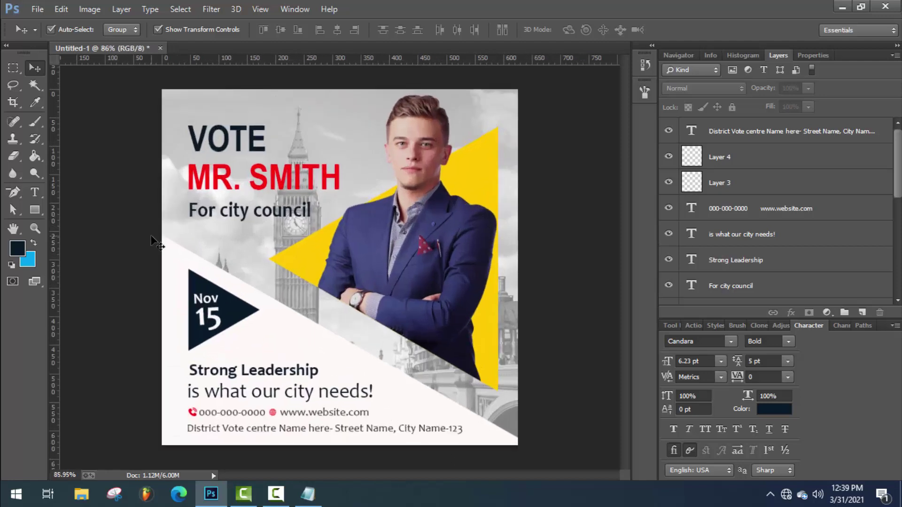
{"action": "scroll", "coordinate": [151, 242], "scroll_direction": "down", "scroll_amount": 2}
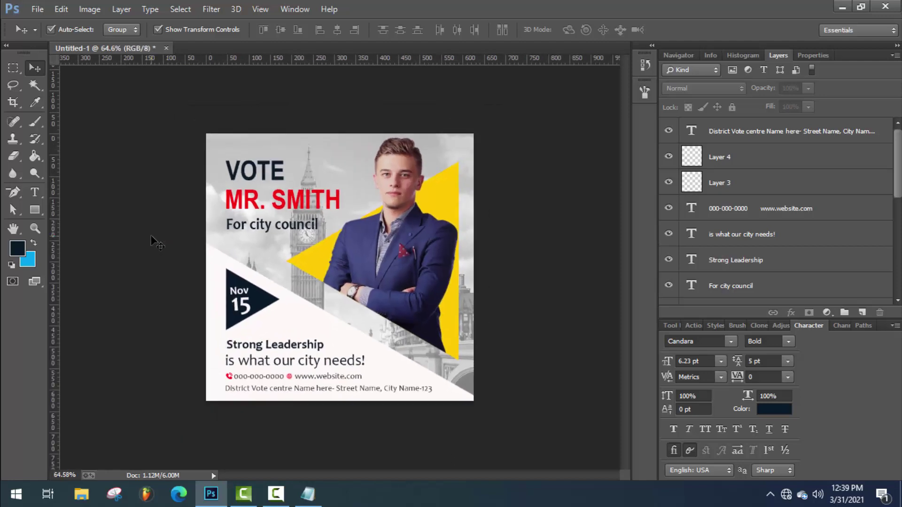
{"action": "scroll", "coordinate": [151, 242], "scroll_direction": "up", "scroll_amount": 3}
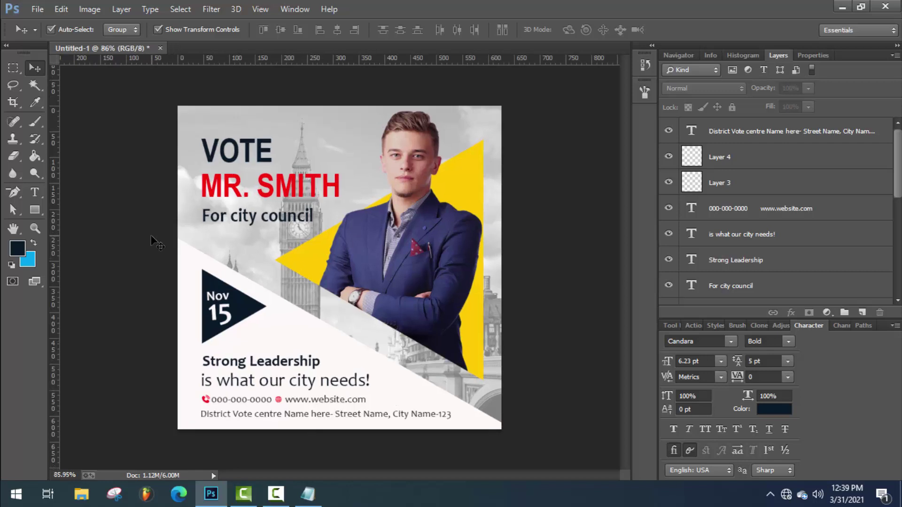
{"action": "scroll", "coordinate": [151, 241], "scroll_direction": "down", "scroll_amount": 2}
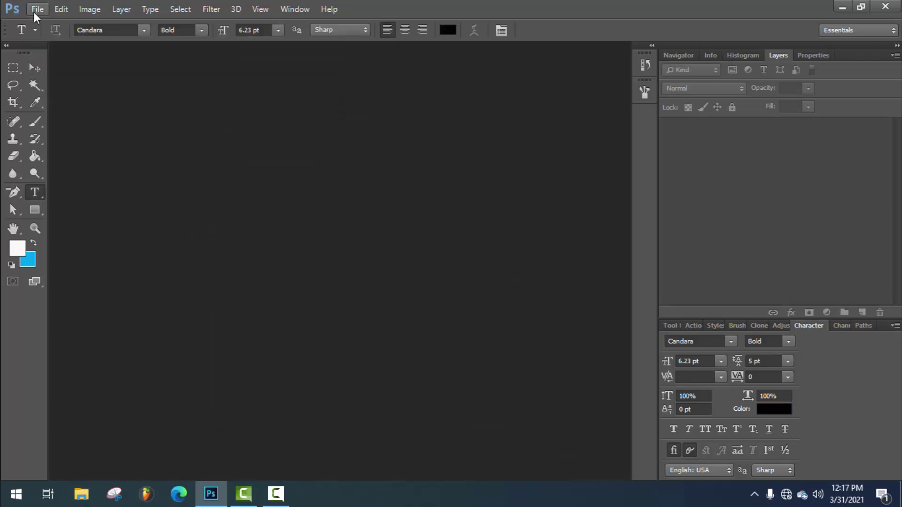
Create a new 626 × 626 pixel document at 300 pixels/inch in 8-bit RGB Color with a white background.
{"action": "left_click", "coordinate": [35, 10]}
{"action": "left_click", "coordinate": [46, 20]}
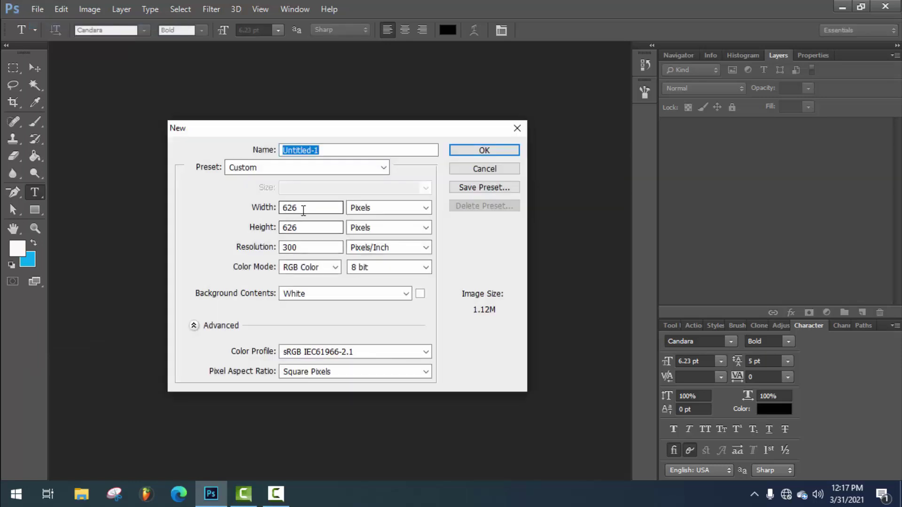
{"action": "left_click_drag", "start_coordinate": [307, 208], "coordinate": [277, 249]}
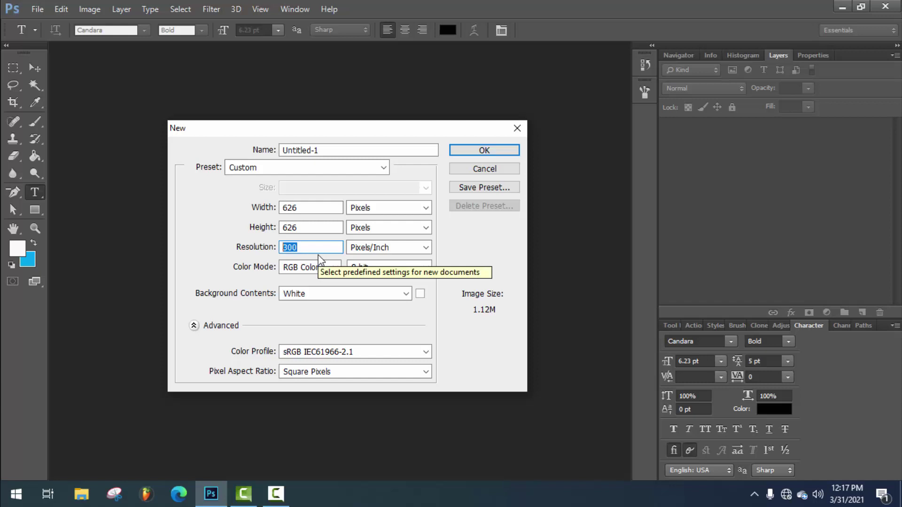
{"action": "left_click", "coordinate": [309, 208]}
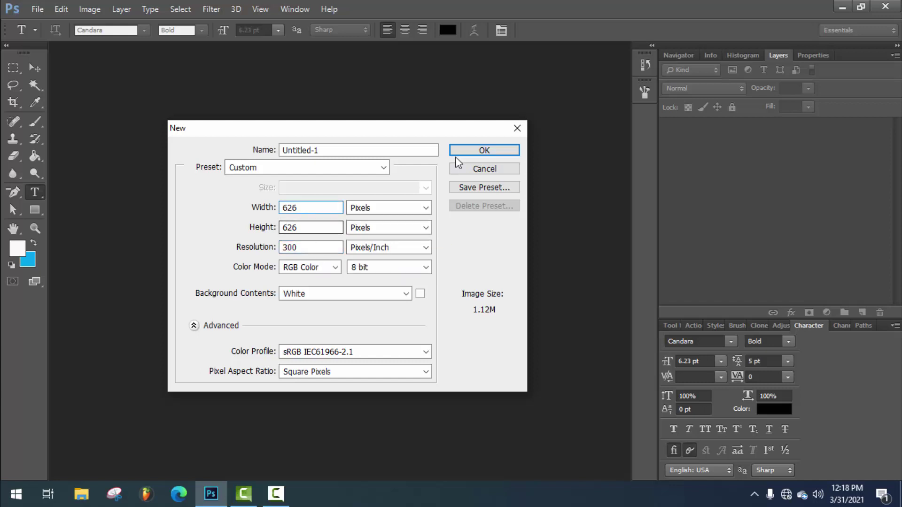
{"action": "left_click", "coordinate": [476, 152]}
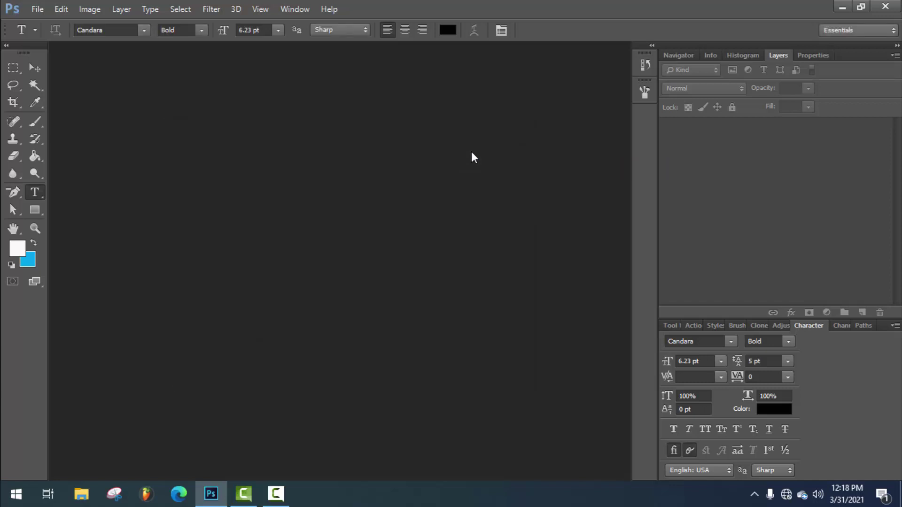
{"action": "left_click_drag", "start_coordinate": [235, 49], "coordinate": [352, 45]}
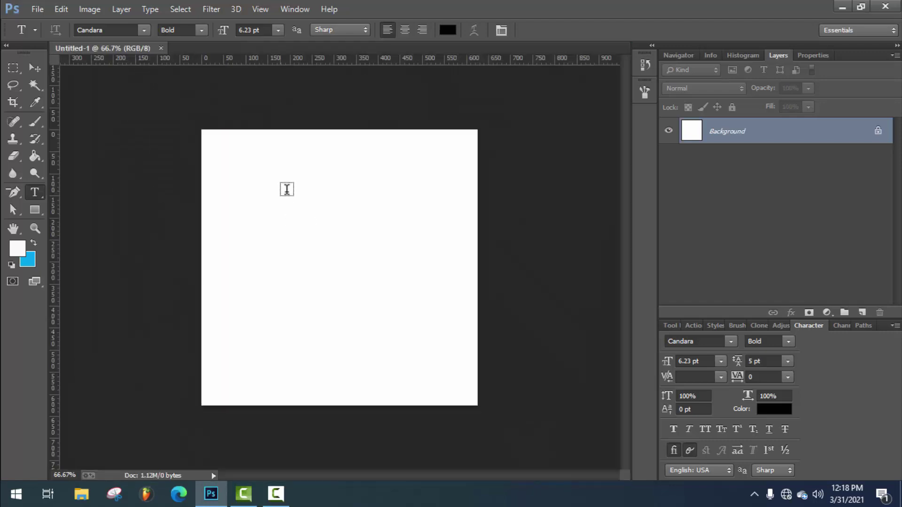
Open topic.jpg from the New folder on the Desktop.
{"action": "left_click", "coordinate": [34, 67]}
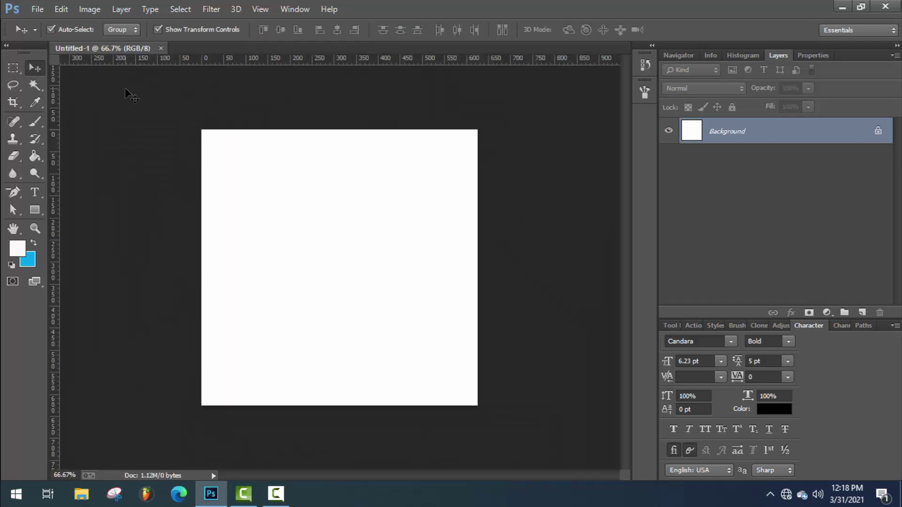
{"action": "left_click", "coordinate": [38, 9]}
{"action": "left_click", "coordinate": [47, 39]}
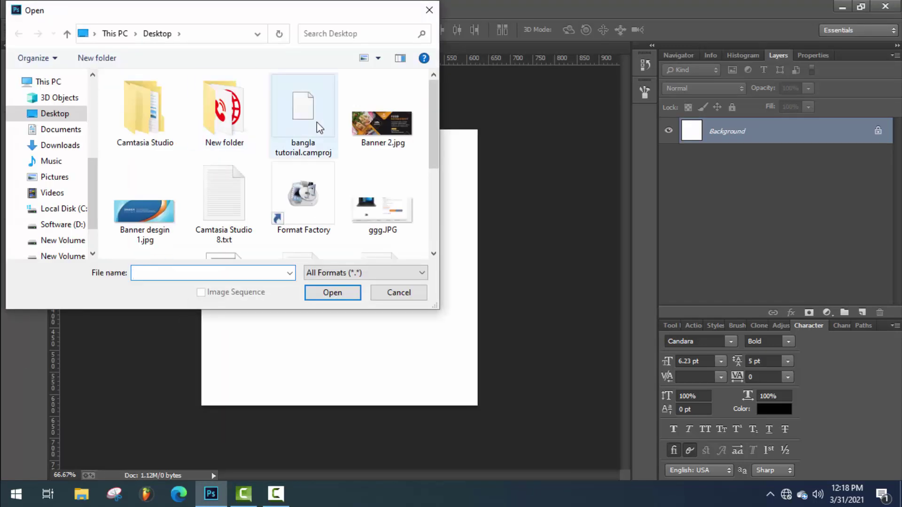
{"action": "double_click", "coordinate": [227, 117]}
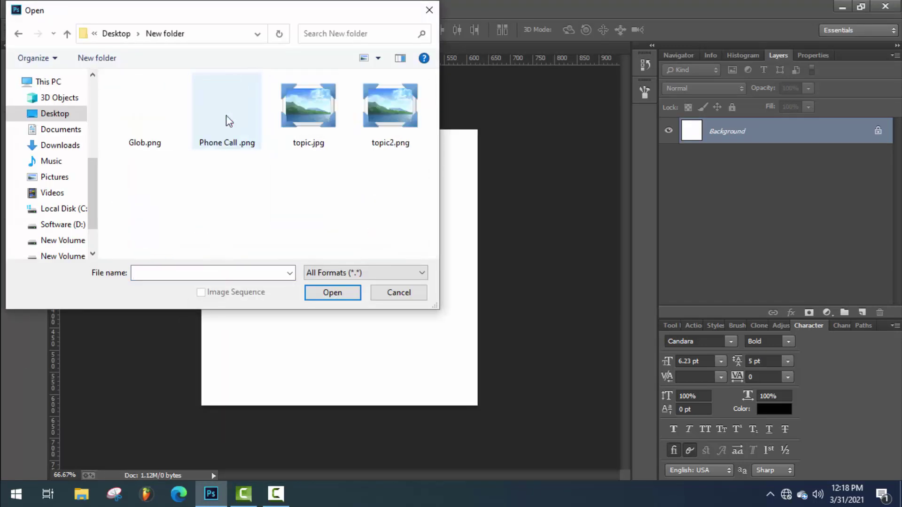
{"action": "double_click", "coordinate": [315, 111]}
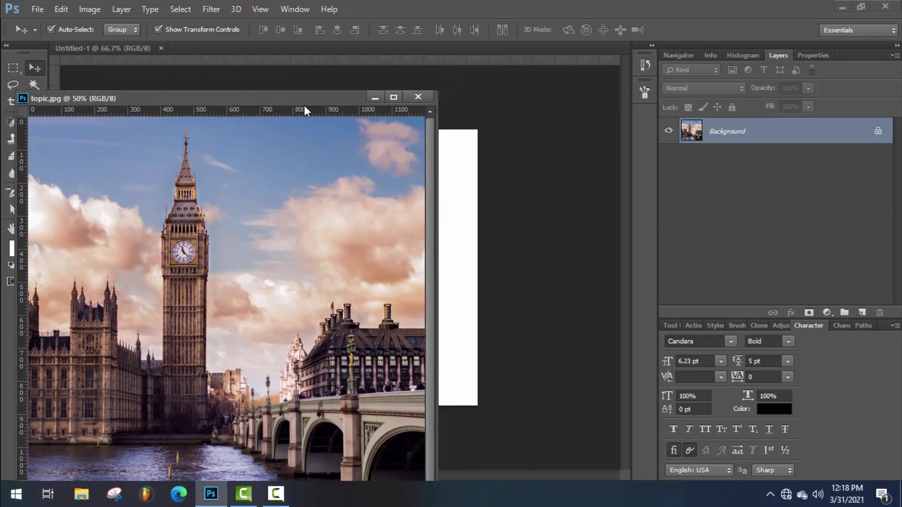
Copy the clock tower photo into the Untitled-1 document as a layer and close topic.jpg.
{"action": "left_click_drag", "start_coordinate": [304, 106], "coordinate": [628, 71]}
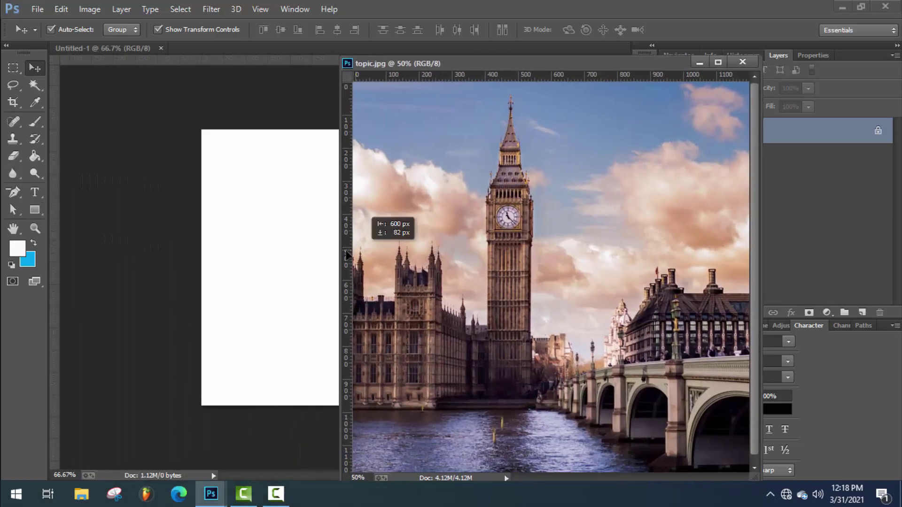
{"action": "left_click_drag", "start_coordinate": [346, 255], "coordinate": [328, 256]}
{"action": "left_click", "coordinate": [742, 61]}
Scale the clock tower photo proportionally to about 58.67% and position it to cover the whole canvas.
{"action": "left_click_drag", "start_coordinate": [331, 288], "coordinate": [332, 348]}
{"action": "left_click_drag", "start_coordinate": [561, 119], "coordinate": [408, 271], "text": "alt+shift"}
{"action": "left_click_drag", "start_coordinate": [317, 359], "coordinate": [326, 223]}
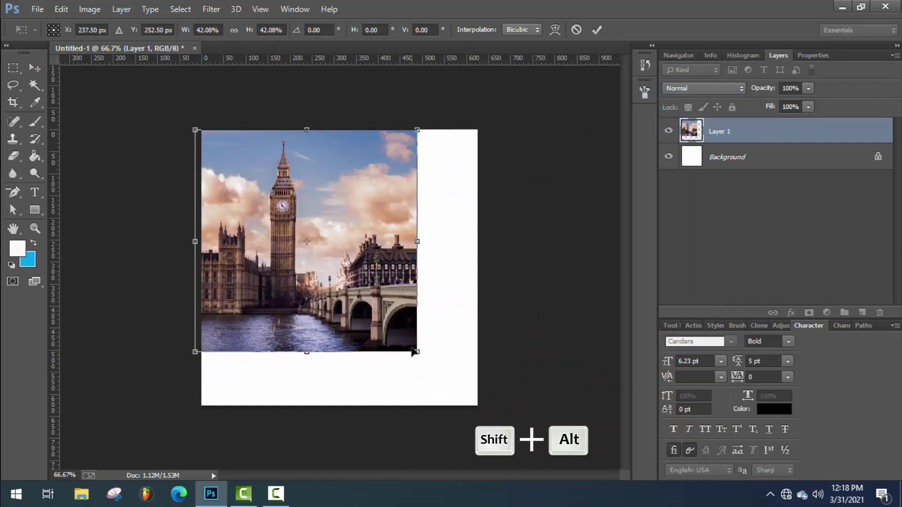
{"action": "left_click_drag", "start_coordinate": [418, 352], "coordinate": [494, 439]}
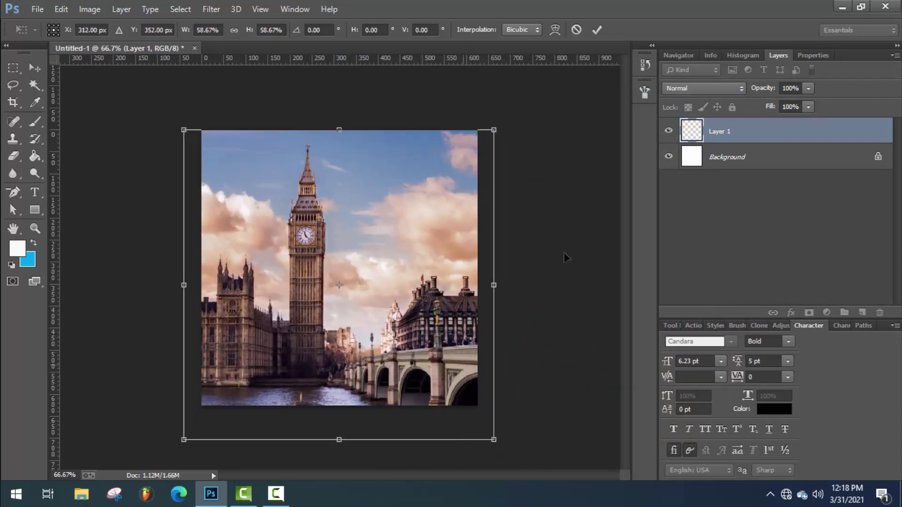
{"action": "left_click", "coordinate": [596, 30]}
{"action": "left_click", "coordinate": [563, 141]}
{"action": "left_click", "coordinate": [419, 177]}
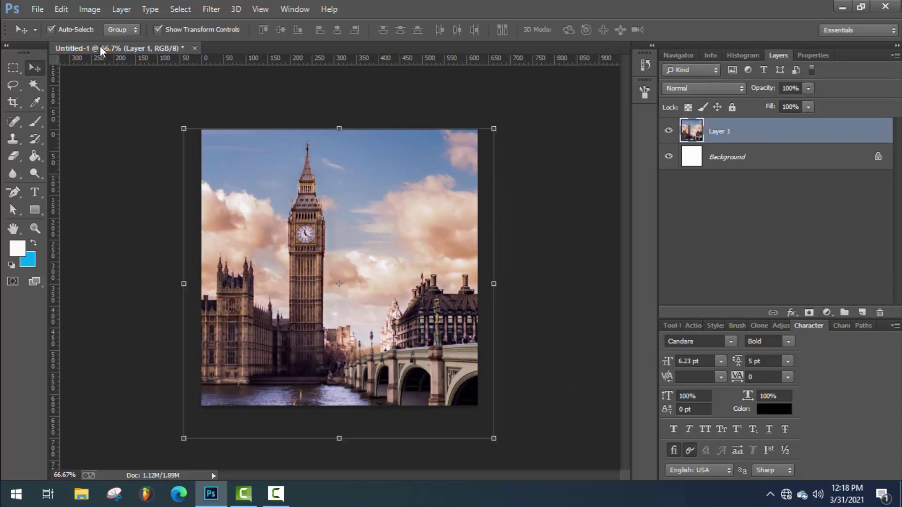
Convert the photo layer to black and white with Reds 0%, Yellows 90% and Cyans 47%, and set its opacity to 50%.
{"action": "left_click", "coordinate": [92, 9]}
{"action": "mouse_move", "coordinate": [106, 39]}
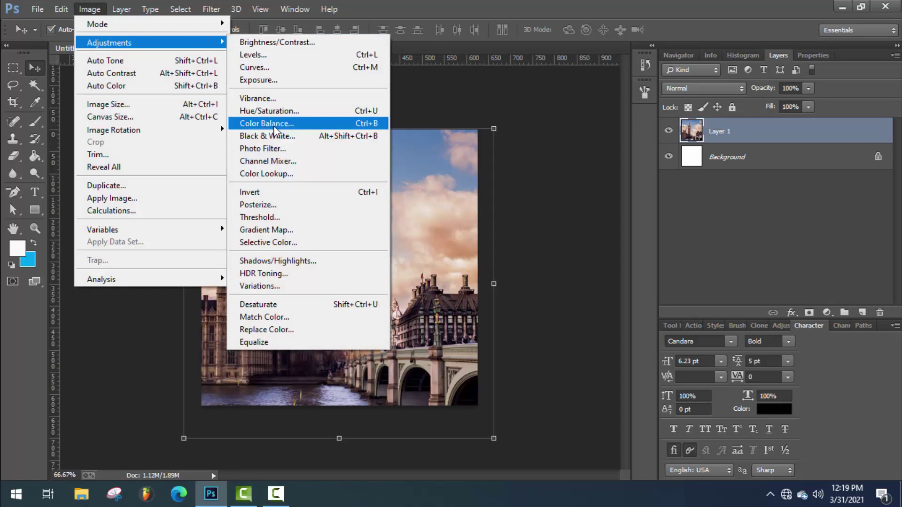
{"action": "left_click", "coordinate": [274, 139]}
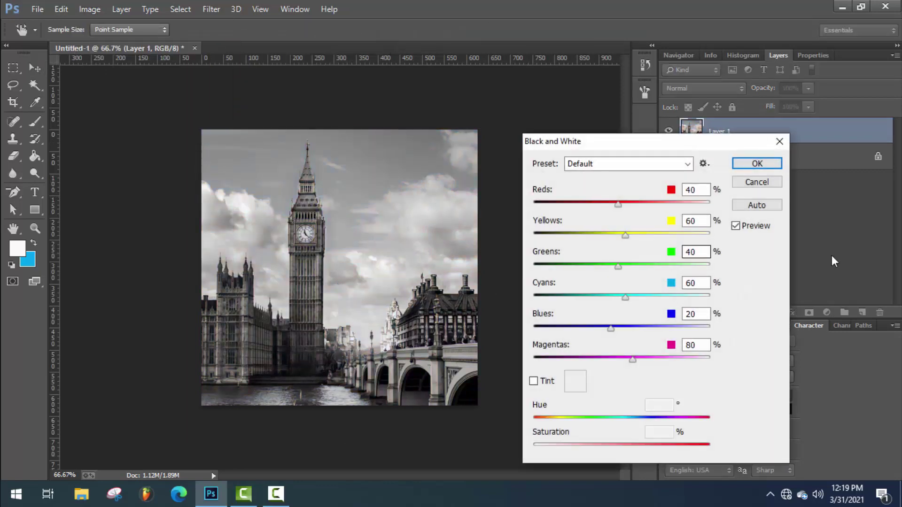
{"action": "left_click_drag", "start_coordinate": [619, 206], "coordinate": [636, 237]}
{"action": "left_click_drag", "start_coordinate": [632, 299], "coordinate": [621, 300]}
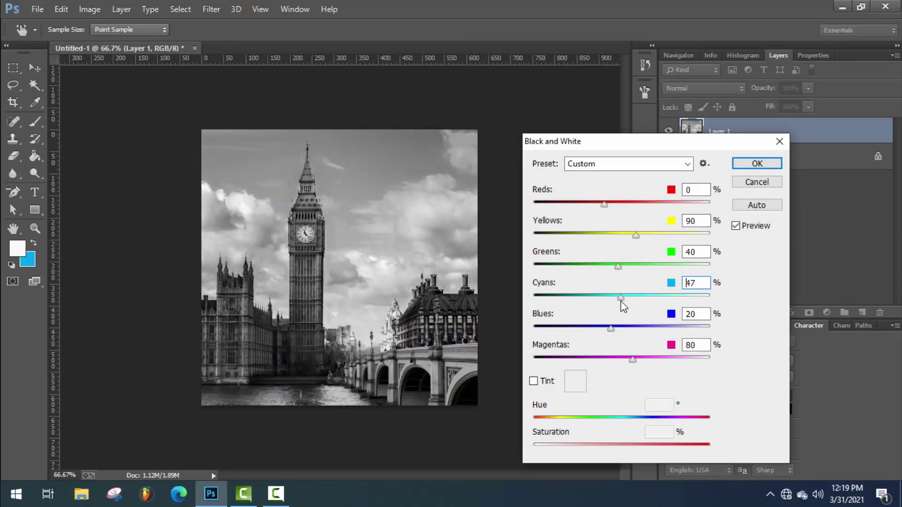
{"action": "left_click", "coordinate": [756, 164]}
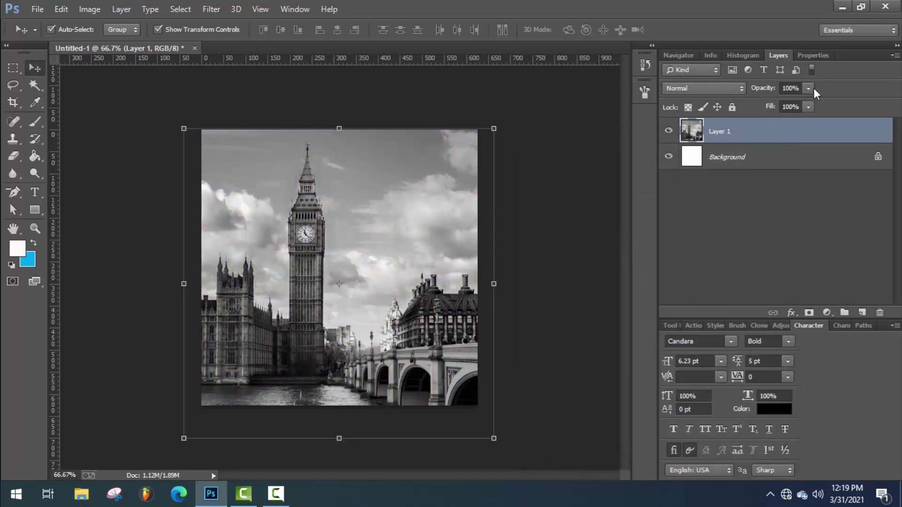
{"action": "left_click", "coordinate": [809, 88]}
{"action": "mouse_move", "coordinate": [777, 108]}
{"action": "left_mouse_down"}
{"action": "mouse_move", "coordinate": [765, 109]}
{"action": "mouse_move", "coordinate": [774, 104]}
{"action": "left_mouse_up"}
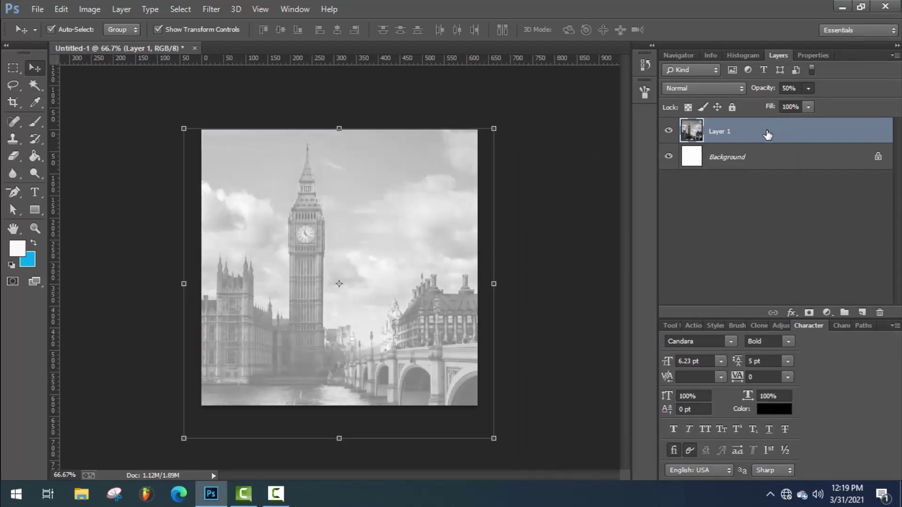
Draw a three-sided polygon about 317 × 366 px near the canvas center, pointing right.
{"action": "left_click", "coordinate": [35, 210]}
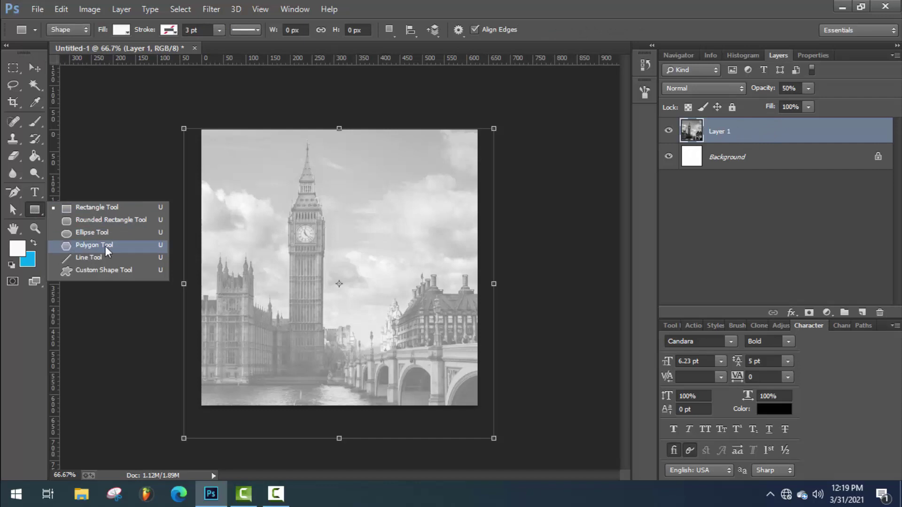
{"action": "left_click", "coordinate": [71, 246]}
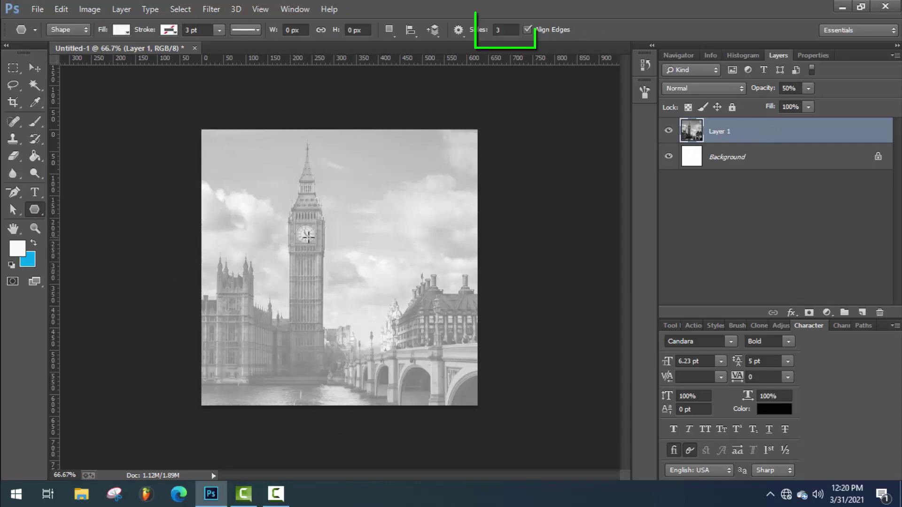
{"action": "left_click_drag", "start_coordinate": [341, 251], "coordinate": [416, 275]}
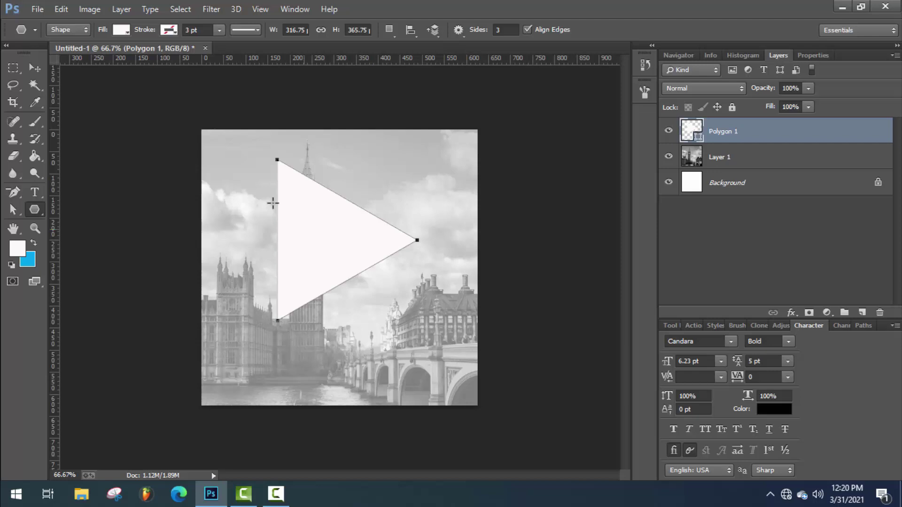
Set the triangle's fill color to yellow #ffcc00.
{"action": "left_click", "coordinate": [123, 31]}
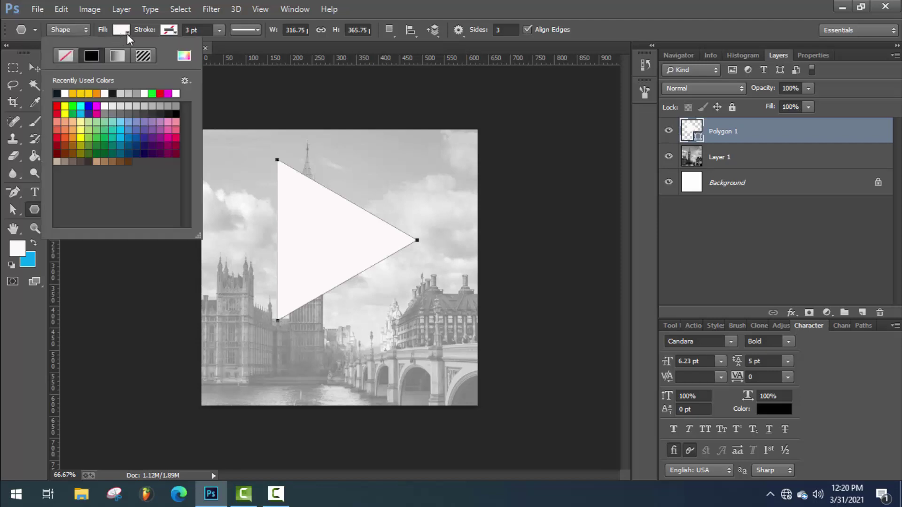
{"action": "left_click", "coordinate": [184, 56]}
{"action": "type", "text": "ff"}
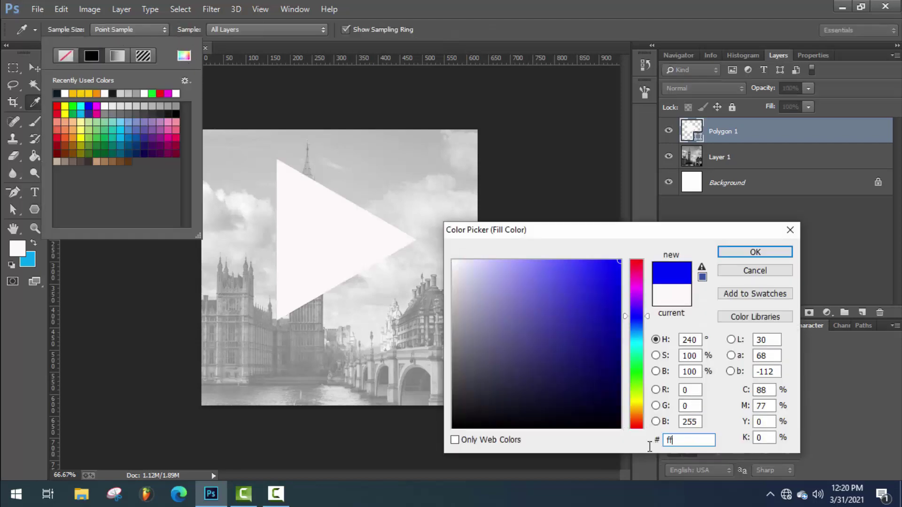
{"action": "type", "text": "cc00"}
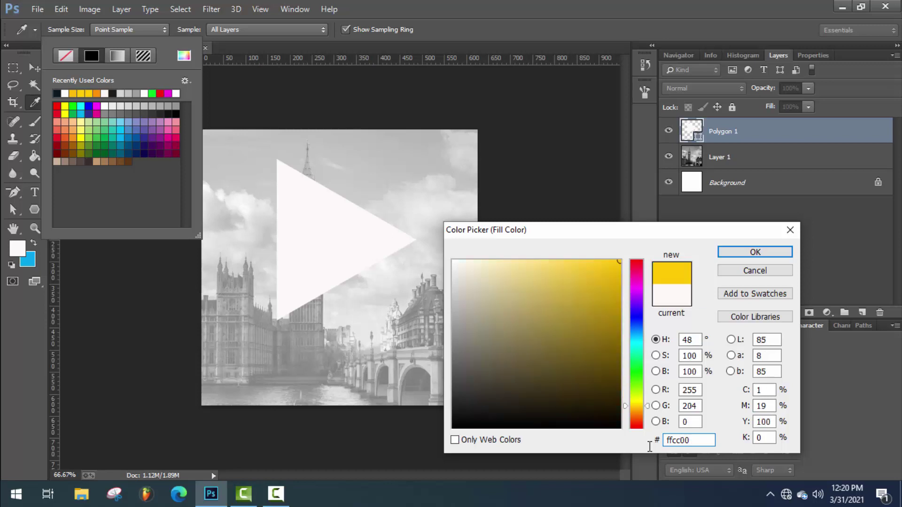
{"action": "left_click", "coordinate": [751, 252]}
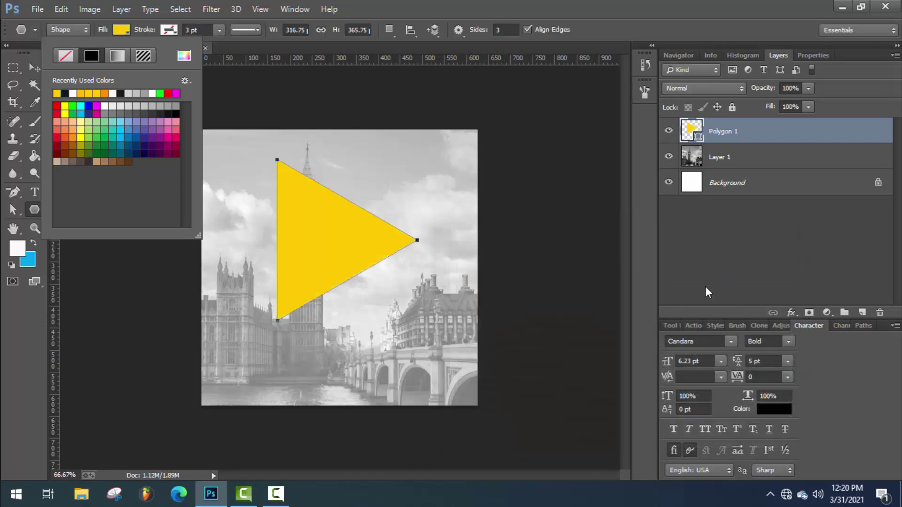
{"action": "left_click", "coordinate": [120, 30]}
Duplicate the yellow triangle slightly lower, and flip the original horizontally into the canvas's upper right at about X 429.5, Y 266 px.
{"action": "left_click", "coordinate": [34, 71]}
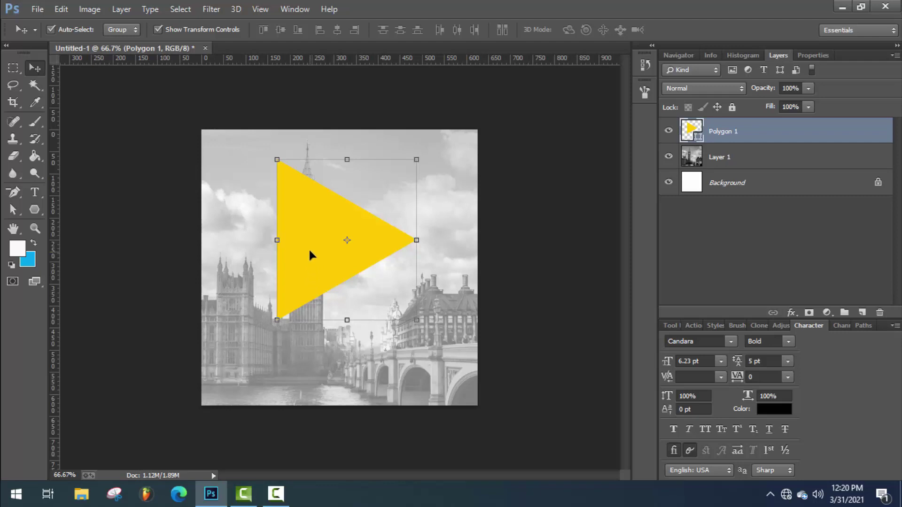
{"action": "left_click_drag", "start_coordinate": [313, 230], "coordinate": [320, 300]}
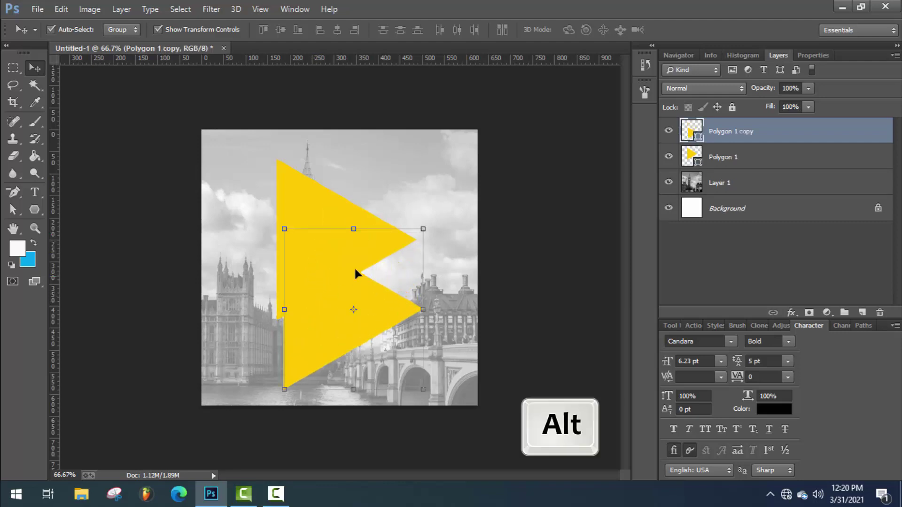
{"action": "left_click", "coordinate": [312, 185]}
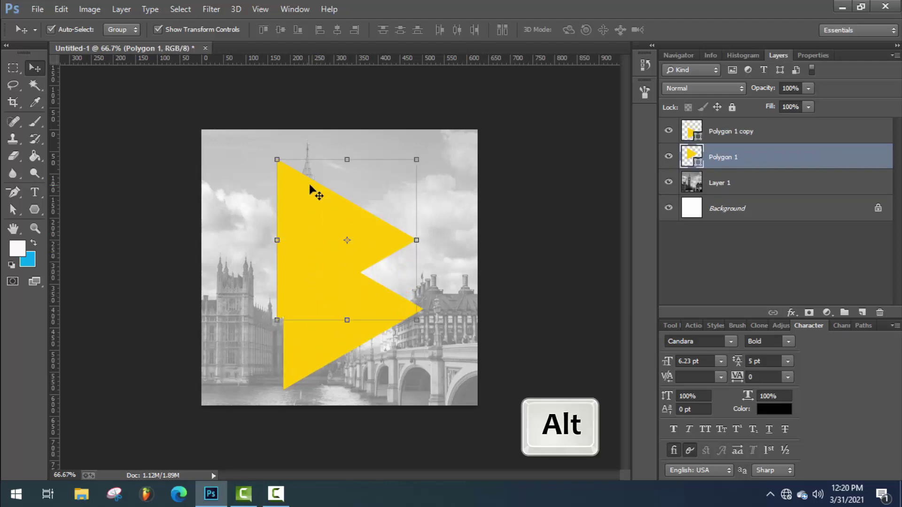
{"action": "right_click", "coordinate": [347, 320]}
{"action": "left_click", "coordinate": [383, 295]}
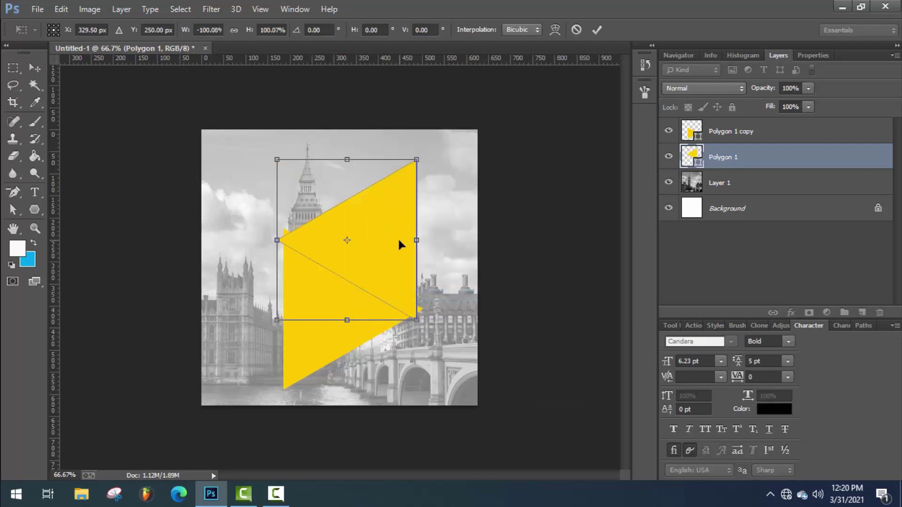
{"action": "left_click_drag", "start_coordinate": [387, 238], "coordinate": [435, 237]}
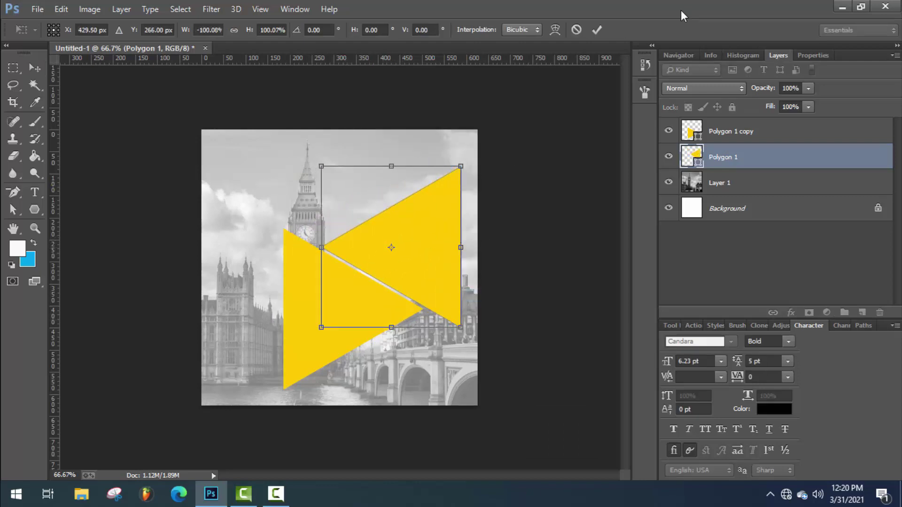
{"action": "left_click", "coordinate": [597, 30]}
Move the duplicate triangle to the canvas's lower left, away from the flipped one, and select the flipped triangle.
{"action": "left_click", "coordinate": [305, 327]}
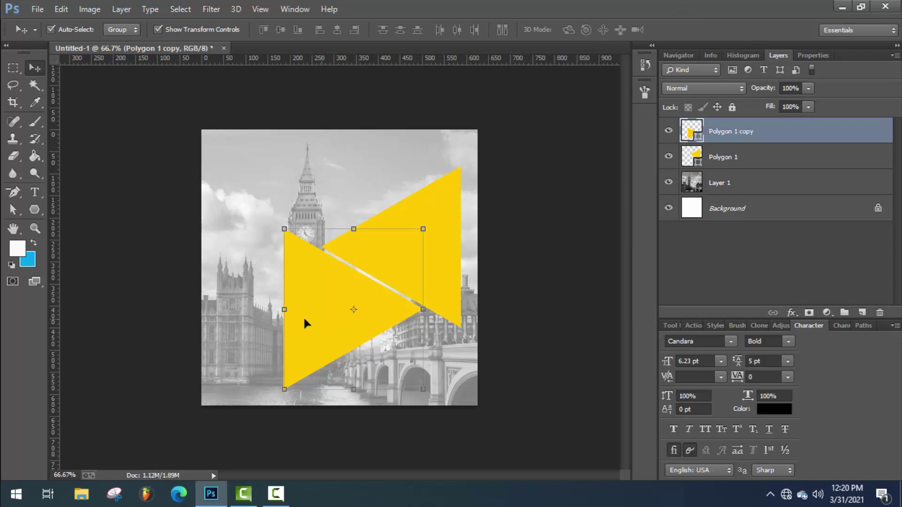
{"action": "left_click_drag", "start_coordinate": [304, 323], "coordinate": [271, 325]}
{"action": "left_click", "coordinate": [445, 245]}
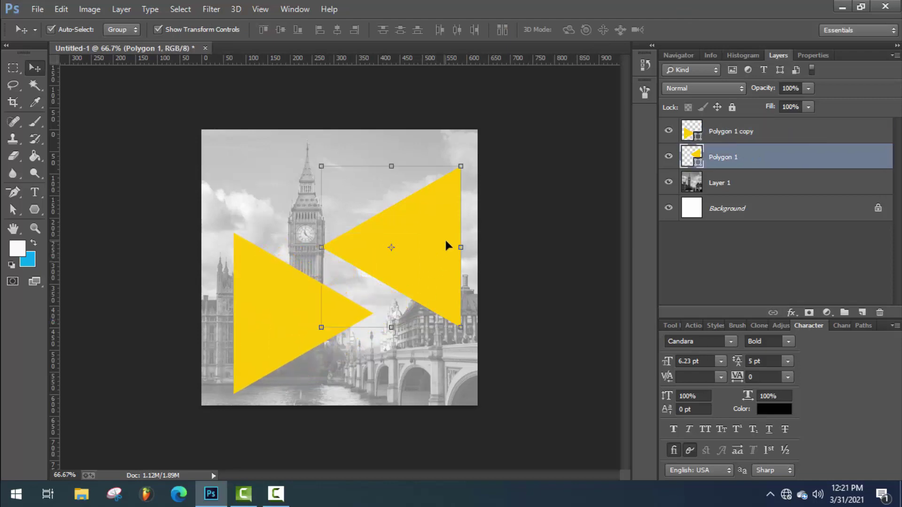
Shrink the lower-left yellow triangle to less than half its size and move it closer to the canvas's left edge.
{"action": "left_click", "coordinate": [281, 281]}
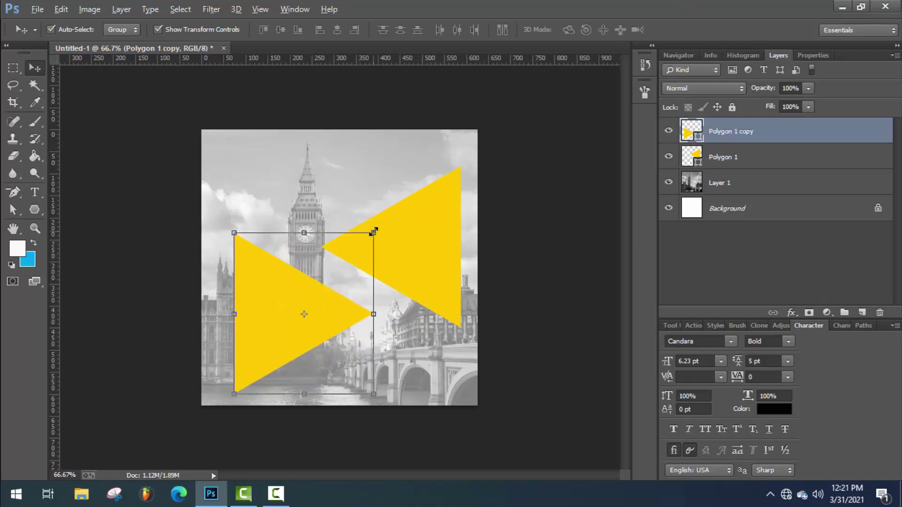
{"action": "left_click_drag", "start_coordinate": [374, 234], "coordinate": [328, 277]}
{"action": "left_click_drag", "start_coordinate": [305, 313], "coordinate": [254, 314]}
{"action": "left_click", "coordinate": [596, 29]}
Enlarge the flipped yellow triangle to a little over 120% and center it at about X 394, Y 286.5 px.
{"action": "left_click", "coordinate": [418, 235]}
{"action": "left_click_drag", "start_coordinate": [322, 328], "coordinate": [291, 360]}
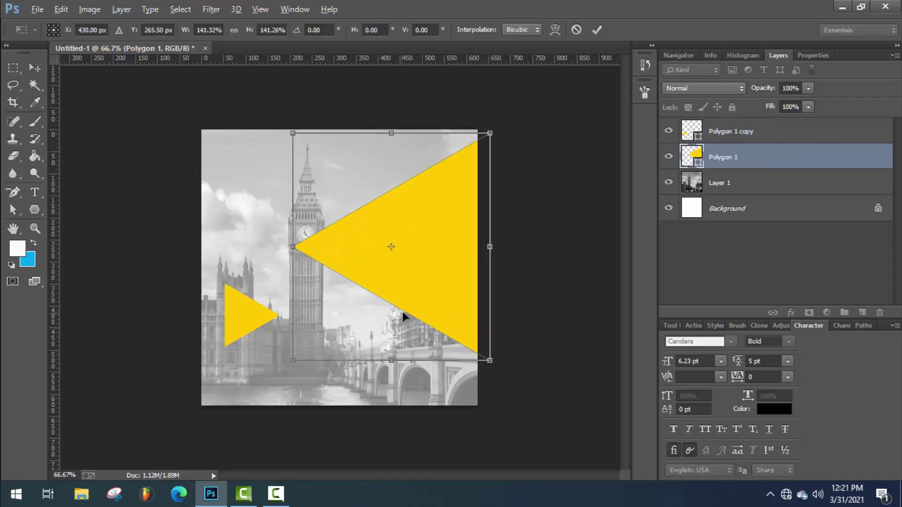
{"action": "left_click_drag", "start_coordinate": [428, 300], "coordinate": [399, 322]}
{"action": "left_click_drag", "start_coordinate": [265, 382], "coordinate": [282, 361]}
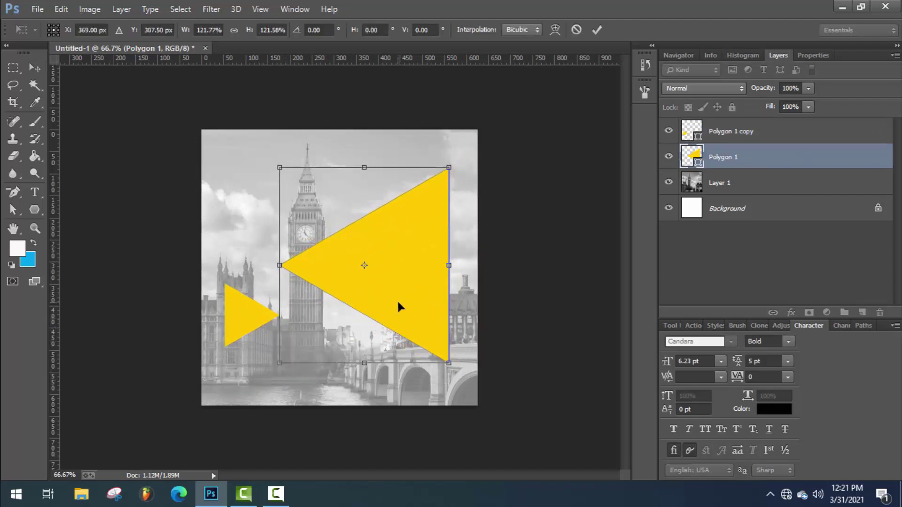
{"action": "mouse_move", "coordinate": [402, 297]}
{"action": "left_mouse_down"}
{"action": "mouse_move", "coordinate": [410, 289]}
{"action": "mouse_move", "coordinate": [412, 297]}
{"action": "left_mouse_up"}
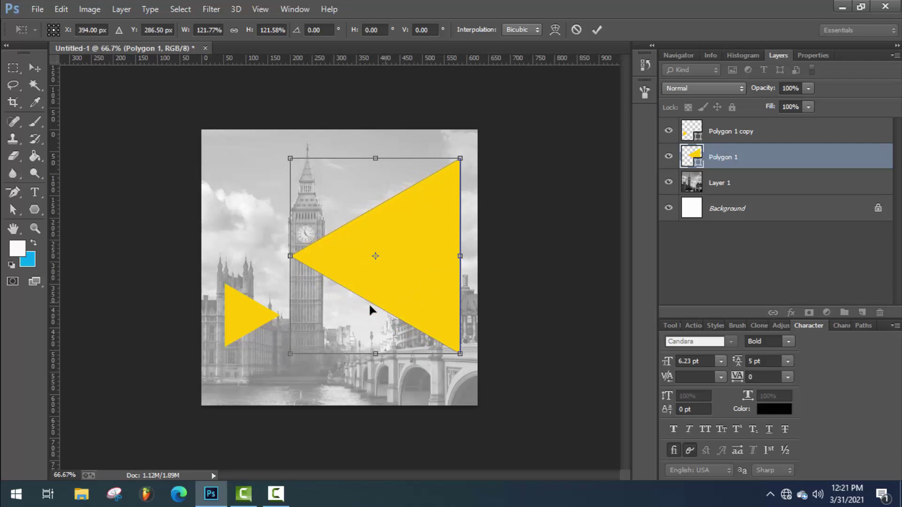
{"action": "left_click_drag", "start_coordinate": [291, 353], "coordinate": [286, 358]}
{"action": "key", "text": "Return"}
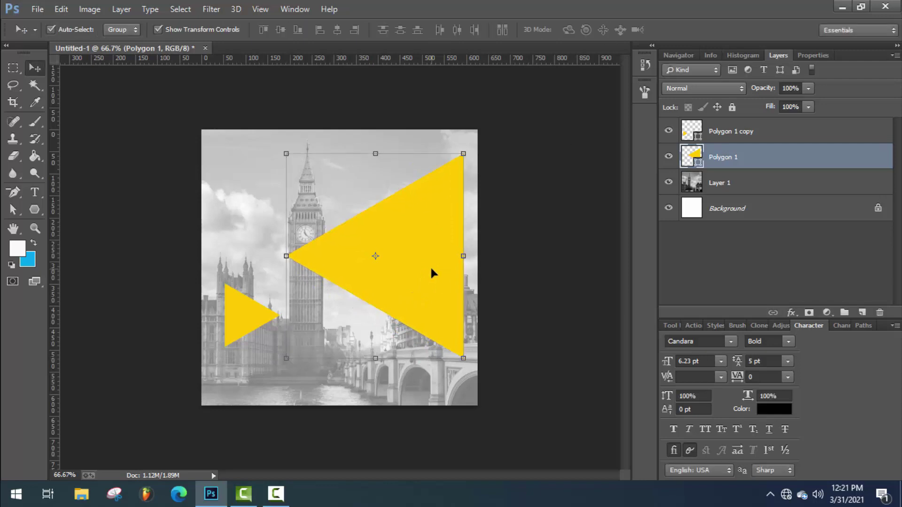
{"action": "left_click", "coordinate": [545, 286]}
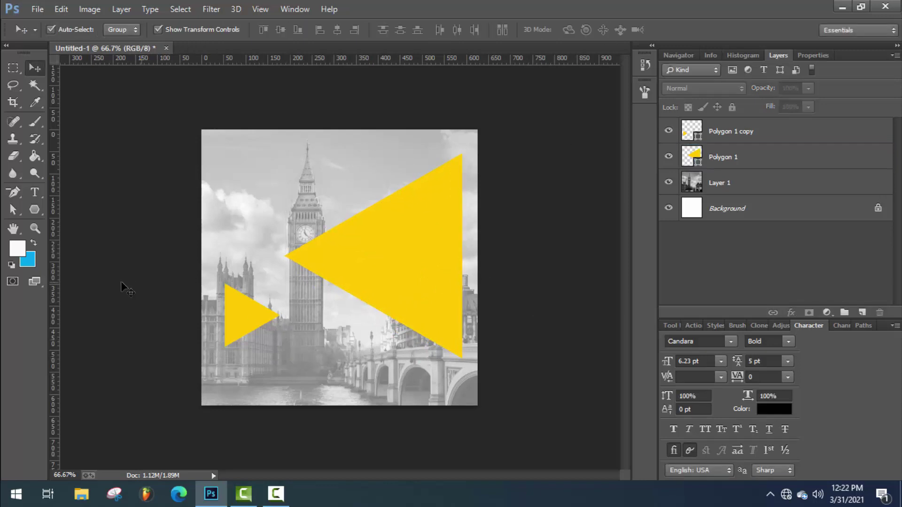
Draw a white rectangle about 709 × 329 px across the lower half of the canvas, extending past its edges.
{"action": "left_click", "coordinate": [32, 212]}
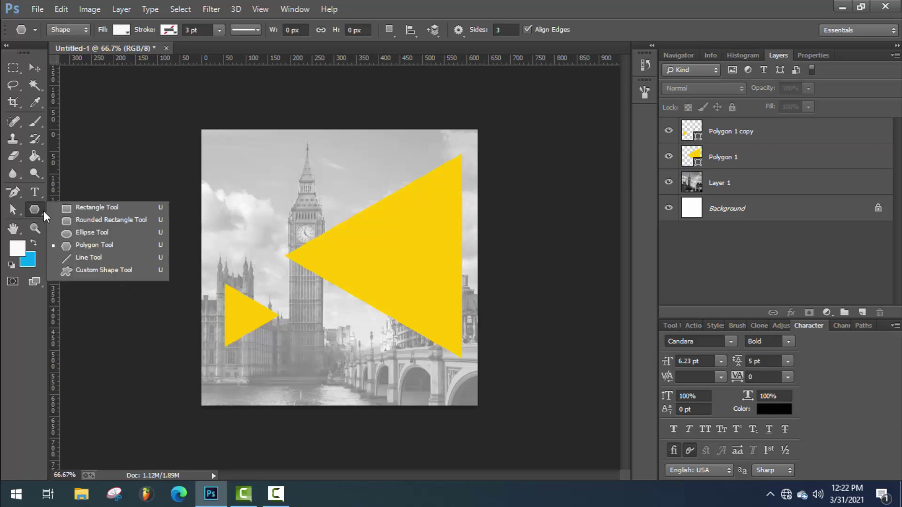
{"action": "left_click", "coordinate": [73, 208]}
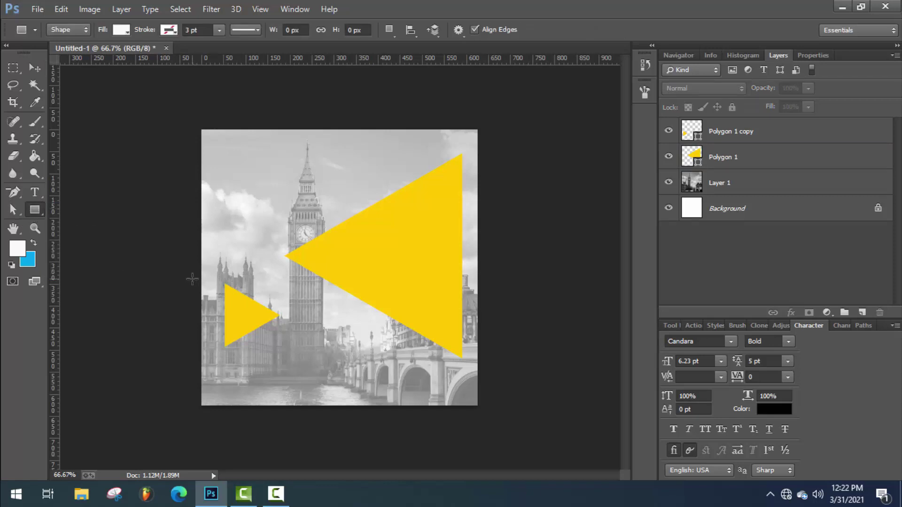
{"action": "left_click_drag", "start_coordinate": [192, 279], "coordinate": [501, 425]}
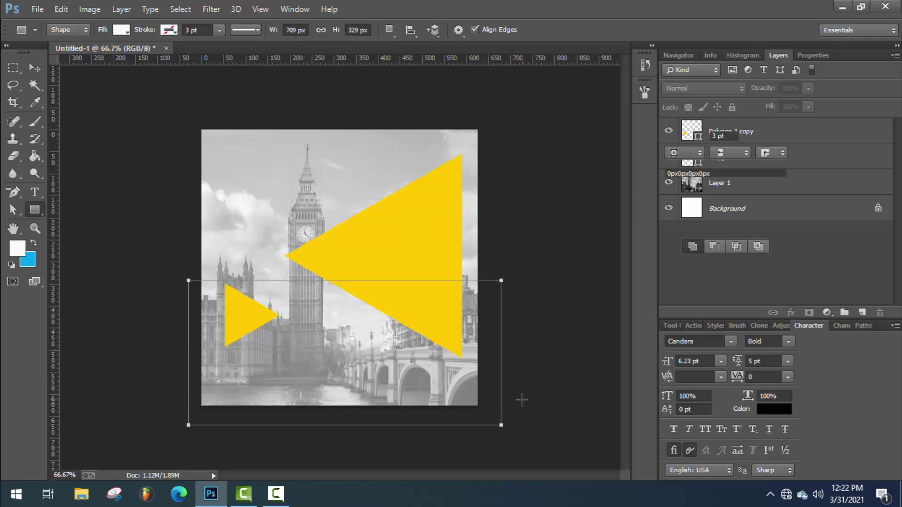
{"action": "key", "text": "v"}
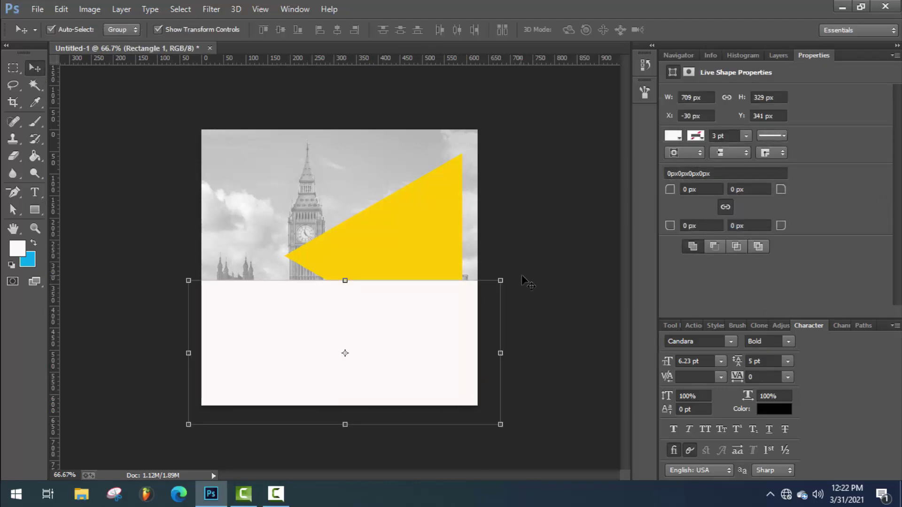
Rotate the white rectangle about 29.39°, widen it to about 119%, and place it over the canvas's lower-left corner.
{"action": "left_click_drag", "start_coordinate": [510, 277], "coordinate": [551, 381]}
{"action": "left_click_drag", "start_coordinate": [366, 357], "coordinate": [352, 385]}
{"action": "left_click_drag", "start_coordinate": [562, 390], "coordinate": [561, 383]}
{"action": "left_click_drag", "start_coordinate": [353, 380], "coordinate": [352, 386]}
{"action": "left_click_drag", "start_coordinate": [194, 305], "coordinate": [135, 280]}
{"action": "left_click_drag", "start_coordinate": [390, 373], "coordinate": [384, 378]}
{"action": "left_click_drag", "start_coordinate": [547, 417], "coordinate": [574, 410]}
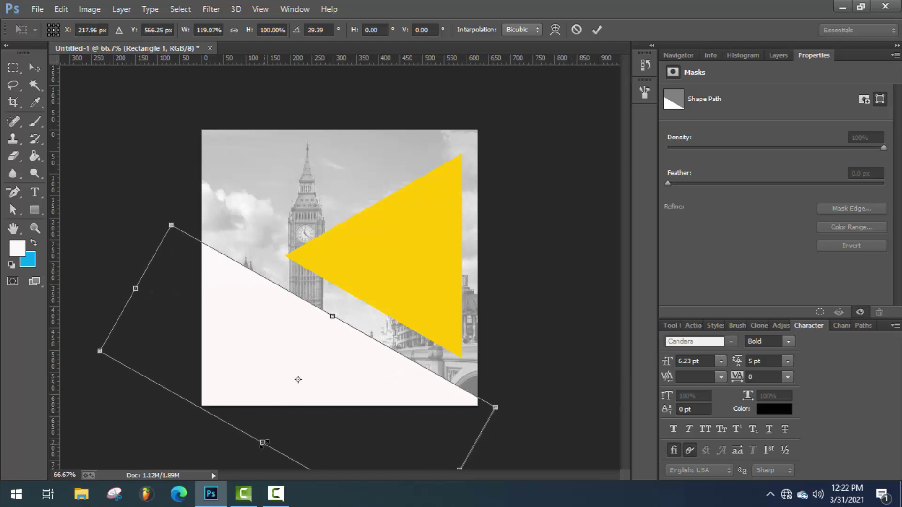
Stretch the slanted white rectangle's height to about 102.6% and apply the transform.
{"action": "left_click_drag", "start_coordinate": [264, 443], "coordinate": [260, 451]}
{"action": "left_click_drag", "start_coordinate": [331, 317], "coordinate": [330, 321]}
{"action": "scroll", "coordinate": [348, 337], "scroll_direction": "up", "scroll_amount": 4}
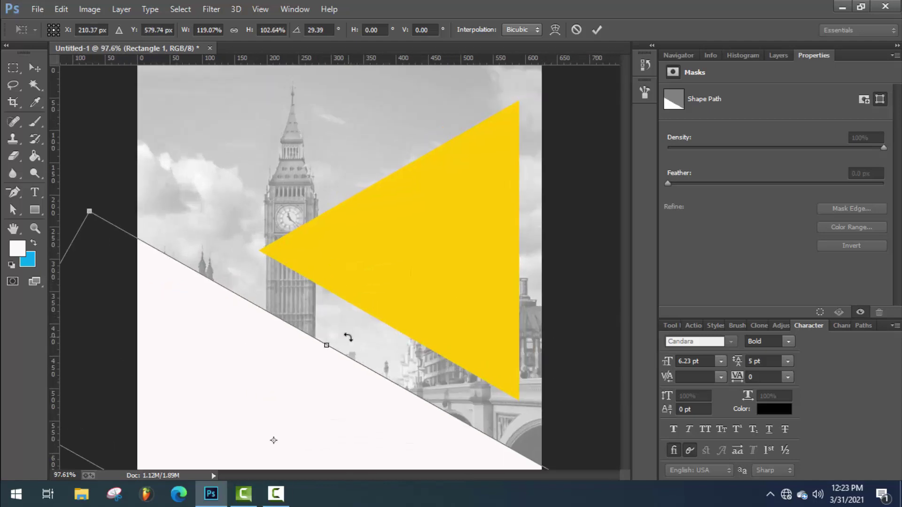
{"action": "scroll", "coordinate": [348, 337], "scroll_direction": "down", "scroll_amount": 3}
{"action": "left_click", "coordinate": [596, 30]}
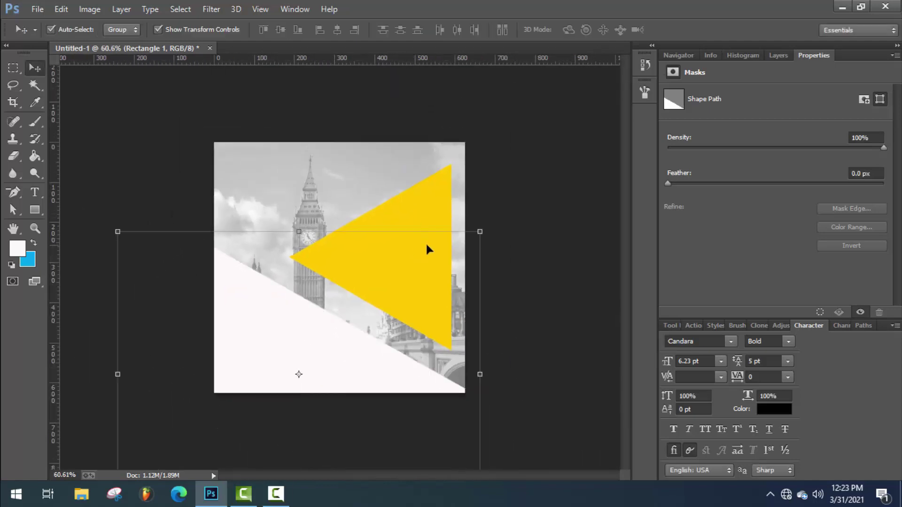
Nudge the large yellow triangle slightly down and left, then deselect it.
{"action": "left_click", "coordinate": [427, 245]}
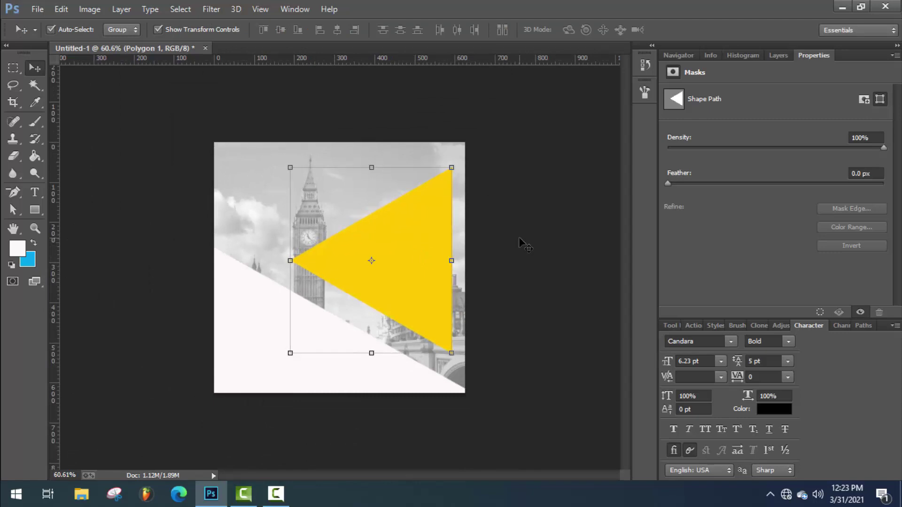
{"action": "key", "text": "Down"}
{"action": "key", "text": "Down"}
{"action": "key", "text": "Down"}
{"action": "key", "text": "Down"}
{"action": "key", "text": "Down"}
{"action": "key", "text": "Left"}
{"action": "key", "text": "Left"}
{"action": "key", "text": "Left"}
{"action": "left_click", "coordinate": [525, 245]}
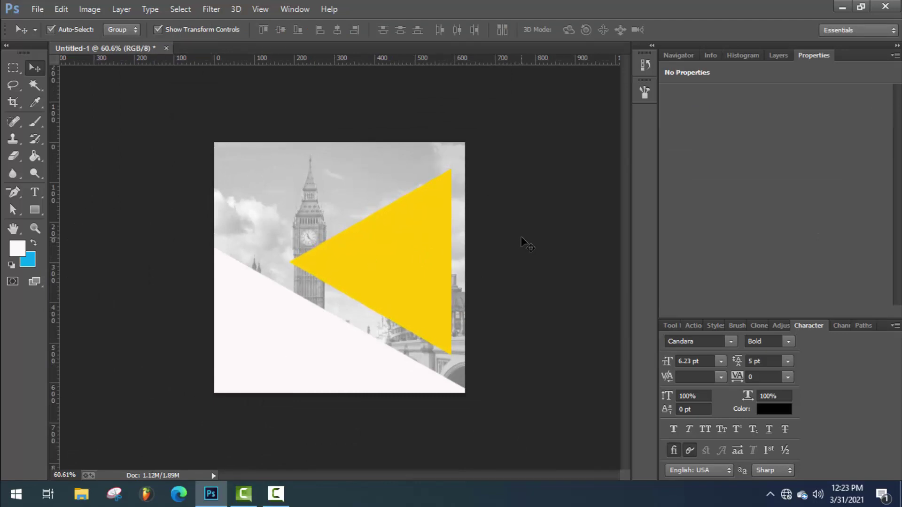
Rotate the white rectangle by another 0.28° or so and apply the transform.
{"action": "left_click", "coordinate": [382, 383]}
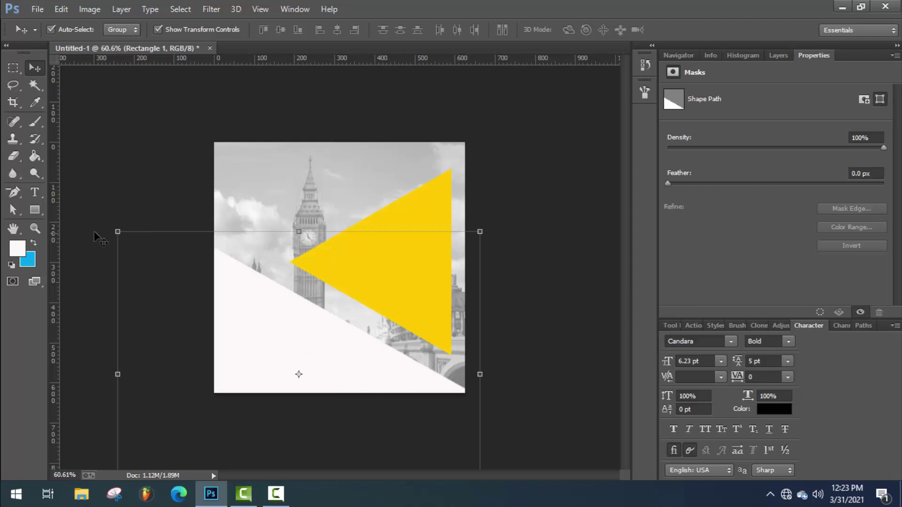
{"action": "mouse_move", "coordinate": [103, 232]}
{"action": "left_mouse_down"}
{"action": "mouse_move", "coordinate": [105, 224]}
{"action": "mouse_move", "coordinate": [80, 220]}
{"action": "mouse_move", "coordinate": [88, 221]}
{"action": "left_mouse_up"}
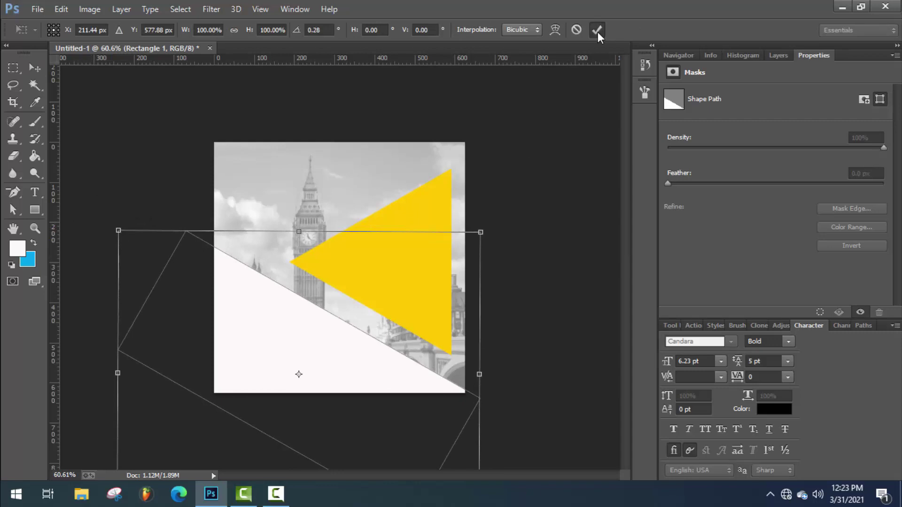
{"action": "left_click", "coordinate": [597, 30]}
Move the white rectangle's layer below both yellow triangle layers.
{"action": "key", "text": "alt+bracketright"}
{"action": "left_click", "coordinate": [776, 55]}
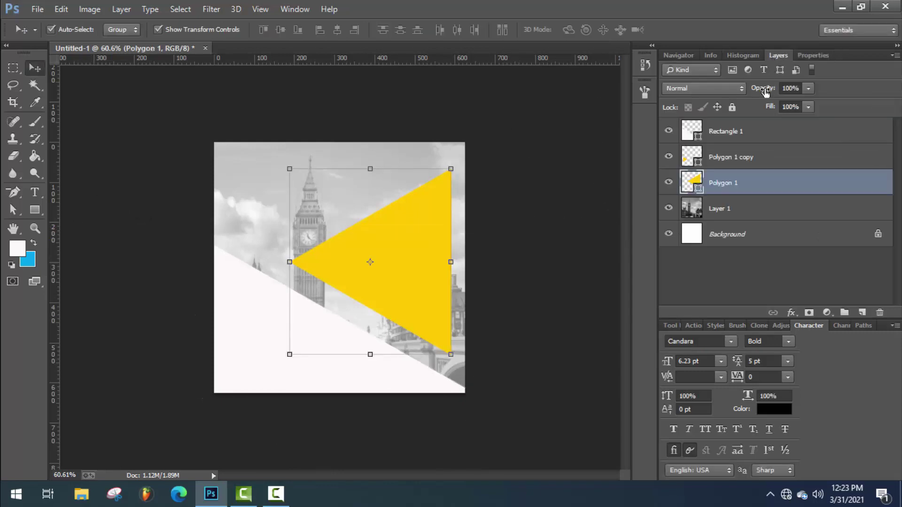
{"action": "left_click", "coordinate": [727, 135]}
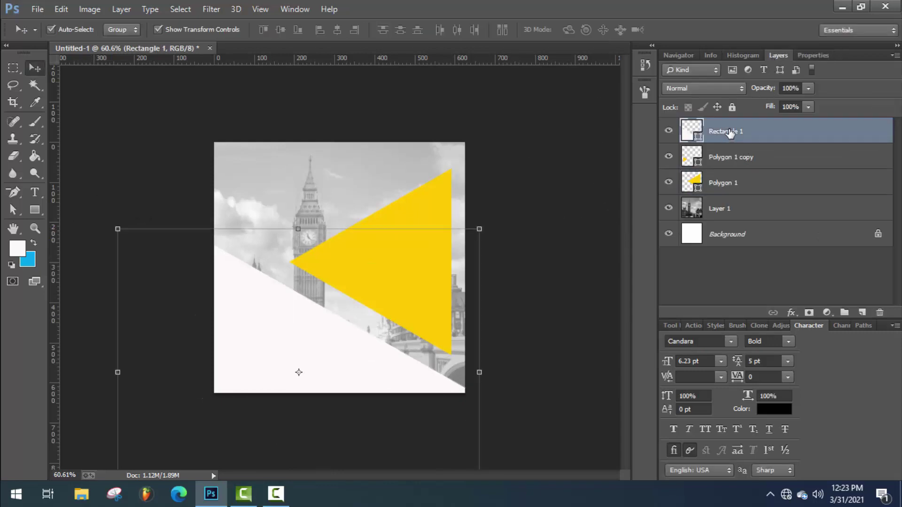
{"action": "left_click_drag", "start_coordinate": [729, 133], "coordinate": [728, 186]}
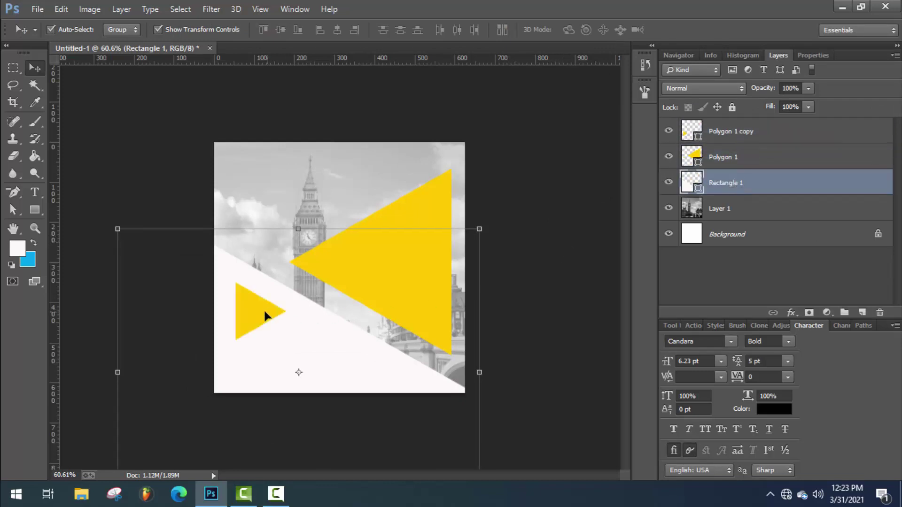
{"action": "left_click", "coordinate": [263, 308]}
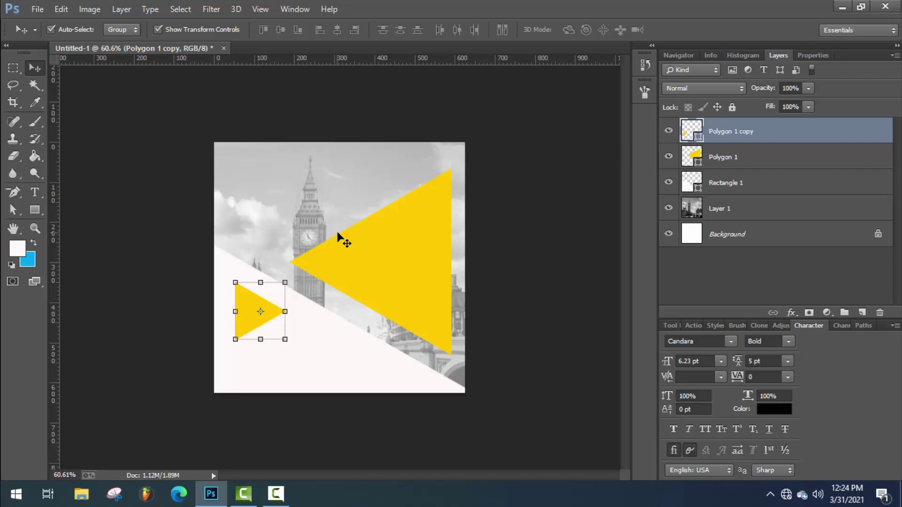
Open topic2.png, copy the candidate's cutout photo into the flyer, and close the source image.
{"action": "left_click", "coordinate": [333, 216]}
{"action": "left_click", "coordinate": [37, 9]}
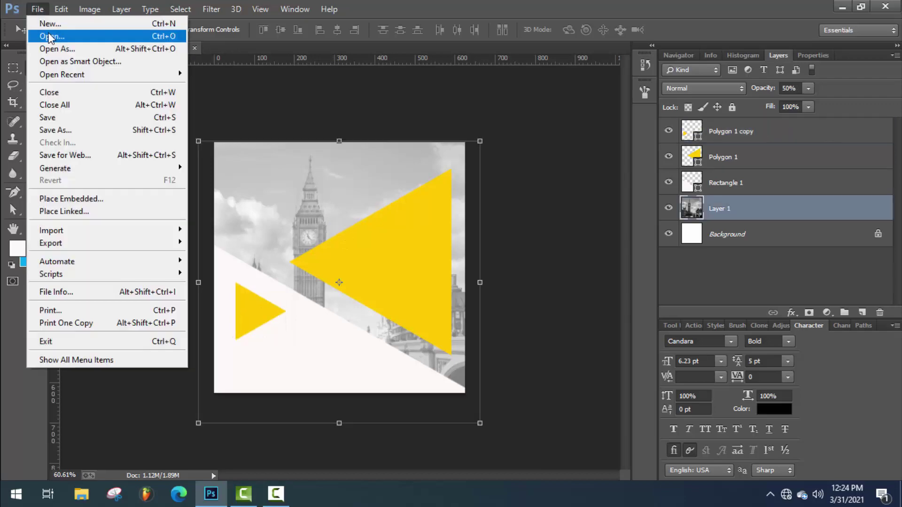
{"action": "key", "text": "Escape"}
{"action": "key", "text": "ctrl+o"}
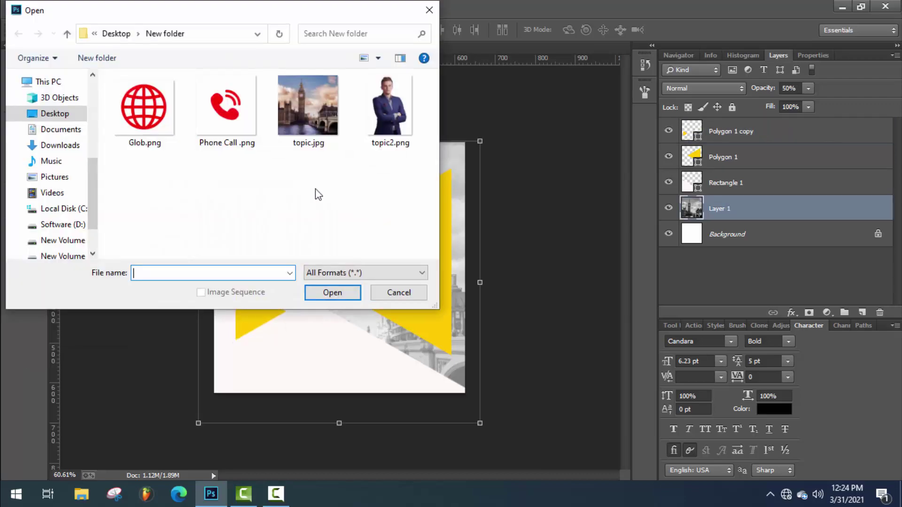
{"action": "double_click", "coordinate": [384, 110]}
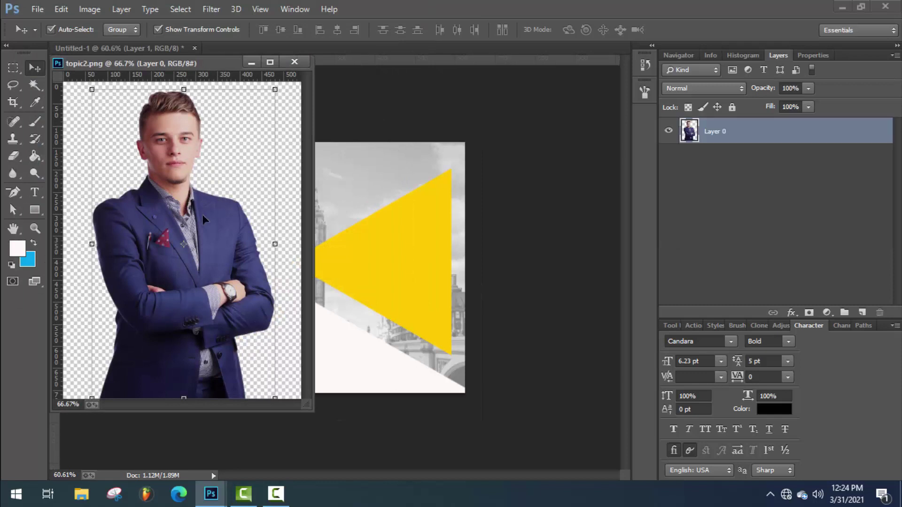
{"action": "left_click_drag", "start_coordinate": [234, 220], "coordinate": [353, 221]}
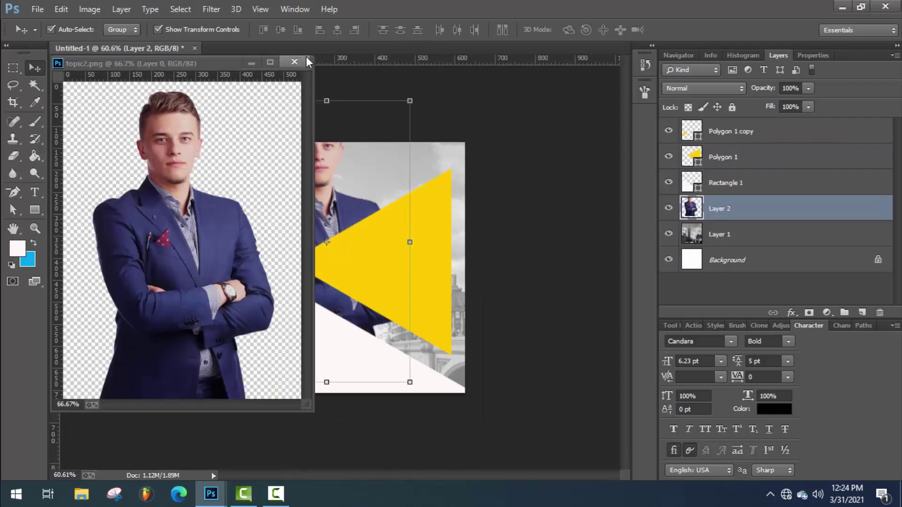
{"action": "left_click", "coordinate": [294, 62]}
Bring the candidate photo's layer above all others, shift the photo toward the large triangle, and flip it horizontally.
{"action": "left_click_drag", "start_coordinate": [720, 209], "coordinate": [724, 118]}
{"action": "left_click_drag", "start_coordinate": [342, 230], "coordinate": [371, 217]}
{"action": "key", "text": "ctrl+t"}
{"action": "right_click", "coordinate": [354, 372]}
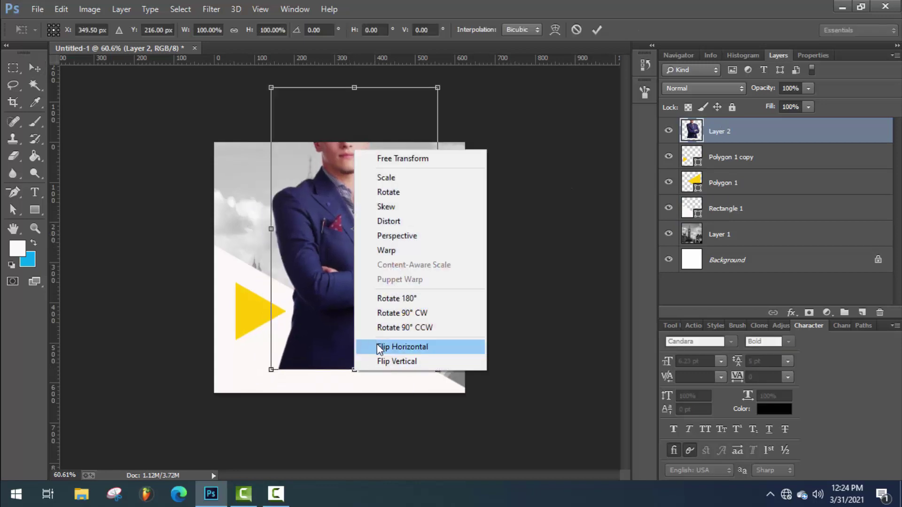
{"action": "left_click", "coordinate": [380, 348]}
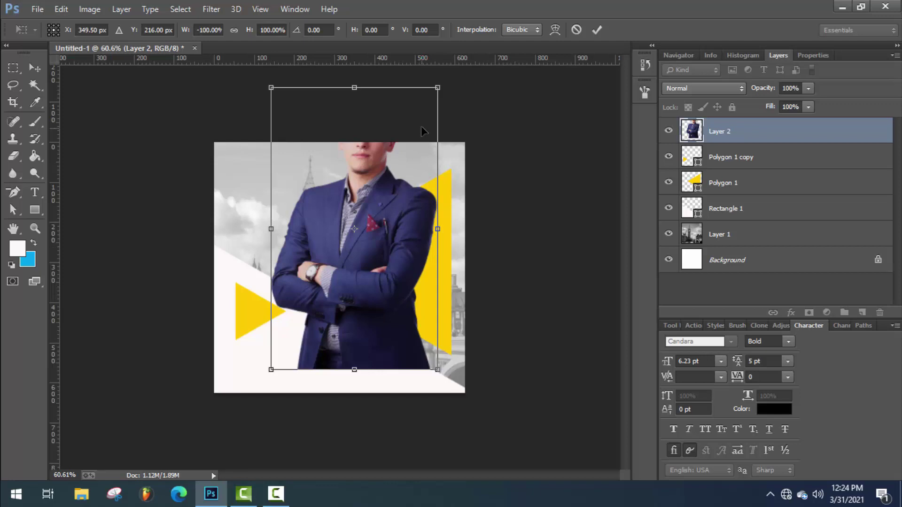
Scale down the candidate photo and position it over the large yellow triangle, with the head near the canvas's upper edge.
{"action": "left_click_drag", "start_coordinate": [438, 88], "coordinate": [403, 148]}
{"action": "left_click_drag", "start_coordinate": [393, 236], "coordinate": [433, 257]}
{"action": "left_click_drag", "start_coordinate": [344, 169], "coordinate": [325, 136]}
{"action": "left_click_drag", "start_coordinate": [417, 246], "coordinate": [426, 279]}
{"action": "left_click_drag", "start_coordinate": [333, 169], "coordinate": [287, 171]}
{"action": "left_click_drag", "start_coordinate": [420, 273], "coordinate": [420, 299]}
{"action": "left_click_drag", "start_coordinate": [442, 365], "coordinate": [447, 370]}
{"action": "left_click_drag", "start_coordinate": [410, 303], "coordinate": [414, 301]}
{"action": "key", "text": "Return"}
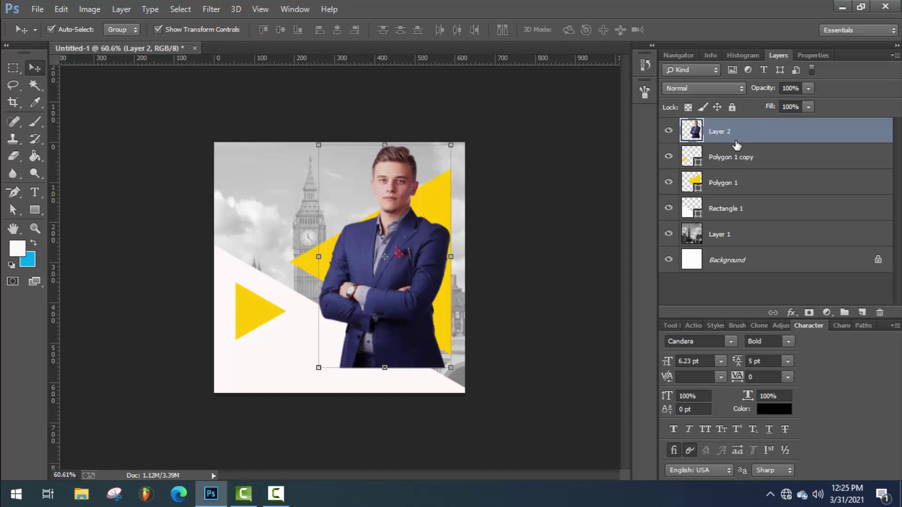
Load the large yellow triangle's outline as a selection while keeping the candidate layer active, and invert the selection.
{"action": "key", "text": "ctrl"}
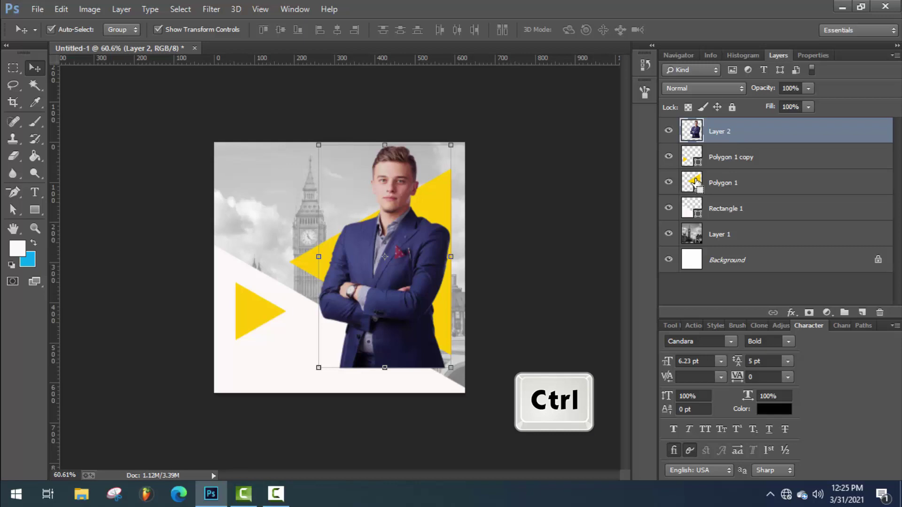
{"action": "left_click", "coordinate": [694, 182], "text": "ctrl"}
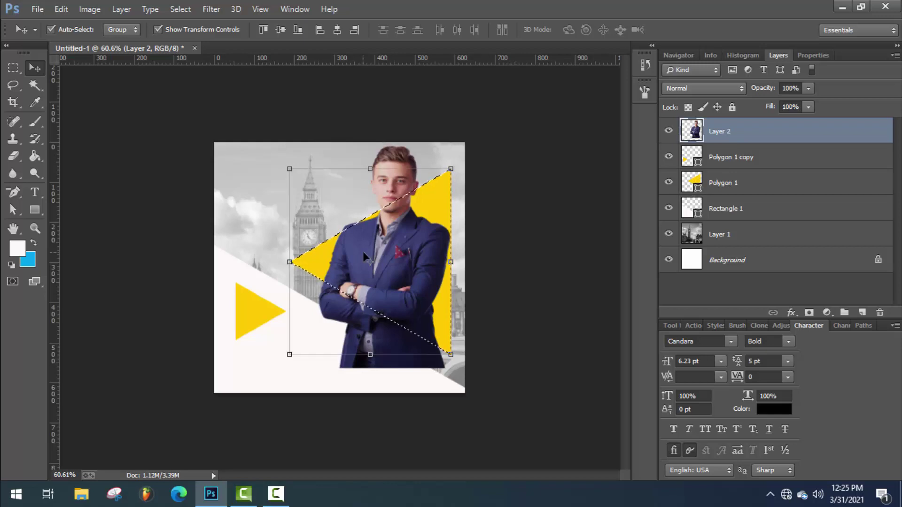
{"action": "left_click", "coordinate": [181, 9]}
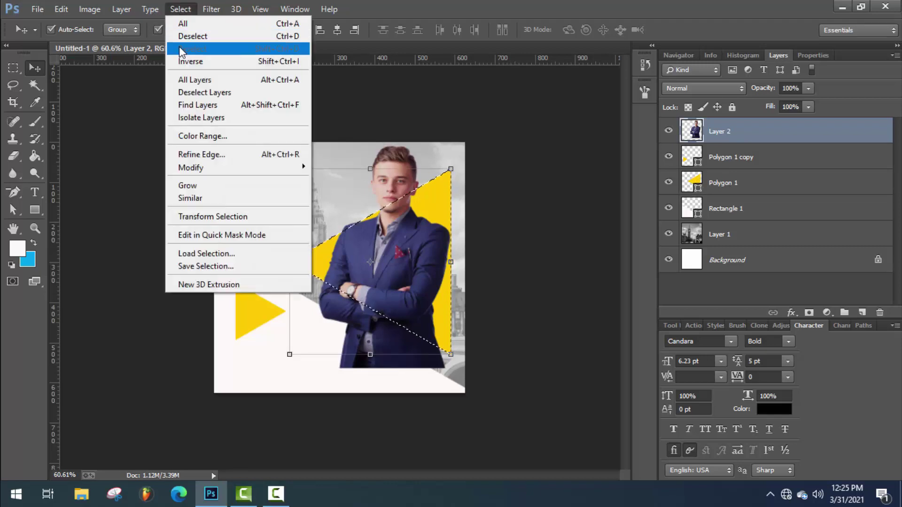
{"action": "left_click", "coordinate": [184, 61]}
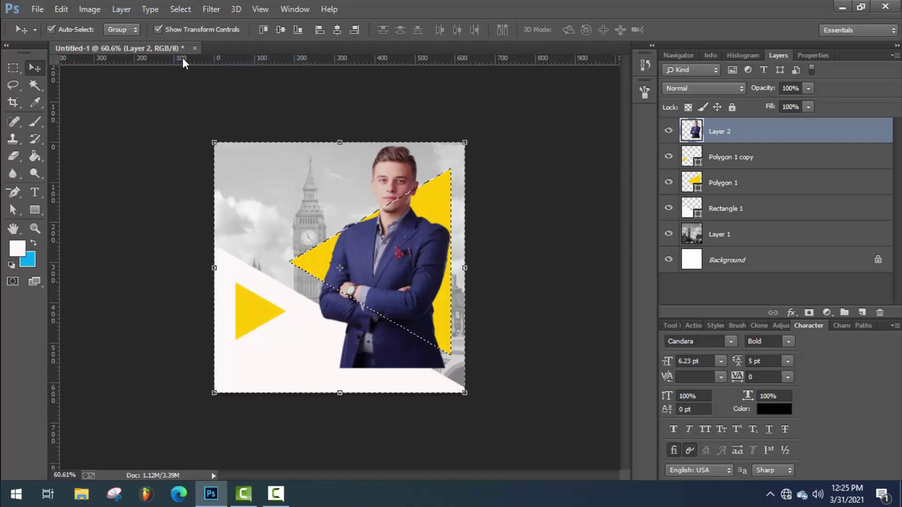
Erase the candidate's lower body outside the triangle's lower edge with a 78 px hard round Eraser, and deselect.
{"action": "left_click", "coordinate": [13, 160]}
{"action": "right_click", "coordinate": [275, 220]}
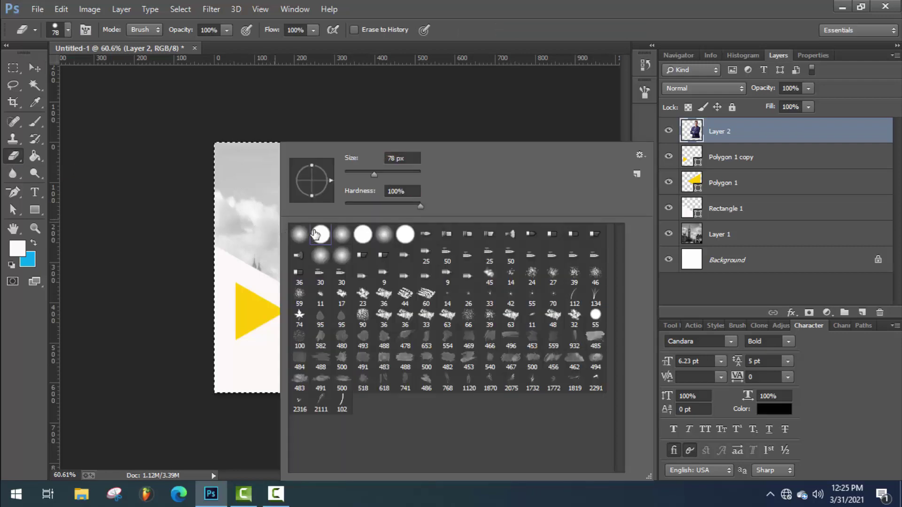
{"action": "left_click", "coordinate": [265, 238]}
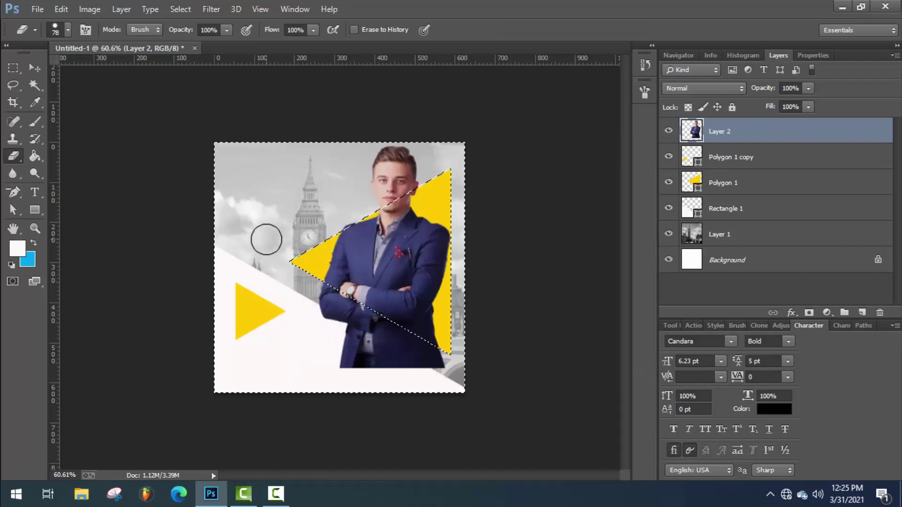
{"action": "mouse_move", "coordinate": [322, 293]}
{"action": "left_mouse_down"}
{"action": "mouse_move", "coordinate": [446, 358]}
{"action": "mouse_move", "coordinate": [377, 370]}
{"action": "mouse_move", "coordinate": [439, 357]}
{"action": "mouse_move", "coordinate": [312, 281]}
{"action": "left_mouse_up"}
{"action": "key", "text": "ctrl+d"}
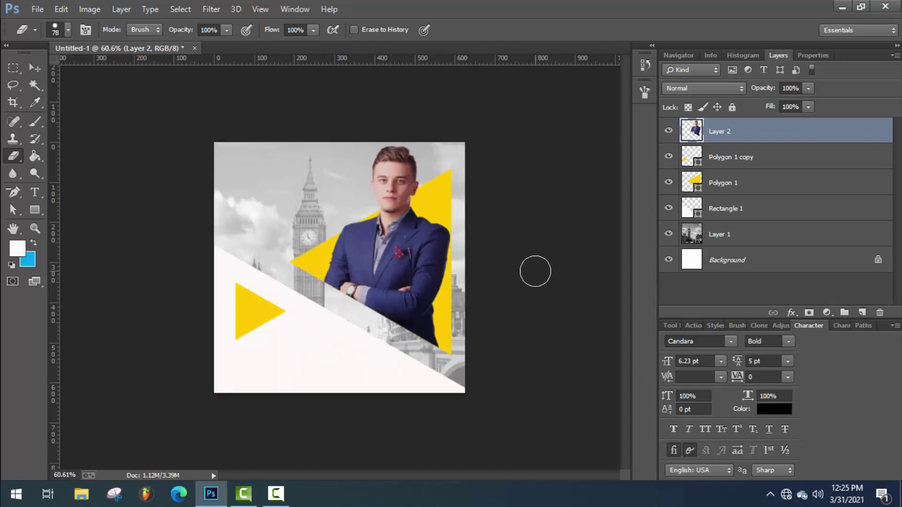
Move the small yellow triangle up within the white panel, toward the canvas's left edge.
{"action": "key", "text": "ctrl+z"}
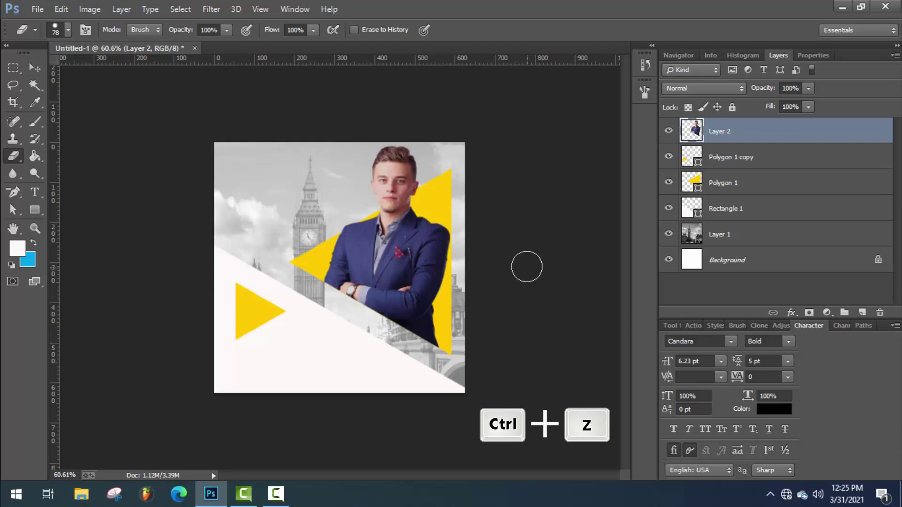
{"action": "left_click", "coordinate": [35, 67]}
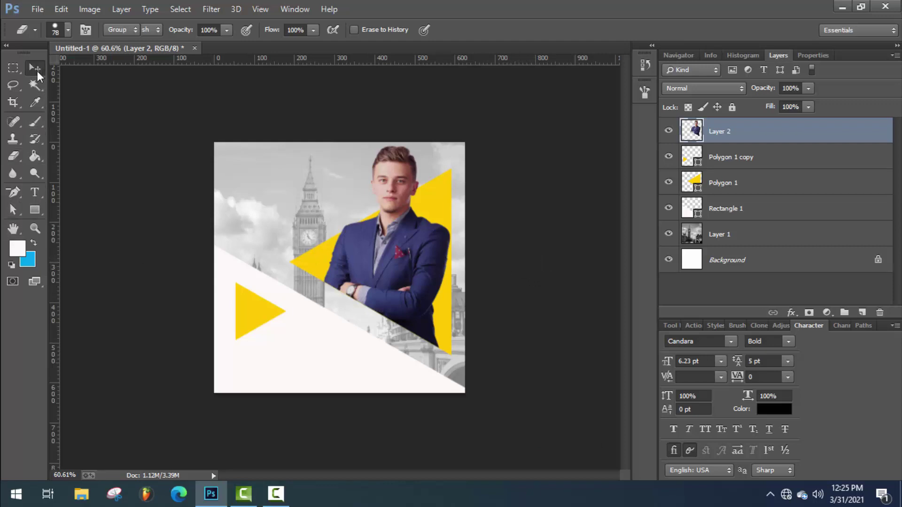
{"action": "left_click", "coordinate": [269, 308]}
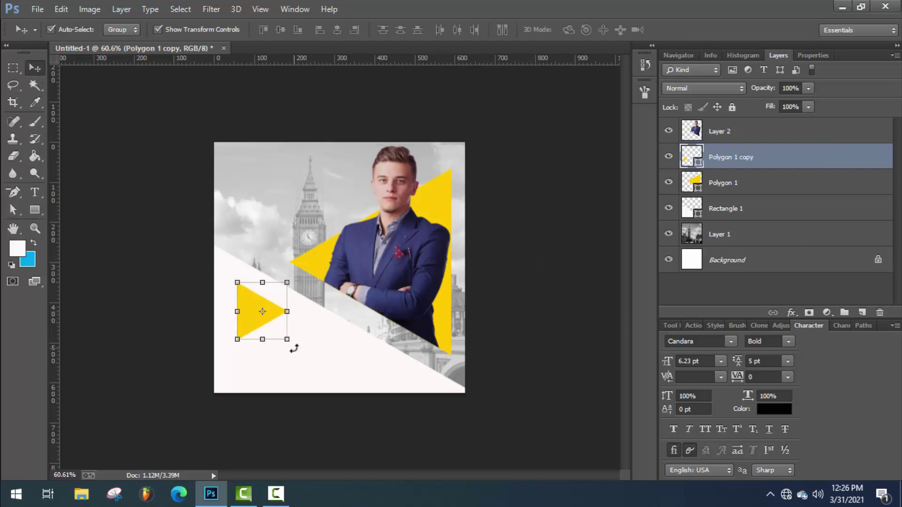
{"action": "key", "text": "Up"}
{"action": "key", "text": "Up"}
{"action": "key", "text": "Up"}
{"action": "key", "text": "Up"}
{"action": "key", "text": "Up"}
{"action": "key", "text": "Up"}
{"action": "key", "text": "Up"}
{"action": "key", "text": "Up"}
{"action": "key", "text": "Up"}
{"action": "key", "text": "Up"}
{"action": "key", "text": "Up"}
{"action": "key", "text": "Up"}
{"action": "key", "text": "Up"}
{"action": "key", "text": "Up"}
{"action": "key", "text": "Up"}
{"action": "key", "text": "Right"}
{"action": "key", "text": "Right"}
{"action": "key", "text": "Right"}
{"action": "key", "text": "Right"}
{"action": "key", "text": "Right"}
{"action": "key", "text": "Right"}
{"action": "left_click_drag", "start_coordinate": [269, 320], "coordinate": [259, 316]}
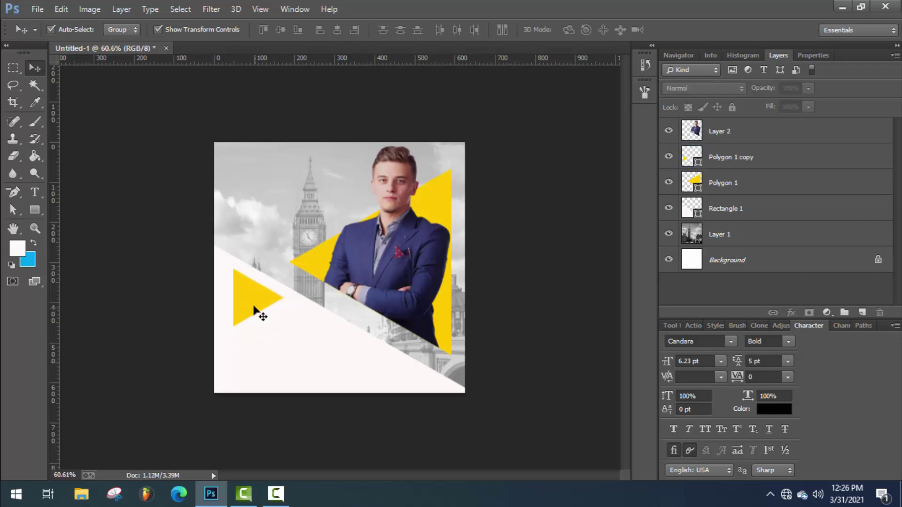
Change the small triangle's fill color to dark navy #091928.
{"action": "left_click", "coordinate": [36, 212]}
{"action": "left_click", "coordinate": [121, 30]}
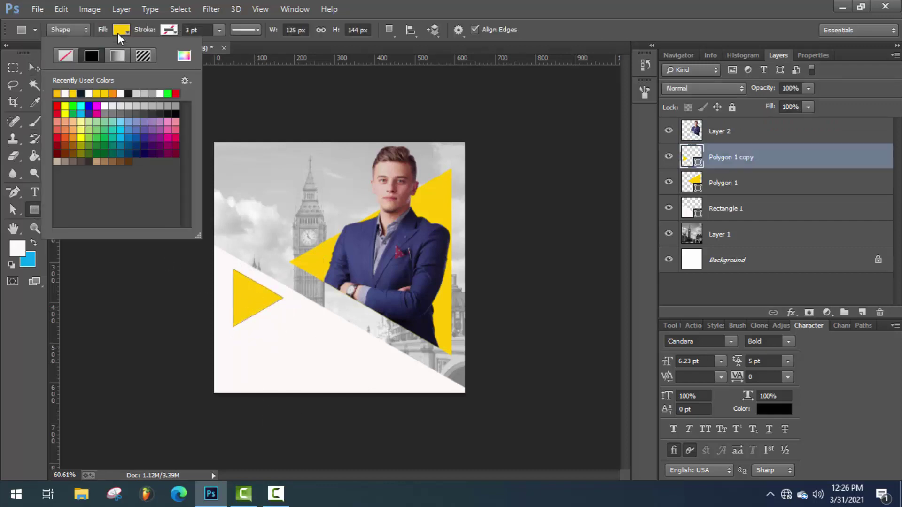
{"action": "left_click", "coordinate": [184, 56]}
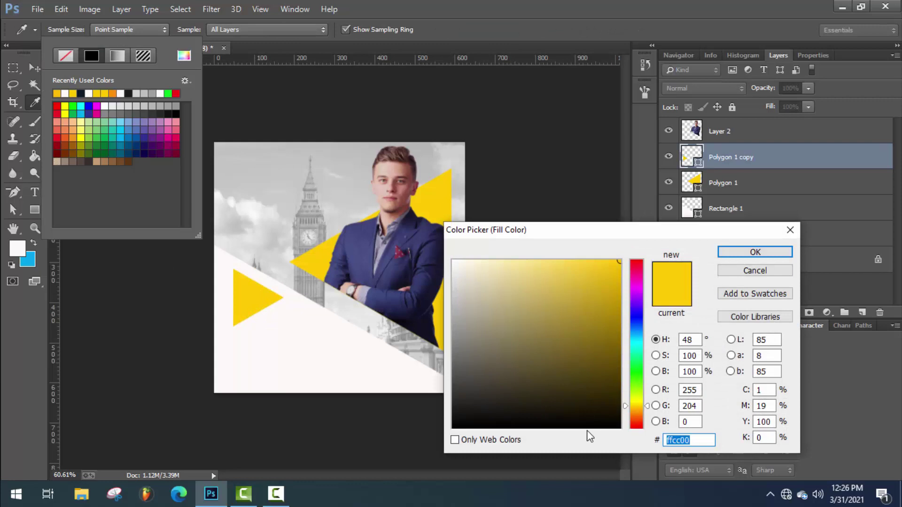
{"action": "type", "text": "09"}
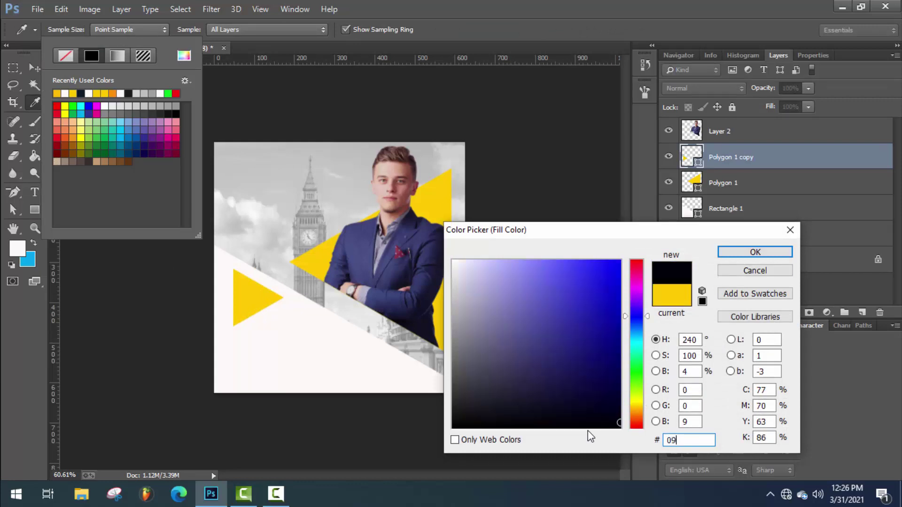
{"action": "type", "text": "1928"}
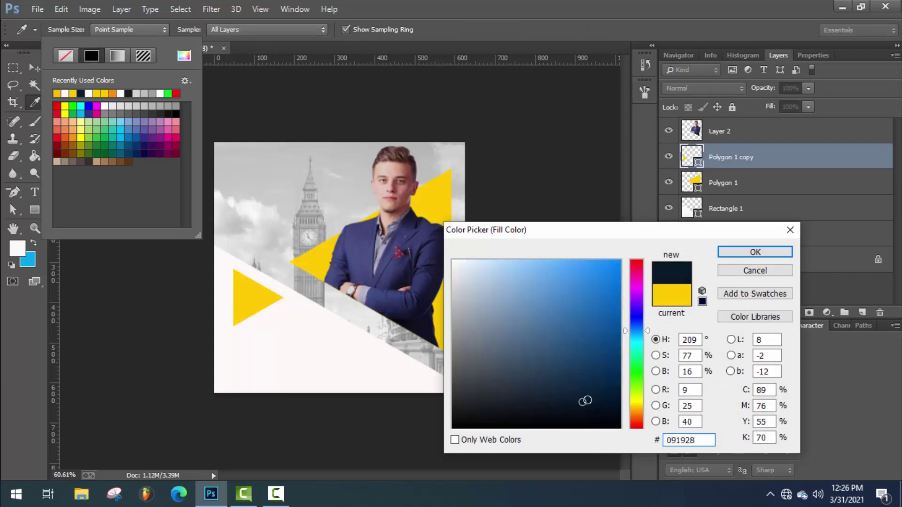
{"action": "left_click", "coordinate": [750, 253]}
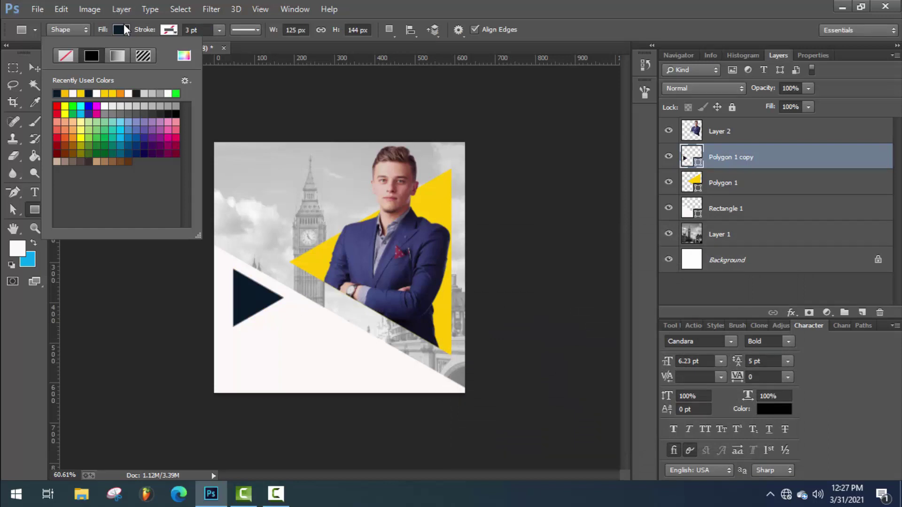
{"action": "left_click", "coordinate": [124, 26]}
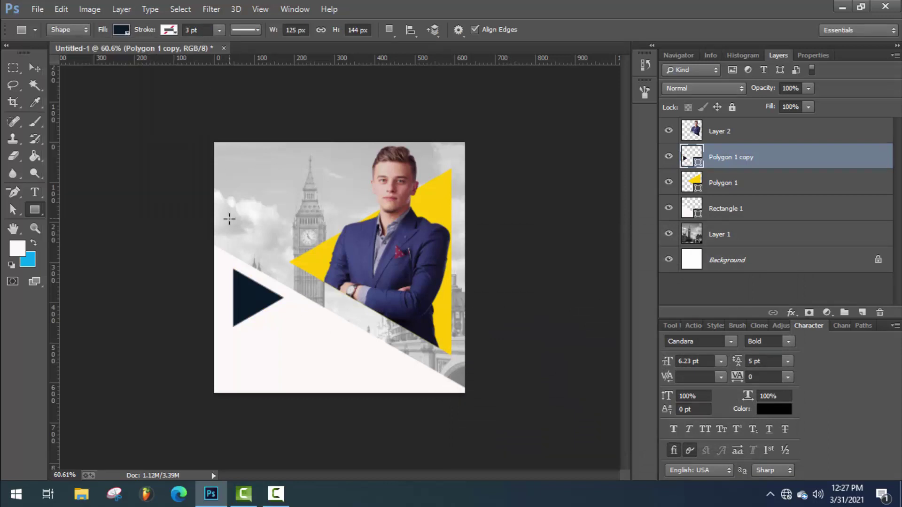
Add the text "Nov" on a new layer above the candidate photo, color it white, and place it on the dark triangle.
{"action": "left_click", "coordinate": [36, 192]}
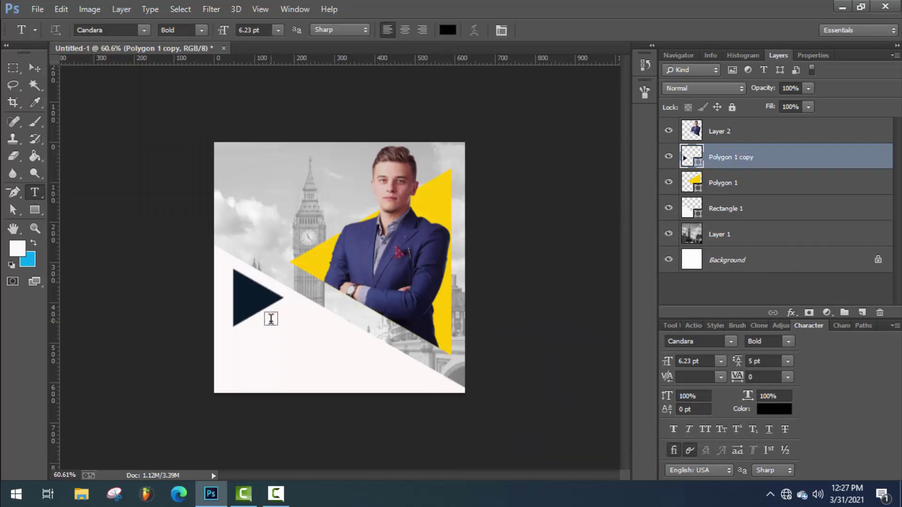
{"action": "left_click", "coordinate": [751, 134]}
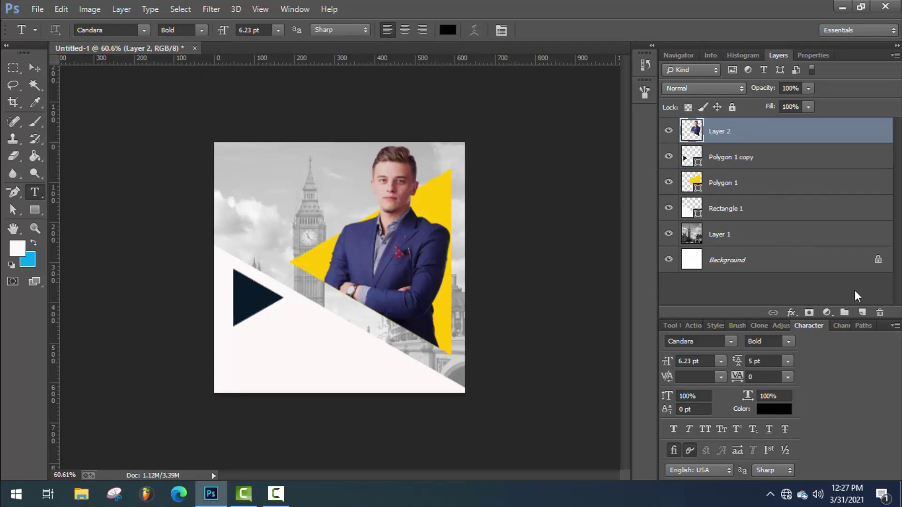
{"action": "left_click", "coordinate": [862, 313]}
{"action": "left_click", "coordinate": [261, 332]}
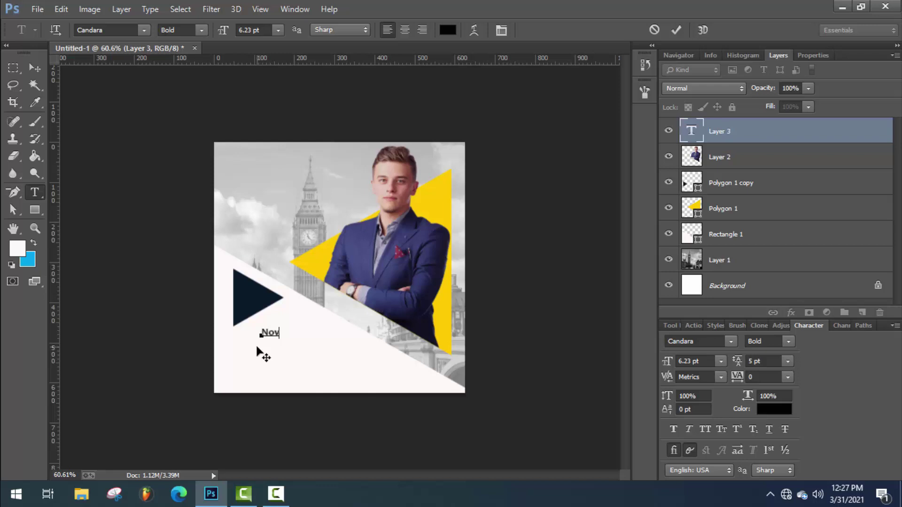
{"action": "left_click", "coordinate": [21, 253]}
{"action": "left_click", "coordinate": [754, 252]}
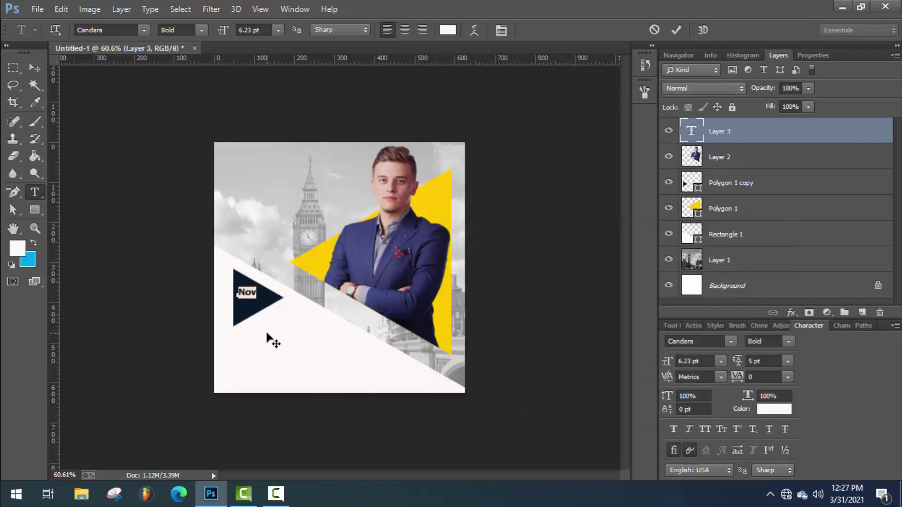
{"action": "left_click", "coordinate": [676, 30]}
Add the white text "15", scale it to about 221%, and position it directly beneath "Nov" on the dark triangle.
{"action": "left_click", "coordinate": [253, 337]}
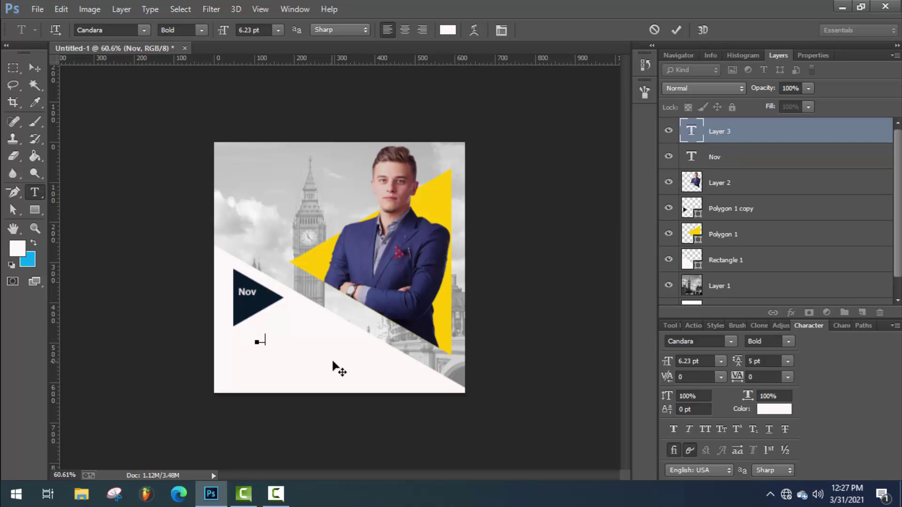
{"action": "left_click", "coordinate": [676, 30]}
{"action": "left_click", "coordinate": [34, 67]}
{"action": "scroll", "coordinate": [299, 269], "scroll_direction": "up", "scroll_amount": 8}
{"action": "left_click_drag", "start_coordinate": [196, 361], "coordinate": [212, 372]}
{"action": "key", "text": "Up"}
{"action": "key", "text": "Up"}
{"action": "key", "text": "Up"}
{"action": "key", "text": "Up"}
{"action": "key", "text": "Up"}
{"action": "key", "text": "Up"}
{"action": "key", "text": "Up"}
{"action": "key", "text": "Left"}
{"action": "key", "text": "Left"}
{"action": "key", "text": "Left"}
{"action": "key", "text": "Left"}
{"action": "key", "text": "Up"}
{"action": "key", "text": "Up"}
{"action": "key", "text": "Up"}
{"action": "key", "text": "Up"}
{"action": "key", "text": "Up"}
{"action": "key", "text": "Left"}
{"action": "key", "text": "Left"}
{"action": "key", "text": "Up"}
{"action": "key", "text": "Up"}
{"action": "key", "text": "Up"}
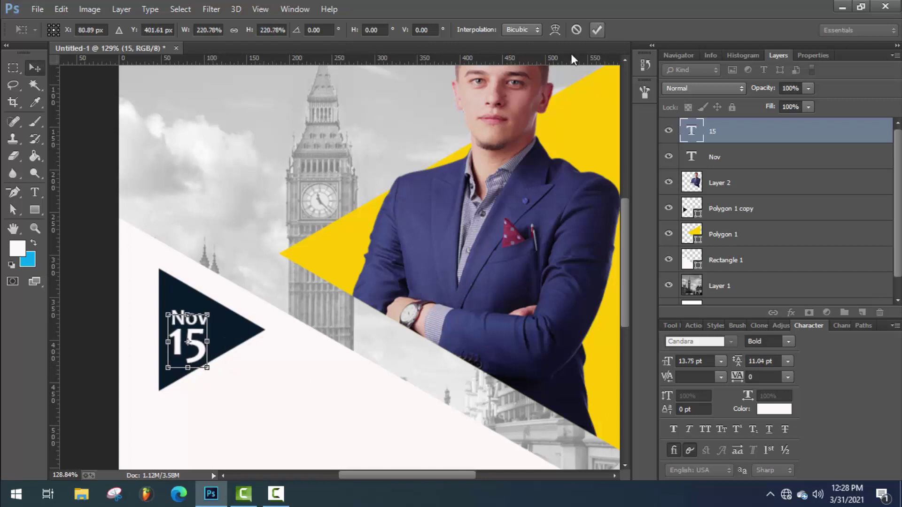
{"action": "left_click", "coordinate": [597, 29]}
Select the "Nov" and "15" texts together and fit them neatly inside the dark triangle.
{"action": "left_click", "coordinate": [210, 313]}
{"action": "left_click", "coordinate": [727, 136], "text": "shift"}
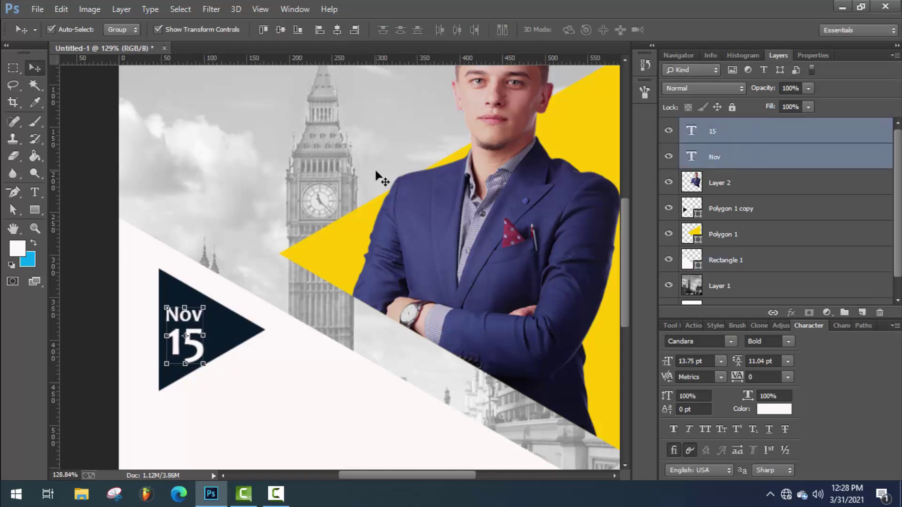
{"action": "left_click_drag", "start_coordinate": [209, 372], "coordinate": [253, 383]}
{"action": "key", "text": "Right"}
{"action": "key", "text": "Right"}
{"action": "key", "text": "Right"}
{"action": "key", "text": "Right"}
{"action": "key", "text": "Right"}
{"action": "left_click", "coordinate": [597, 29]}
{"action": "scroll", "coordinate": [340, 266], "scroll_direction": "down", "scroll_amount": 7}
{"action": "left_click", "coordinate": [540, 155]}
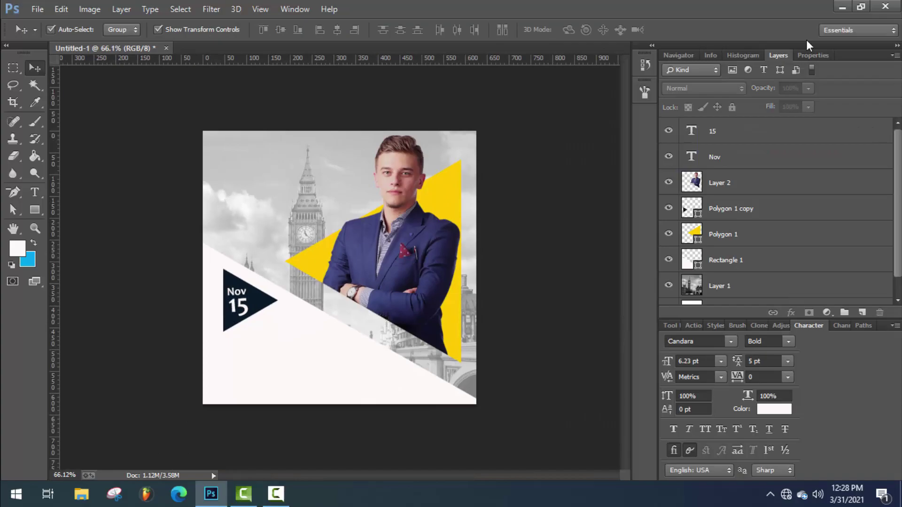
Open New Text Document (2).txt in Notepad from the desktop and paste its "VOTE" line as text over the flyer's upper-left sky.
{"action": "left_click", "coordinate": [842, 7]}
{"action": "double_click", "coordinate": [219, 158]}
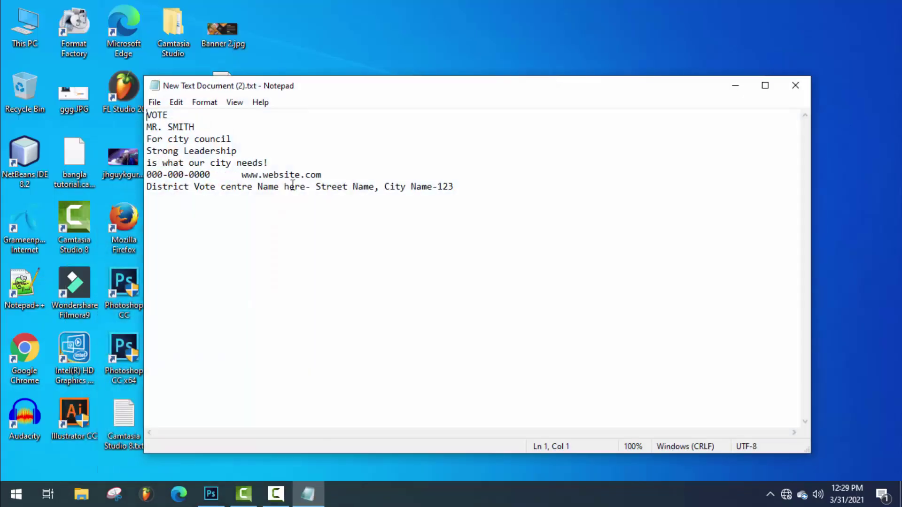
{"action": "left_click", "coordinate": [211, 494]}
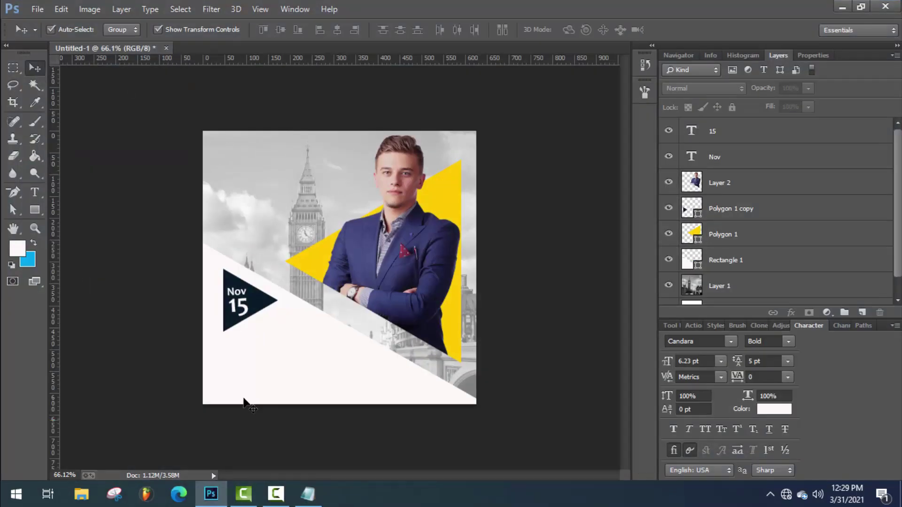
{"action": "left_click", "coordinate": [308, 494]}
{"action": "right_click", "coordinate": [159, 115]}
{"action": "left_click", "coordinate": [197, 155]}
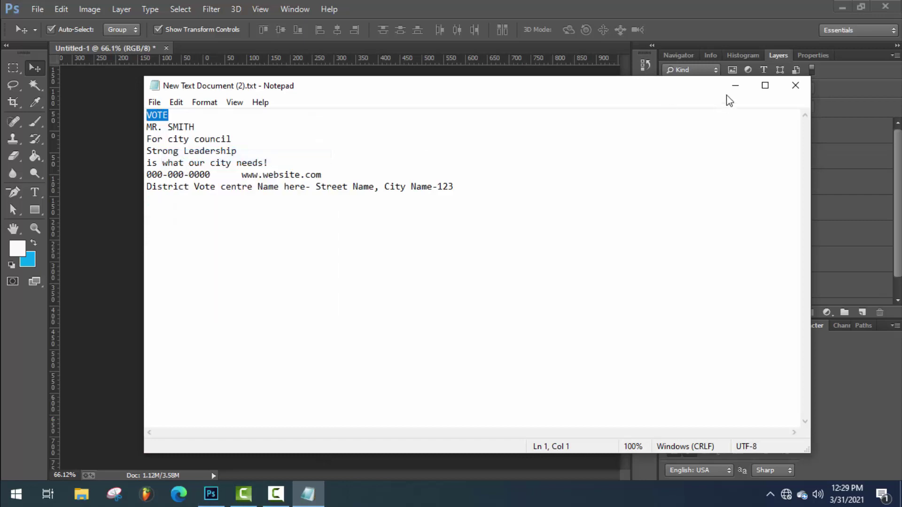
{"action": "left_click", "coordinate": [735, 85]}
{"action": "left_click", "coordinate": [34, 192]}
{"action": "left_click", "coordinate": [247, 181]}
{"action": "right_click", "coordinate": [247, 180]}
{"action": "left_click", "coordinate": [277, 244]}
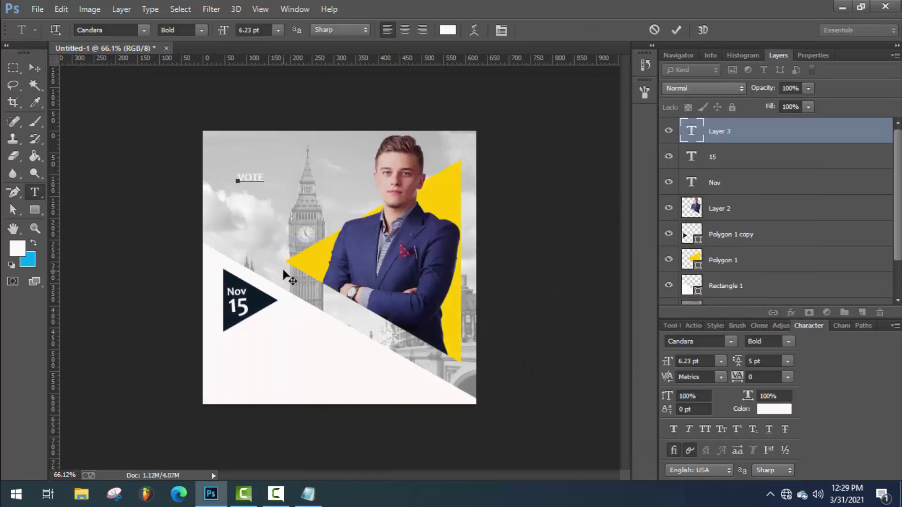
Recolor the "VOTE" text to dark gray #1e1e1e.
{"action": "left_click_drag", "start_coordinate": [237, 179], "coordinate": [263, 179]}
{"action": "left_click", "coordinate": [17, 248]}
{"action": "left_click", "coordinate": [453, 409]}
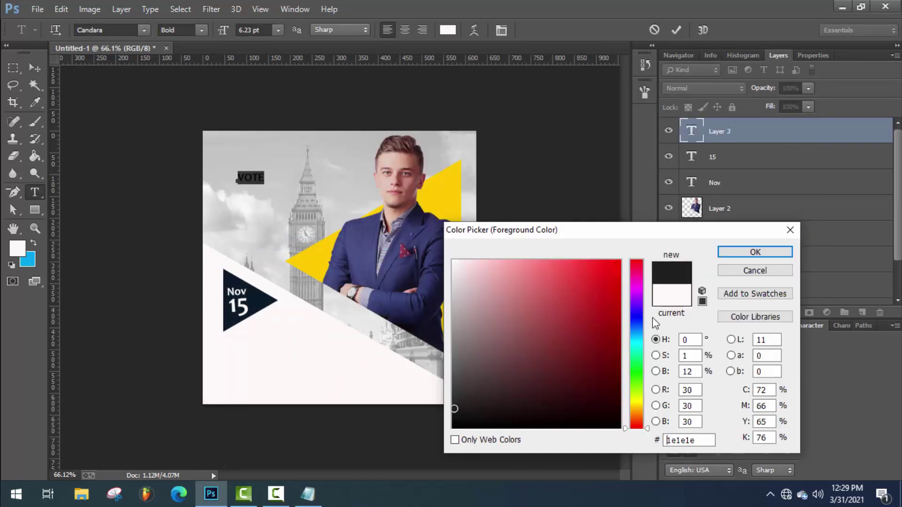
{"action": "left_click", "coordinate": [754, 251]}
{"action": "left_click", "coordinate": [252, 177]}
Copy the candidate's name line from the Notepad file and paste it as a separate text beneath "VOTE".
{"action": "left_click", "coordinate": [309, 492]}
{"action": "right_click", "coordinate": [187, 129]}
{"action": "left_click_drag", "start_coordinate": [147, 128], "coordinate": [237, 140]}
{"action": "left_click", "coordinate": [221, 171]}
{"action": "left_click", "coordinate": [736, 84]}
{"action": "right_click", "coordinate": [253, 208]}
{"action": "left_click", "coordinate": [277, 236]}
{"action": "left_click", "coordinate": [676, 30]}
Copy "For city council" from the Notepad file and paste it as a separate text below the candidate's name.
{"action": "left_click", "coordinate": [307, 494]}
{"action": "right_click", "coordinate": [200, 141]}
{"action": "left_click", "coordinate": [234, 183]}
{"action": "left_click", "coordinate": [738, 87]}
{"action": "left_click", "coordinate": [263, 237]}
{"action": "right_click", "coordinate": [273, 237]}
{"action": "left_click", "coordinate": [306, 265]}
Copy "Strong Leadership" from the Notepad file and paste it as text on the white panel below the dark triangle.
{"action": "left_click", "coordinate": [308, 493]}
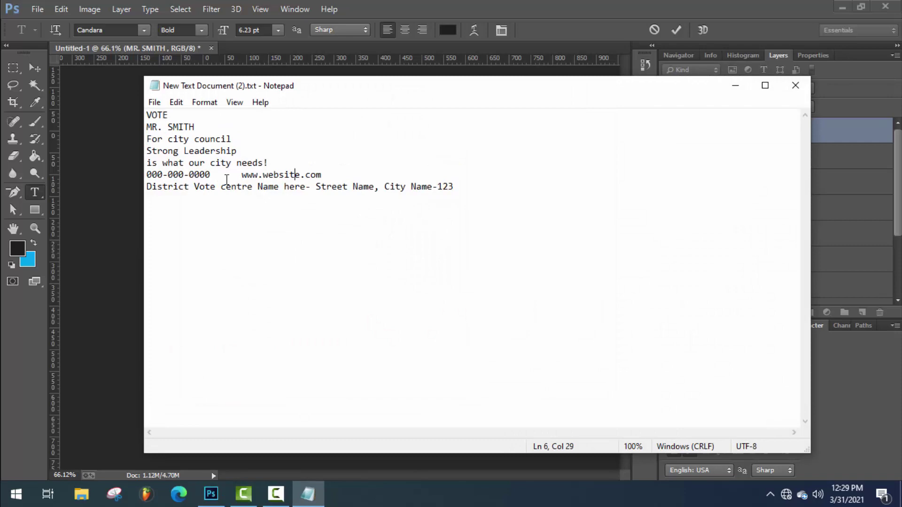
{"action": "left_click_drag", "start_coordinate": [147, 151], "coordinate": [241, 151]}
{"action": "right_click", "coordinate": [210, 148]}
{"action": "left_click", "coordinate": [240, 191]}
{"action": "left_click", "coordinate": [736, 86]}
{"action": "left_click", "coordinate": [232, 348]}
{"action": "right_click", "coordinate": [248, 352]}
{"action": "left_click", "coordinate": [273, 133]}
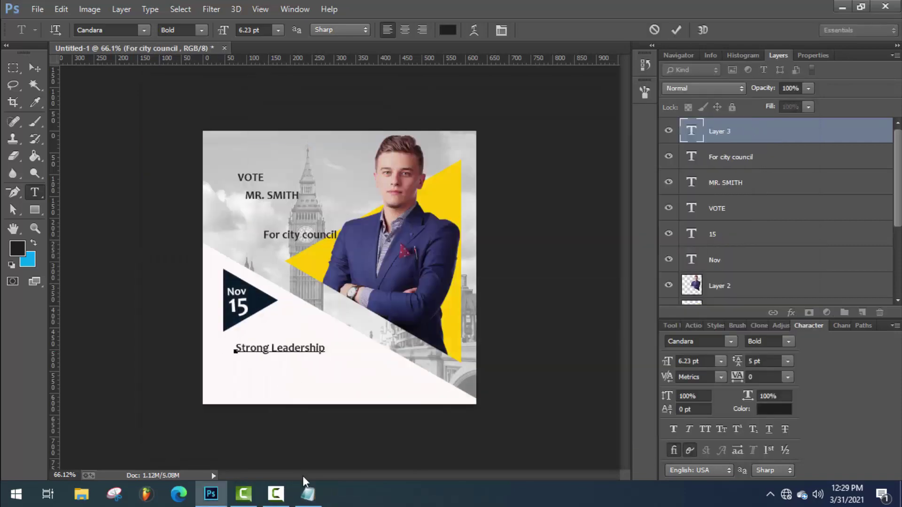
Copy "is what our city needs!" from the Notepad file and paste it as text beneath "Strong Leadership".
{"action": "left_click", "coordinate": [308, 494]}
{"action": "left_click_drag", "start_coordinate": [147, 162], "coordinate": [268, 162]}
{"action": "right_click", "coordinate": [216, 165]}
{"action": "left_click", "coordinate": [248, 210]}
{"action": "left_click", "coordinate": [735, 85]}
{"action": "left_click", "coordinate": [246, 364]}
{"action": "right_click", "coordinate": [248, 367]}
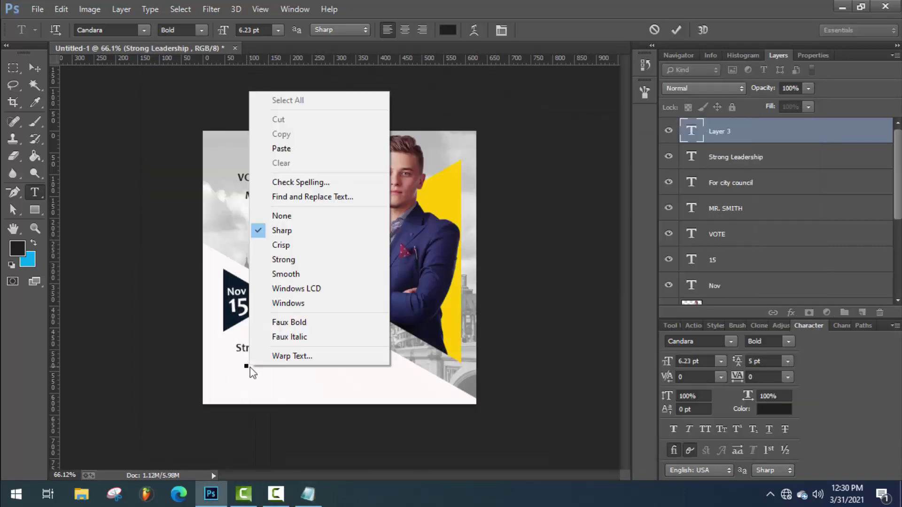
{"action": "left_click", "coordinate": [273, 147]}
{"action": "left_click", "coordinate": [275, 494]}
{"action": "left_click_drag", "start_coordinate": [147, 175], "coordinate": [322, 174]}
{"action": "right_click", "coordinate": [270, 177]}
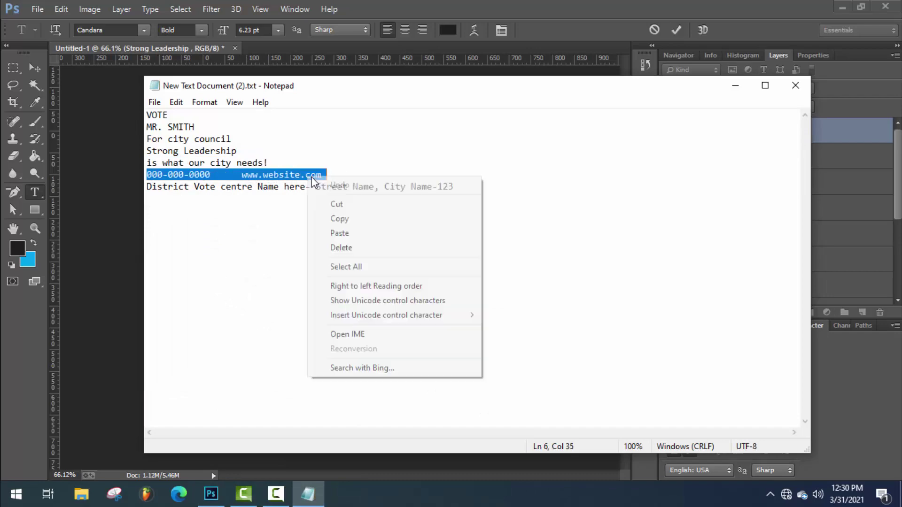
{"action": "left_click", "coordinate": [289, 218]}
{"action": "left_click", "coordinate": [738, 85]}
{"action": "left_click", "coordinate": [251, 382]}
{"action": "right_click", "coordinate": [250, 382]}
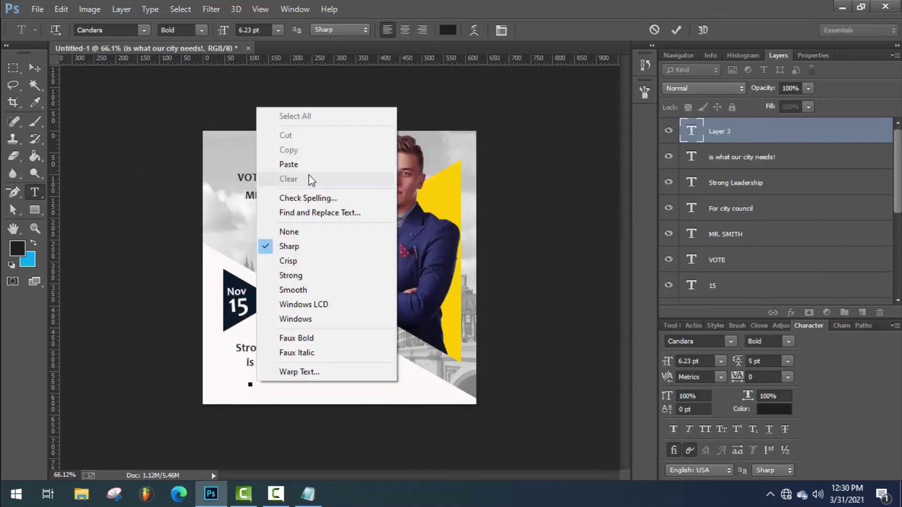
{"action": "left_click", "coordinate": [305, 168]}
Copy the vote centre address line from Notepad and paste it as a separate text near the flyer's lower edge.
{"action": "left_click", "coordinate": [309, 494]}
{"action": "left_click_drag", "start_coordinate": [147, 185], "coordinate": [454, 185]}
{"action": "right_click", "coordinate": [357, 184]}
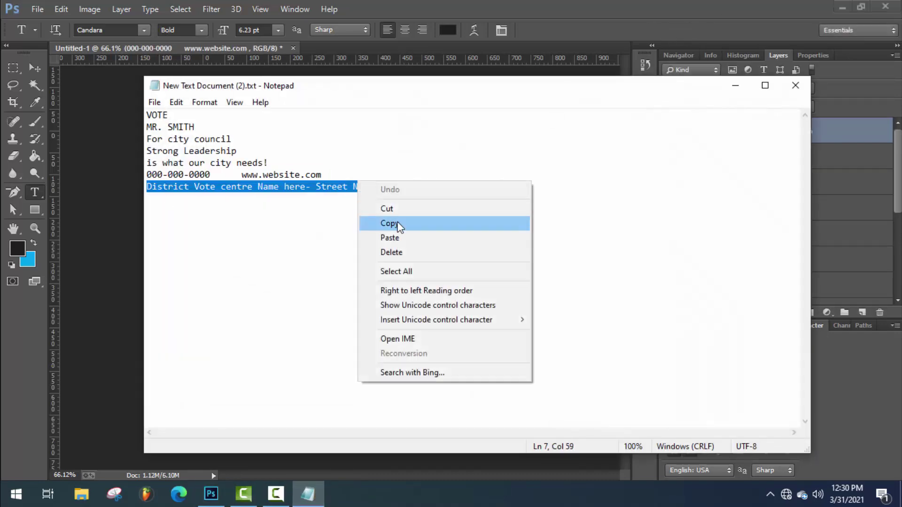
{"action": "left_click", "coordinate": [397, 224]}
{"action": "left_click", "coordinate": [737, 85]}
{"action": "left_click", "coordinate": [221, 384]}
{"action": "right_click", "coordinate": [221, 385]}
{"action": "left_click", "coordinate": [253, 168]}
{"action": "left_click", "coordinate": [313, 157]}
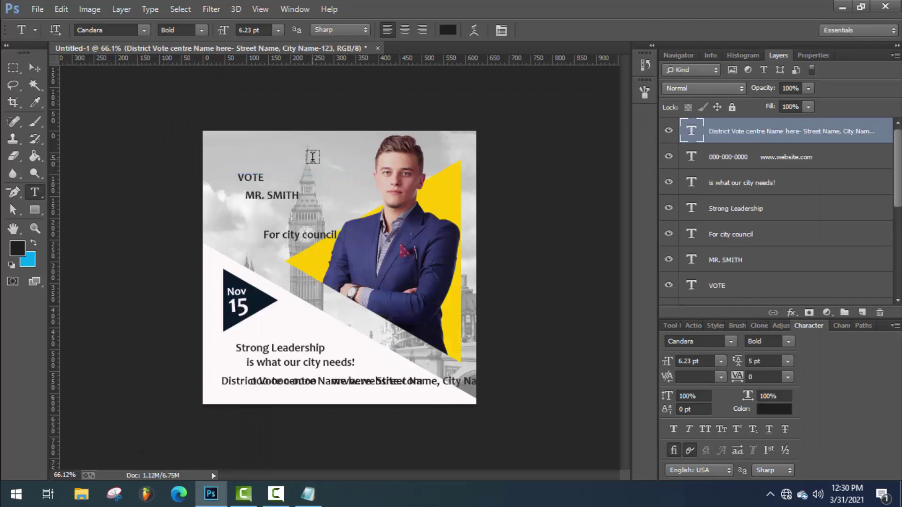
Add a vertical guide and align it with the dark triangle's left edge.
{"action": "key", "text": "v"}
{"action": "left_click", "coordinate": [267, 178]}
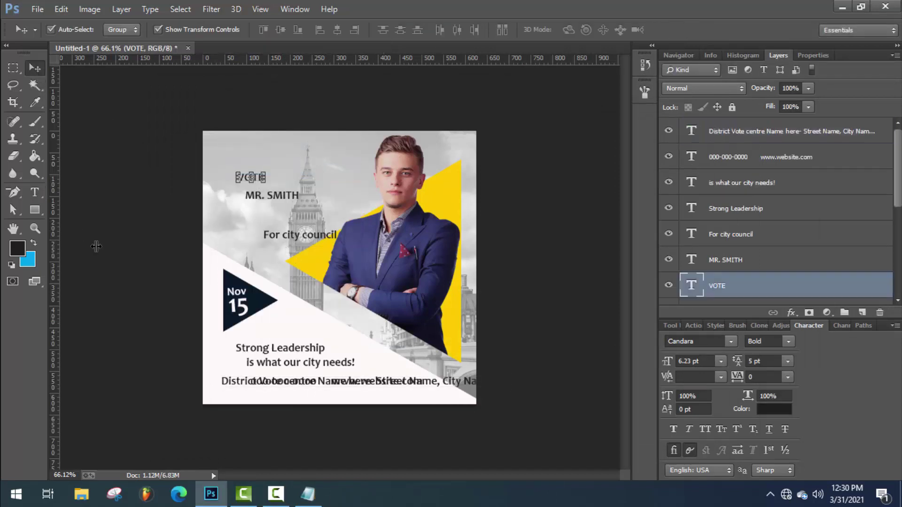
{"action": "left_click_drag", "start_coordinate": [96, 247], "coordinate": [210, 281]}
{"action": "left_click", "coordinate": [225, 280]}
{"action": "left_click", "coordinate": [210, 285]}
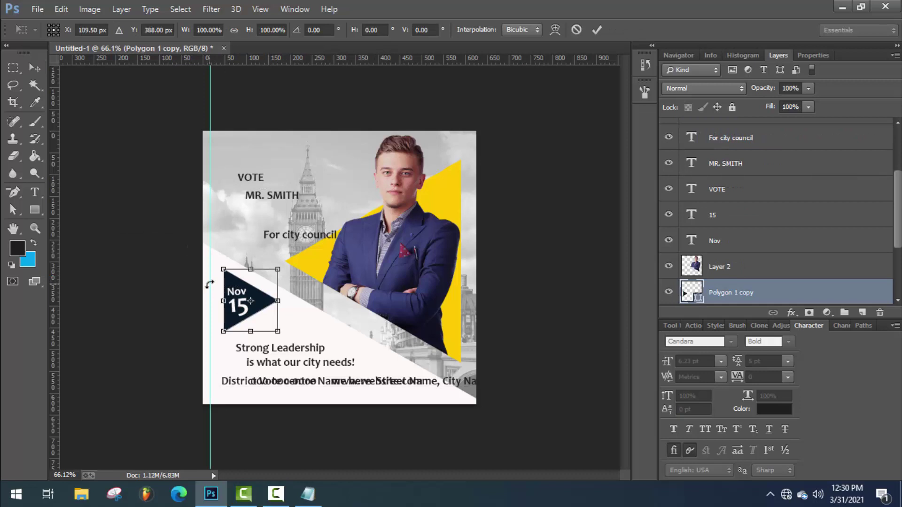
{"action": "left_click", "coordinate": [596, 29]}
Scale the "VOTE" text up to 20.94 pt.
{"action": "left_click_drag", "start_coordinate": [210, 180], "coordinate": [311, 163]}
{"action": "left_click", "coordinate": [256, 177]}
{"action": "key", "text": "Return"}
Change the font of the "VOTE" text to Arial.
{"action": "key", "text": "t"}
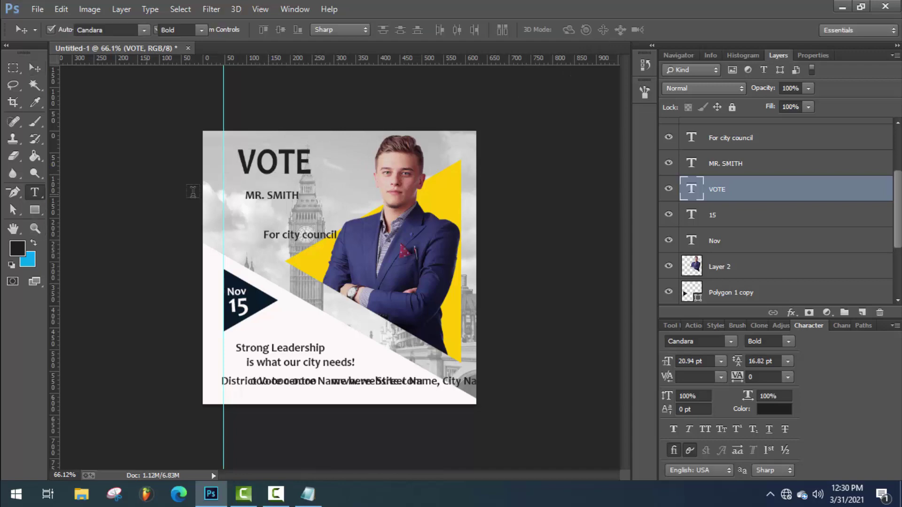
{"action": "left_click", "coordinate": [291, 161]}
{"action": "key", "text": "ctrl+a"}
{"action": "left_click", "coordinate": [142, 29]}
{"action": "scroll", "coordinate": [169, 108], "scroll_direction": "up", "scroll_amount": 10}
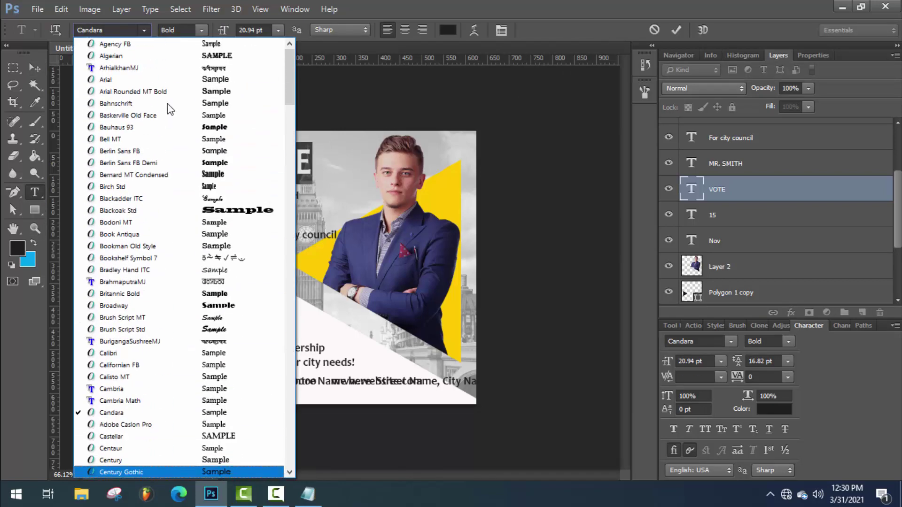
{"action": "left_click", "coordinate": [120, 79]}
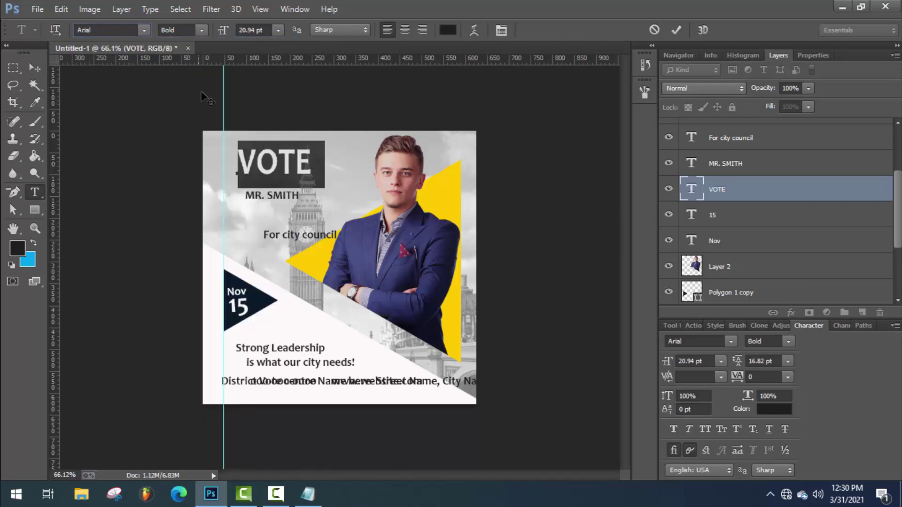
Align the "VOTE" text with the vertical guide and scale it down to 18.58 pt.
{"action": "left_click", "coordinate": [289, 168]}
{"action": "left_click", "coordinate": [41, 69]}
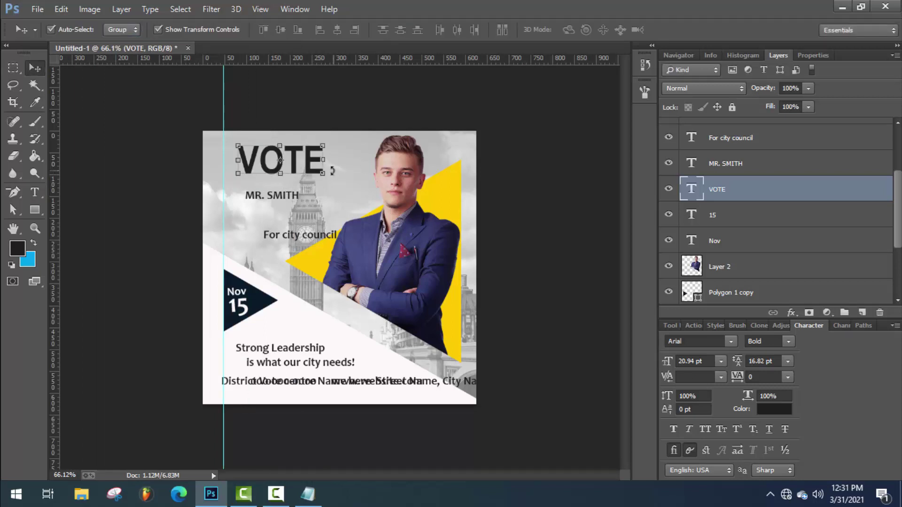
{"action": "left_click_drag", "start_coordinate": [328, 158], "coordinate": [261, 172]}
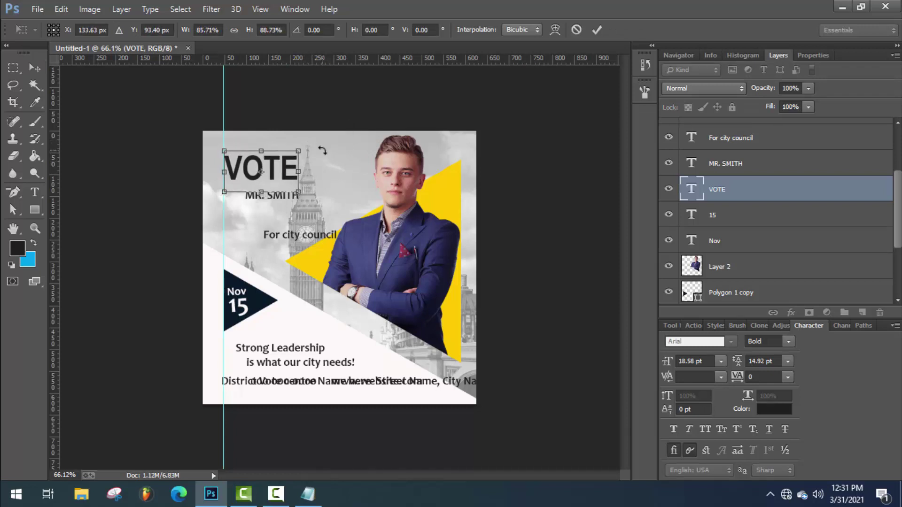
{"action": "left_click", "coordinate": [595, 30]}
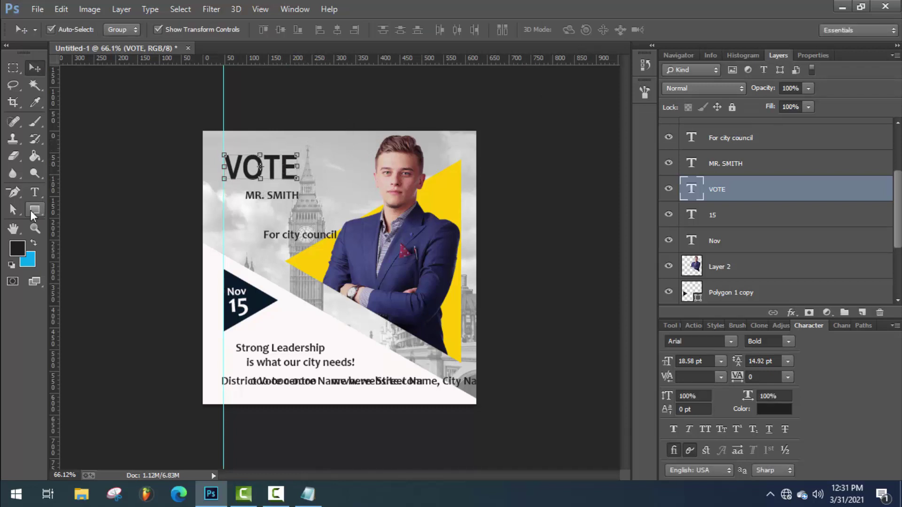
Recolor the "VOTE" text dark navy (091928), sampled from the dark date triangle.
{"action": "left_click", "coordinate": [35, 192]}
{"action": "left_click_drag", "start_coordinate": [225, 167], "coordinate": [379, 166]}
{"action": "left_click", "coordinate": [19, 249]}
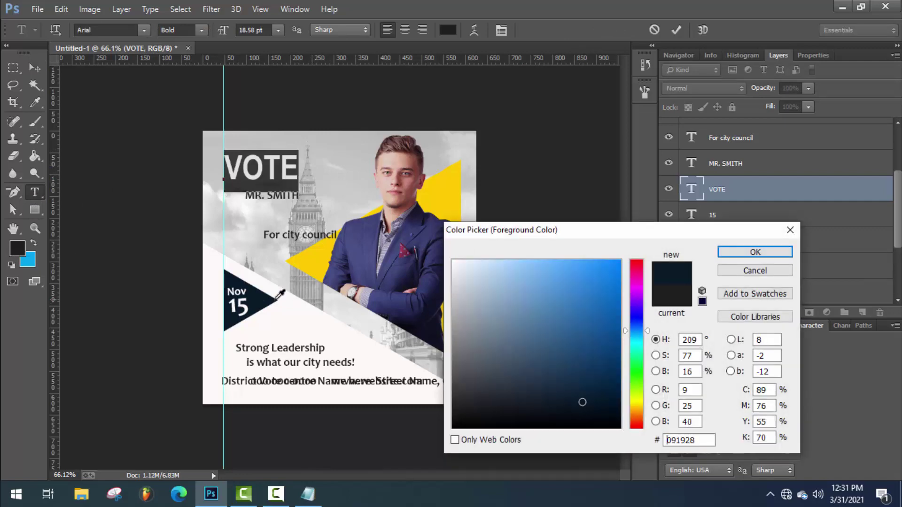
{"action": "left_click", "coordinate": [733, 254]}
{"action": "left_click", "coordinate": [677, 34]}
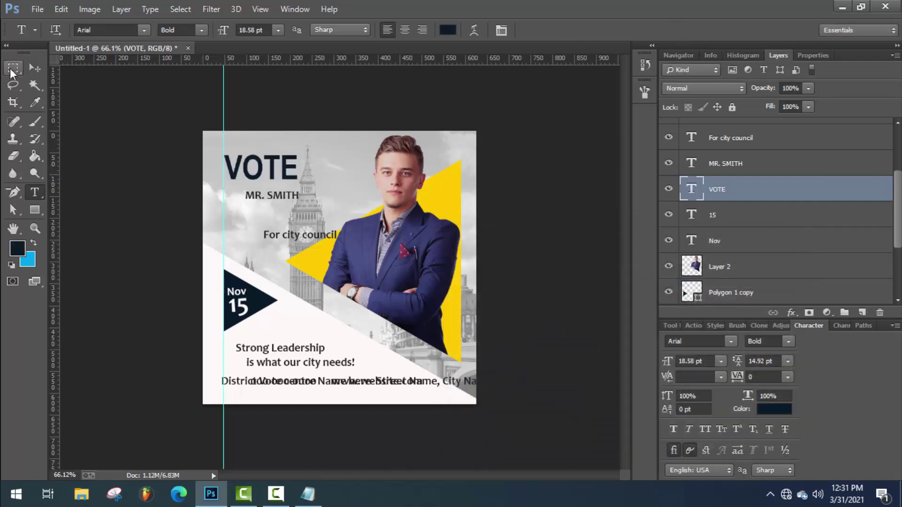
Change the font of the candidate's name text to Arial.
{"action": "left_click", "coordinate": [34, 68]}
{"action": "left_click", "coordinate": [34, 192]}
{"action": "left_click_drag", "start_coordinate": [300, 195], "coordinate": [56, 196]}
{"action": "left_click", "coordinate": [143, 30]}
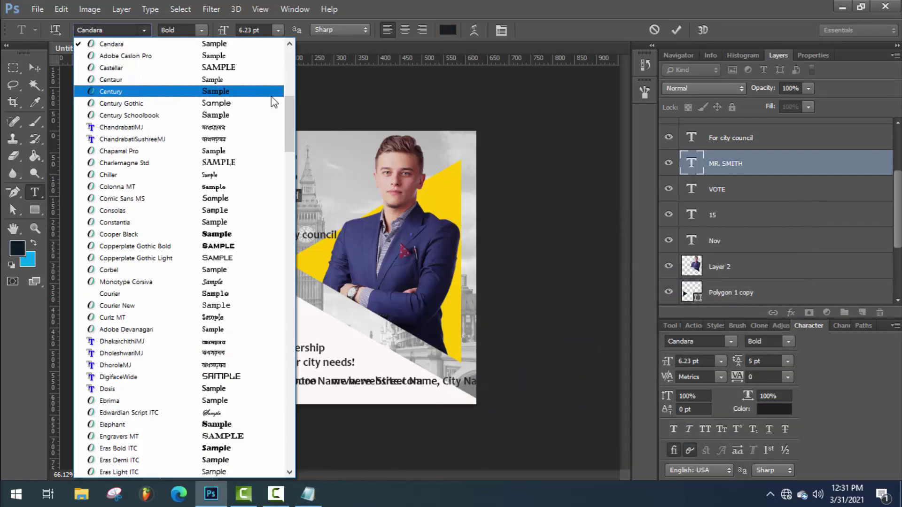
{"action": "scroll", "coordinate": [249, 97], "scroll_direction": "up", "scroll_amount": 10}
{"action": "left_click", "coordinate": [226, 80]}
Scale the candidate's name up to 14.72 pt and place it under "VOTE" at the vertical guide.
{"action": "left_click", "coordinate": [34, 68]}
{"action": "left_click_drag", "start_coordinate": [303, 190], "coordinate": [365, 178]}
{"action": "left_click_drag", "start_coordinate": [352, 194], "coordinate": [364, 179]}
{"action": "left_click", "coordinate": [598, 30]}
{"action": "left_click", "coordinate": [597, 30]}
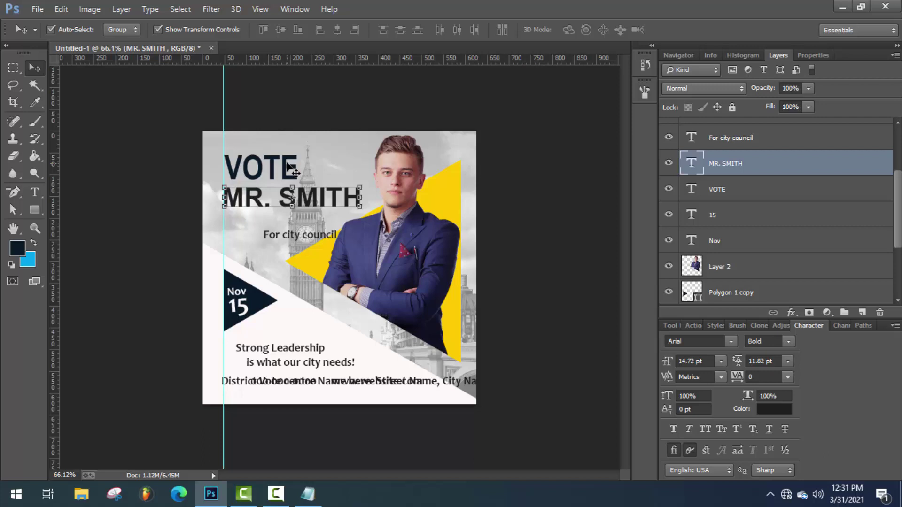
Scale the "VOTE" text down to 16.15 pt.
{"action": "left_click", "coordinate": [292, 170]}
{"action": "left_click_drag", "start_coordinate": [295, 155], "coordinate": [286, 159]}
{"action": "left_click", "coordinate": [598, 30]}
Narrow the candidate's name text to 84.76% width while keeping its height at 100%.
{"action": "left_click", "coordinate": [352, 197]}
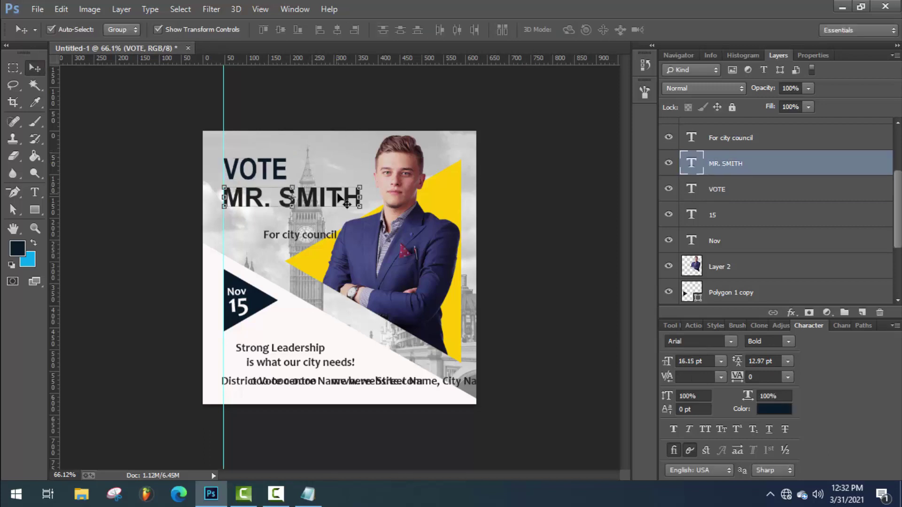
{"action": "key", "text": "ctrl+t"}
{"action": "mouse_move", "coordinate": [357, 203]}
{"action": "left_mouse_down"}
{"action": "mouse_move", "coordinate": [346, 199]}
{"action": "mouse_move", "coordinate": [358, 204]}
{"action": "left_mouse_up"}
{"action": "left_click_drag", "start_coordinate": [370, 201], "coordinate": [348, 199]}
{"action": "left_click", "coordinate": [597, 30]}
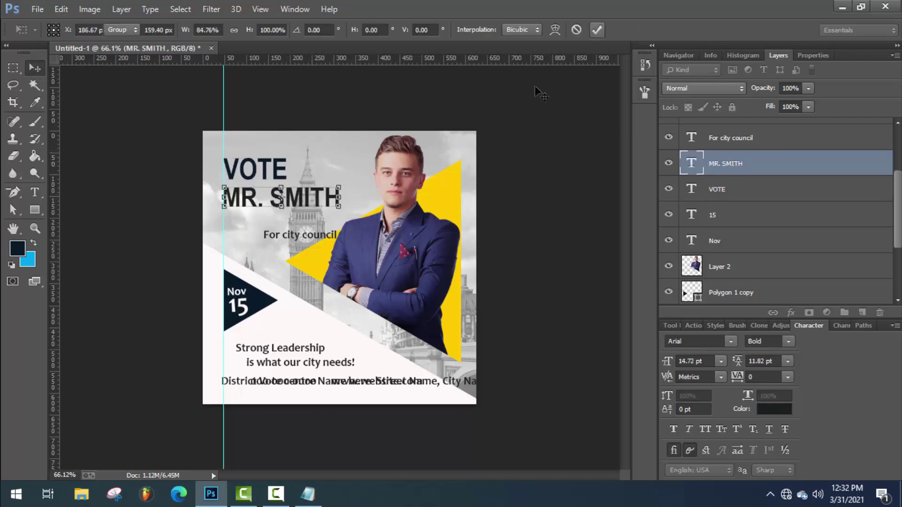
Move the "VOTE" text slightly up from the candidate's name.
{"action": "left_click_drag", "start_coordinate": [273, 170], "coordinate": [273, 167]}
{"action": "left_click", "coordinate": [366, 120]}
{"action": "left_click", "coordinate": [329, 203]}
{"action": "left_click", "coordinate": [368, 119]}
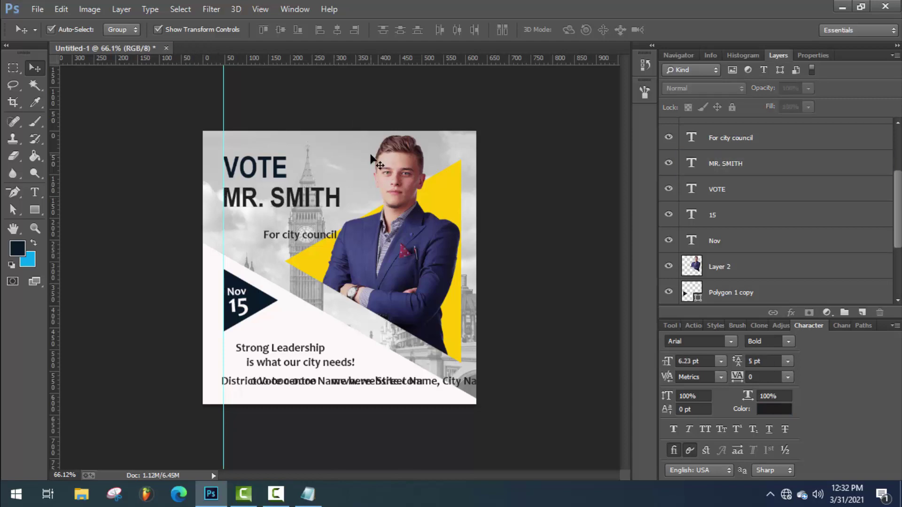
Scale "For city council" up to 8.94 pt and position it below the candidate's name, aligned with the guide.
{"action": "scroll", "coordinate": [203, 169], "scroll_direction": "up", "scroll_amount": 6}
{"action": "left_click", "coordinate": [207, 174]}
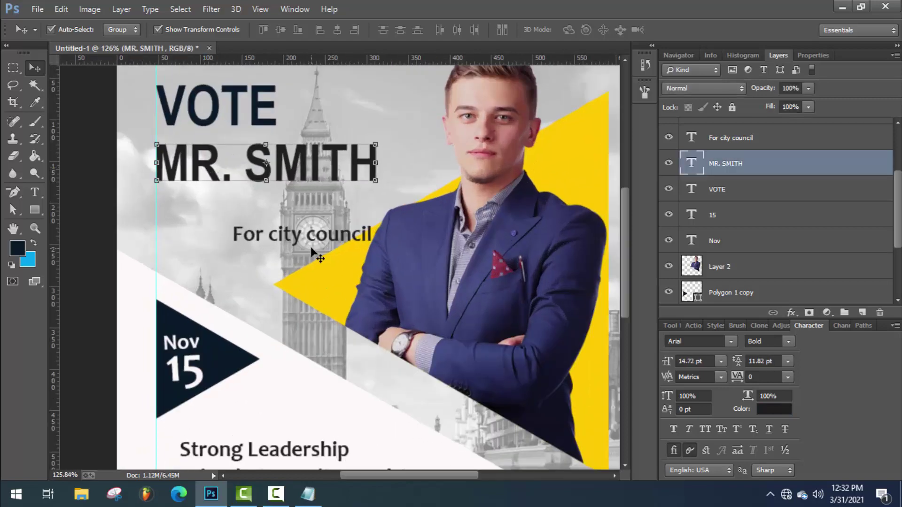
{"action": "left_click_drag", "start_coordinate": [311, 245], "coordinate": [235, 225]}
{"action": "left_click_drag", "start_coordinate": [297, 206], "coordinate": [343, 188]}
{"action": "key", "text": "Down"}
{"action": "key", "text": "Down"}
{"action": "key", "text": "Down"}
{"action": "key", "text": "Down"}
{"action": "key", "text": "Down"}
{"action": "key", "text": "Down"}
{"action": "key", "text": "Down"}
{"action": "key", "text": "Down"}
{"action": "key", "text": "Down"}
{"action": "key", "text": "Down"}
{"action": "key", "text": "Down"}
{"action": "key", "text": "Down"}
{"action": "key", "text": "Down"}
{"action": "key", "text": "Down"}
{"action": "key", "text": "Down"}
{"action": "key", "text": "Down"}
{"action": "key", "text": "Down"}
{"action": "key", "text": "Return"}
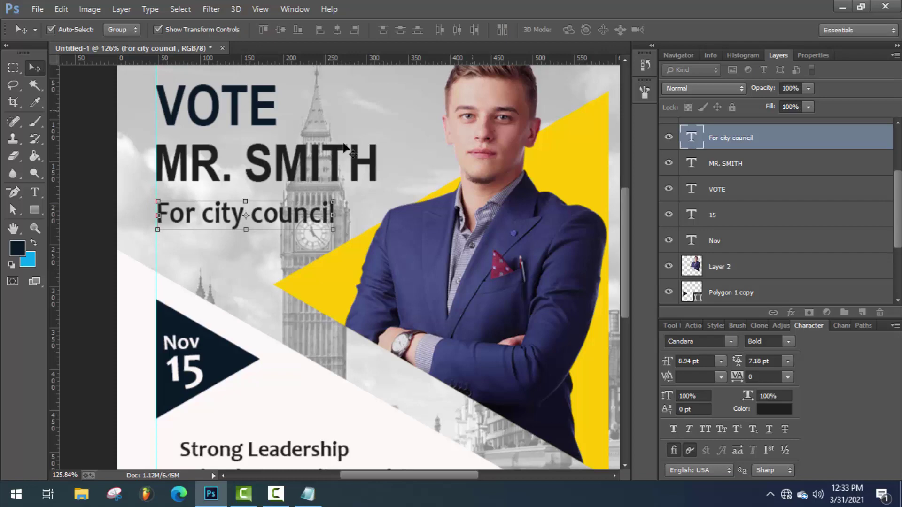
Scale the "VOTE" text down slightly and nudge it right to line up with the vertical guide.
{"action": "left_click", "coordinate": [301, 167]}
{"action": "left_click", "coordinate": [271, 95]}
{"action": "left_click", "coordinate": [276, 85]}
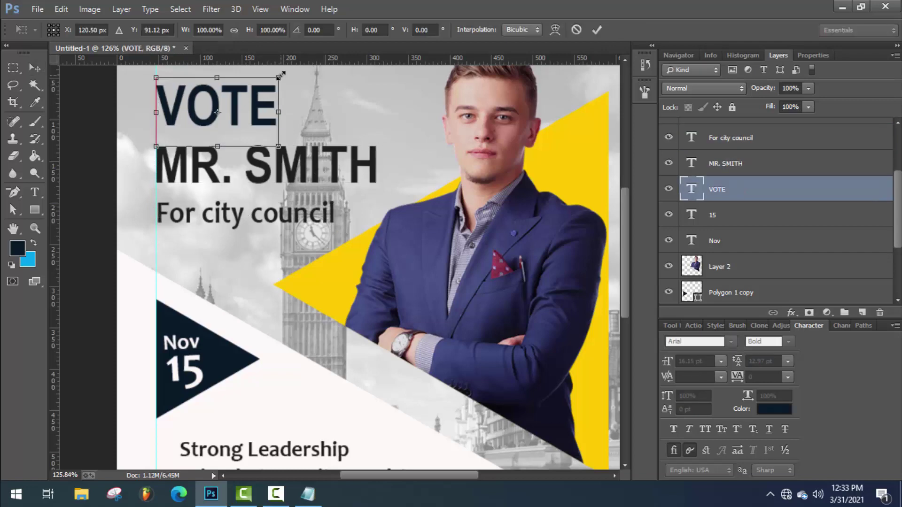
{"action": "left_click_drag", "start_coordinate": [281, 76], "coordinate": [274, 80]}
{"action": "key", "text": "Right"}
{"action": "left_click", "coordinate": [595, 29]}
Recolor the candidate's name text bright red.
{"action": "scroll", "coordinate": [445, 150], "scroll_direction": "down", "scroll_amount": 4}
{"action": "scroll", "coordinate": [444, 150], "scroll_direction": "down", "scroll_amount": 1}
{"action": "left_click", "coordinate": [250, 217]}
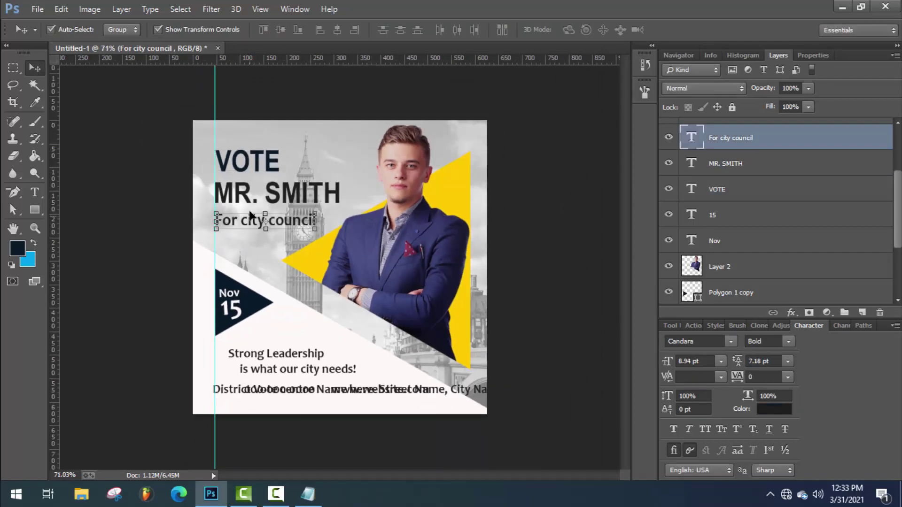
{"action": "left_click", "coordinate": [262, 191]}
{"action": "left_click", "coordinate": [270, 159]}
{"action": "left_click", "coordinate": [34, 192]}
{"action": "left_click", "coordinate": [217, 191]}
{"action": "key", "text": "ctrl+a"}
{"action": "left_click", "coordinate": [17, 248]}
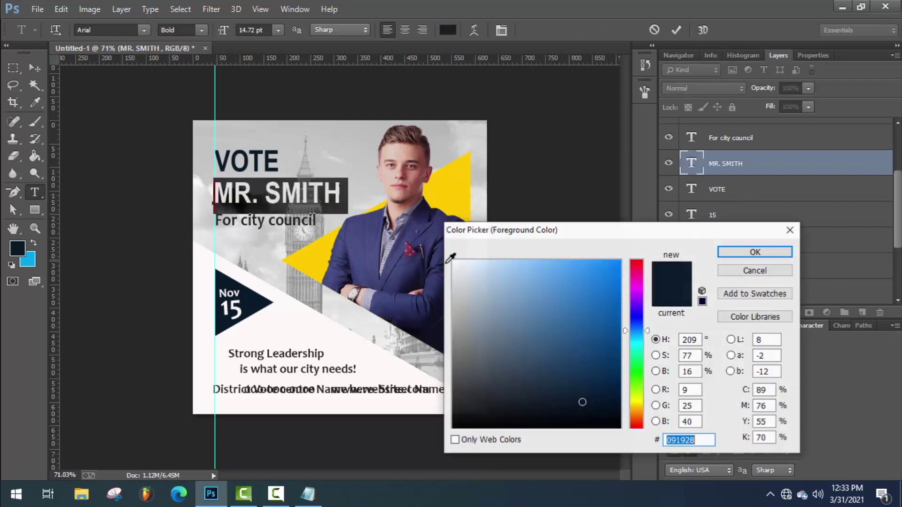
{"action": "left_click", "coordinate": [636, 260]}
{"action": "left_click", "coordinate": [619, 272]}
{"action": "left_click", "coordinate": [753, 252]}
{"action": "left_click", "coordinate": [676, 30]}
Recolor the "For city council" text with the dark navy sampled from the date triangle.
{"action": "left_click", "coordinate": [265, 226]}
{"action": "key", "text": "ctrl+a"}
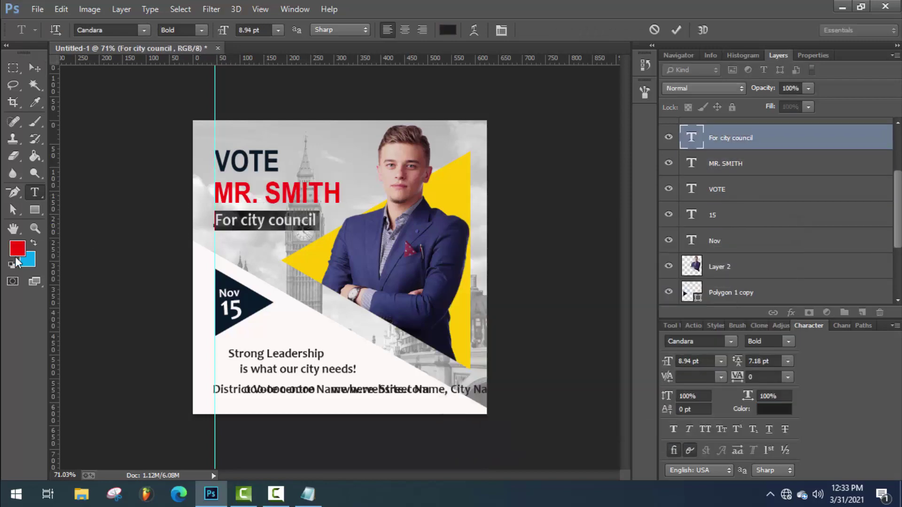
{"action": "left_click", "coordinate": [17, 250]}
{"action": "left_click", "coordinate": [254, 303]}
{"action": "left_click", "coordinate": [753, 253]}
{"action": "left_click", "coordinate": [678, 30]}
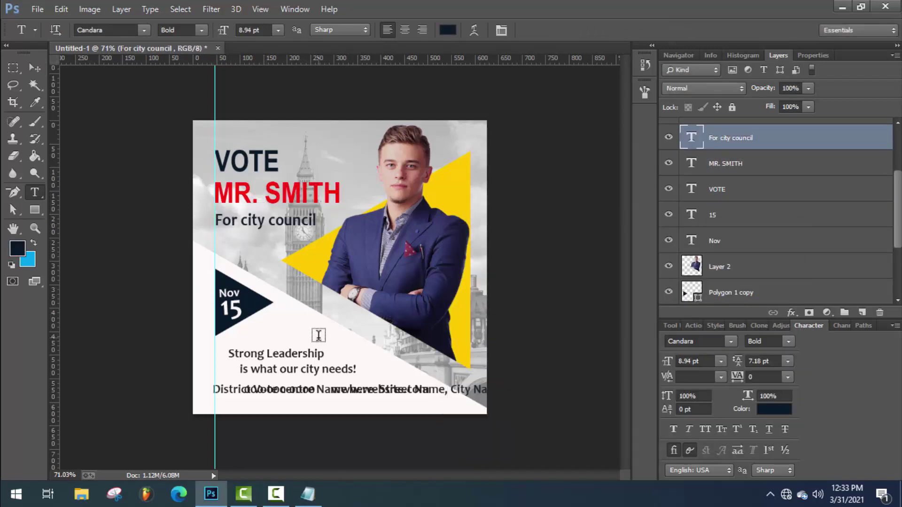
Align "Strong Leadership" with the vertical guide below the date triangle and scale it up to 6.95 pt.
{"action": "left_click", "coordinate": [35, 69]}
{"action": "left_click", "coordinate": [277, 355]}
{"action": "scroll", "coordinate": [298, 375], "scroll_direction": "up", "scroll_amount": 2}
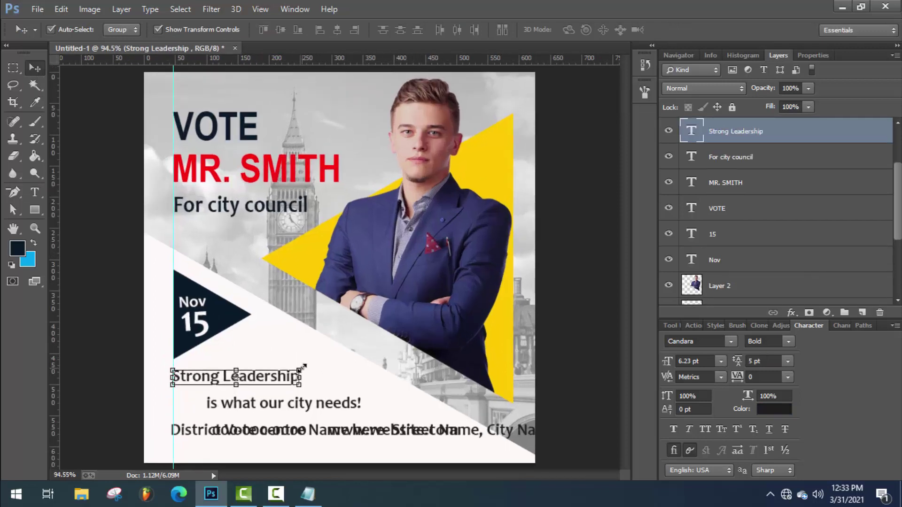
{"action": "mouse_move", "coordinate": [303, 368]}
{"action": "left_mouse_down"}
{"action": "mouse_move", "coordinate": [335, 362]}
{"action": "mouse_move", "coordinate": [317, 367]}
{"action": "left_mouse_up"}
{"action": "key", "text": "Right"}
{"action": "key", "text": "Right"}
{"action": "key", "text": "Down"}
{"action": "key", "text": "Down"}
{"action": "key", "text": "Down"}
{"action": "key", "text": "Down"}
{"action": "key", "text": "Down"}
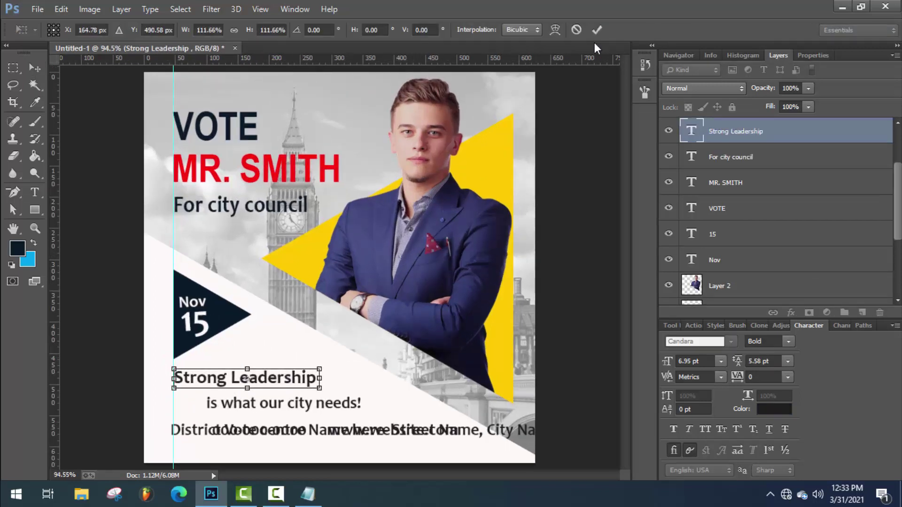
{"action": "left_click", "coordinate": [597, 30]}
Scale "is what our city needs!" up to 8.36 pt and place it directly under "Strong Leadership" at the guide.
{"action": "left_click", "coordinate": [323, 405]}
{"action": "left_click_drag", "start_coordinate": [360, 398], "coordinate": [388, 371]}
{"action": "key", "text": "Up"}
{"action": "key", "text": "Up"}
{"action": "key", "text": "Return"}
{"action": "left_click", "coordinate": [350, 393]}
{"action": "left_click", "coordinate": [331, 405]}
{"action": "key", "text": "Return"}
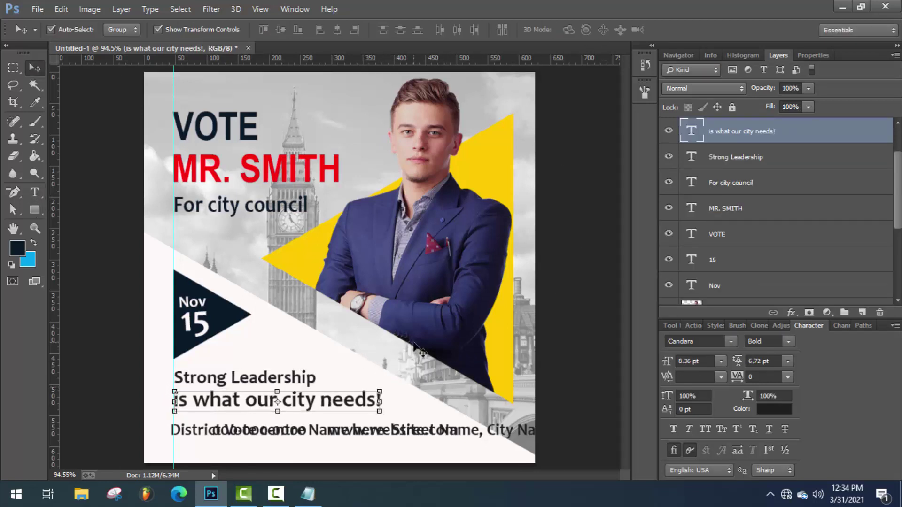
{"action": "key", "text": "Right"}
{"action": "key", "text": "Down"}
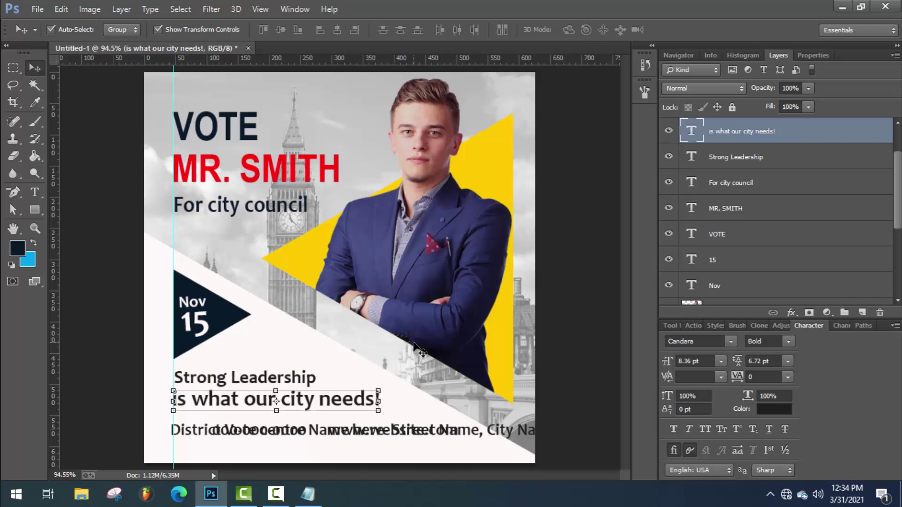
Set the font style of "is what our city needs!" to Regular.
{"action": "left_click", "coordinate": [35, 193]}
{"action": "left_click", "coordinate": [201, 397]}
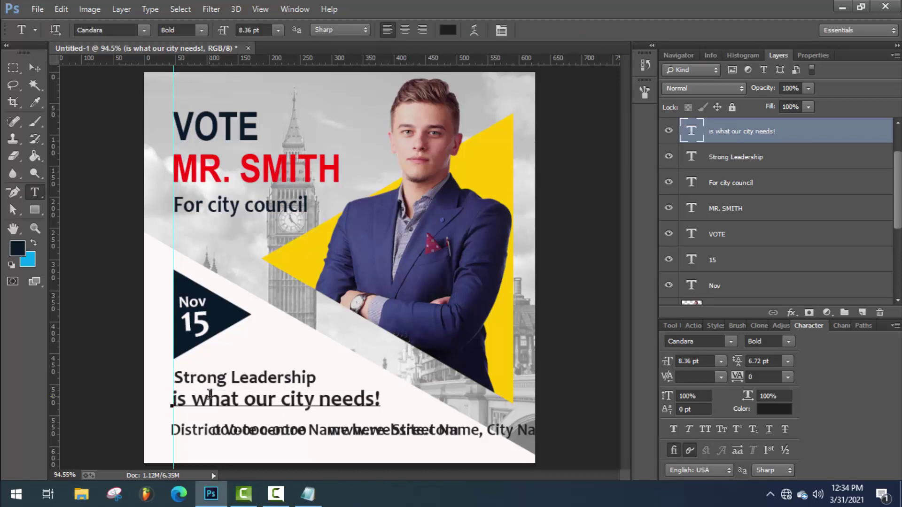
{"action": "left_click_drag", "start_coordinate": [171, 399], "coordinate": [381, 400]}
{"action": "left_click", "coordinate": [187, 30]}
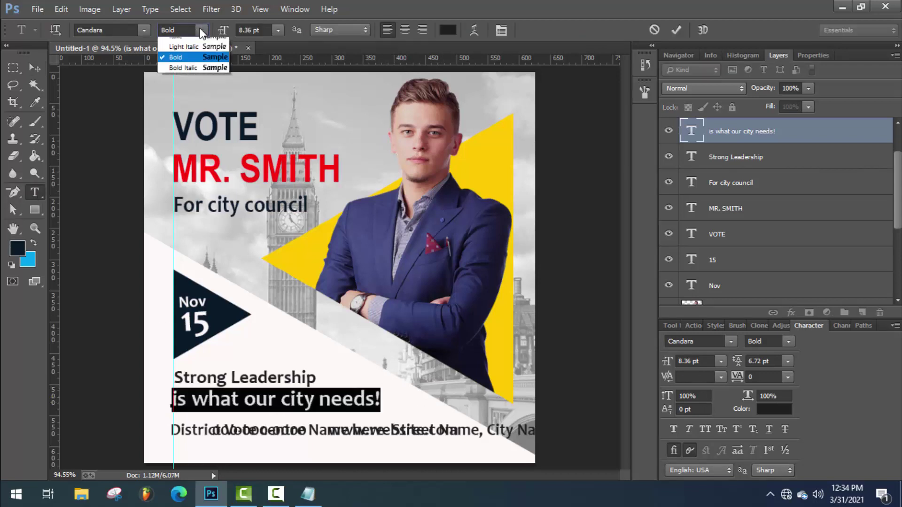
{"action": "left_click", "coordinate": [199, 54]}
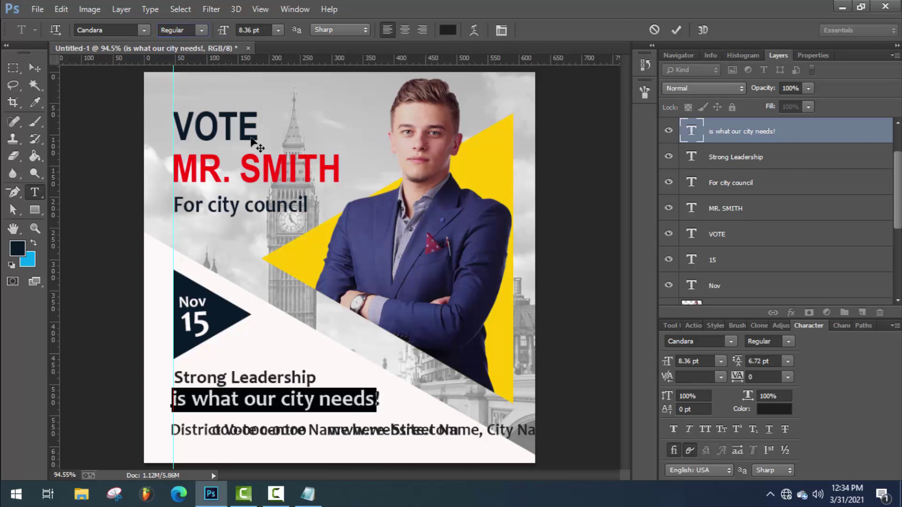
{"action": "left_click", "coordinate": [279, 398]}
{"action": "scroll", "coordinate": [292, 403], "scroll_direction": "down", "scroll_amount": 2}
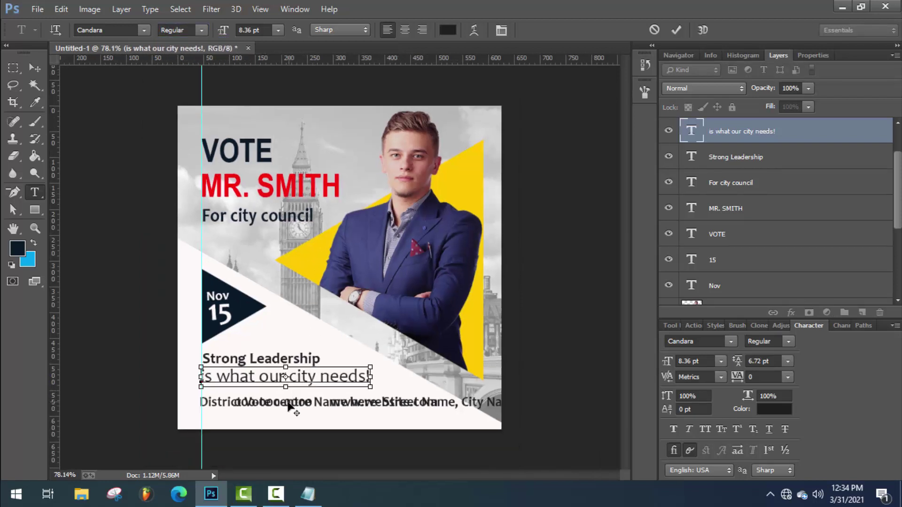
{"action": "scroll", "coordinate": [291, 407], "scroll_direction": "up", "scroll_amount": 2}
{"action": "scroll", "coordinate": [288, 404], "scroll_direction": "down", "scroll_amount": 2}
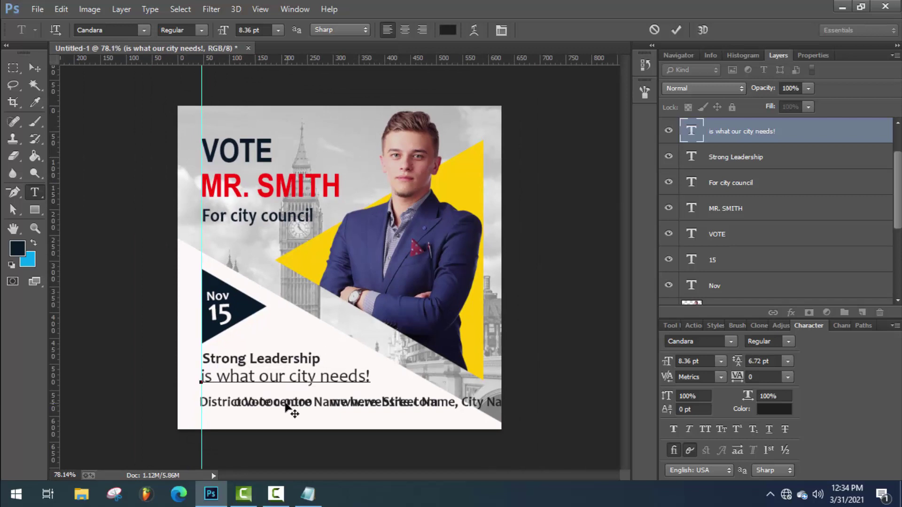
Recolor the "is what our city needs!" text dark navy (091928).
{"action": "left_click_drag", "start_coordinate": [202, 378], "coordinate": [370, 378]}
{"action": "left_click", "coordinate": [17, 248]}
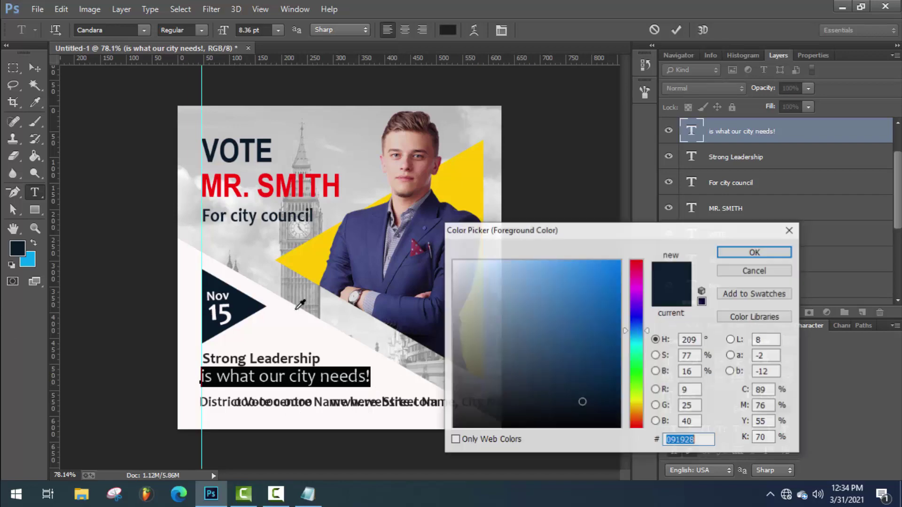
{"action": "left_click", "coordinate": [754, 253]}
{"action": "left_click", "coordinate": [245, 367]}
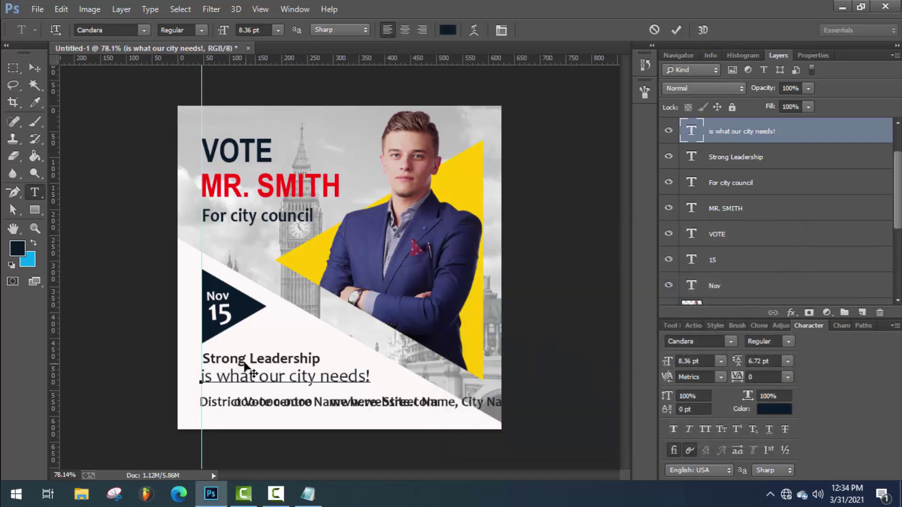
Recolor the "Strong Leadership" text dark navy (091928).
{"action": "left_click", "coordinate": [230, 359]}
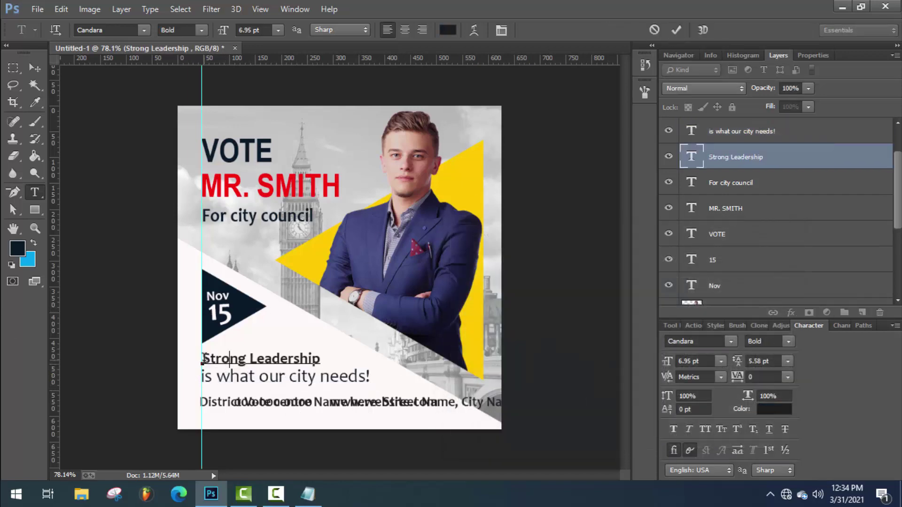
{"action": "key", "text": "ctrl+a"}
{"action": "left_click", "coordinate": [18, 249]}
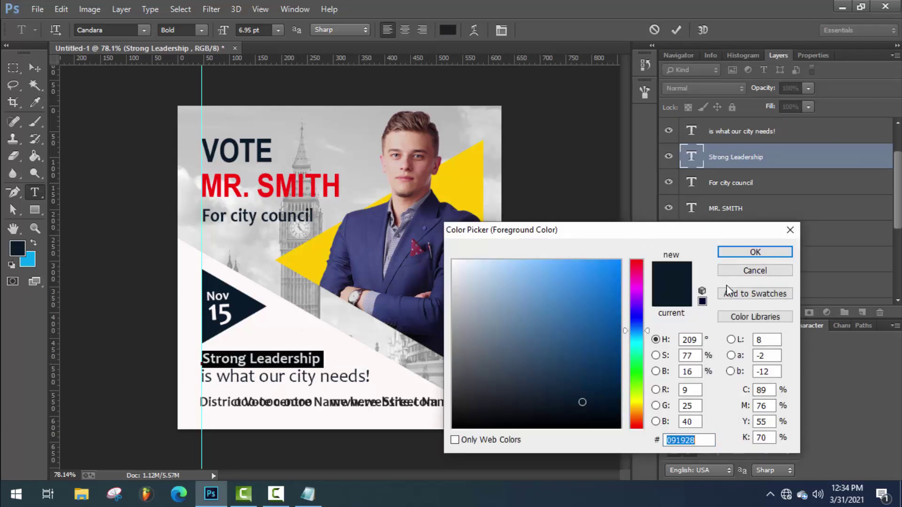
{"action": "left_click", "coordinate": [747, 252]}
{"action": "left_click", "coordinate": [312, 358]}
{"action": "left_click", "coordinate": [675, 30]}
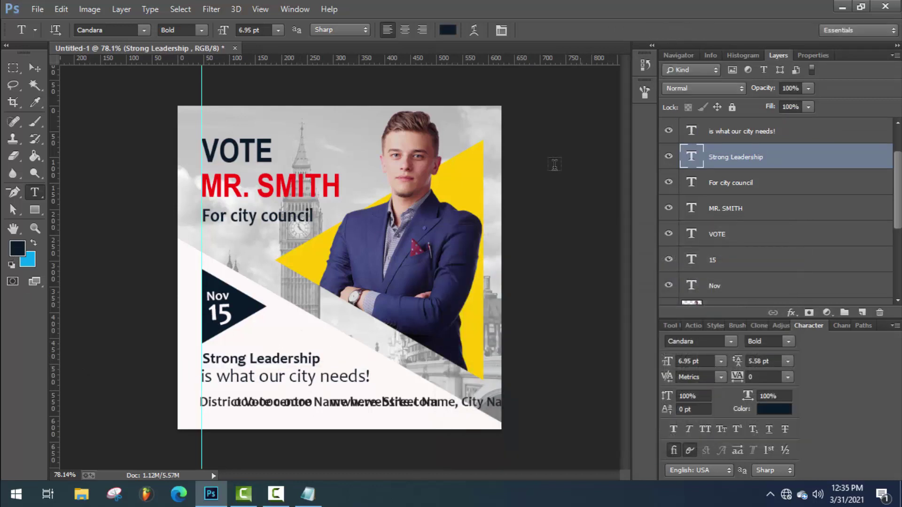
Move the vote centre address line below the contact line, scale it down to 4.63 pt and align it with the guide.
{"action": "key", "text": "v"}
{"action": "left_click_drag", "start_coordinate": [281, 406], "coordinate": [284, 427]}
{"action": "left_click_drag", "start_coordinate": [545, 411], "coordinate": [456, 410]}
{"action": "key", "text": "Left"}
{"action": "key", "text": "Left"}
{"action": "key", "text": "Left"}
{"action": "key", "text": "Left"}
{"action": "key", "text": "Left"}
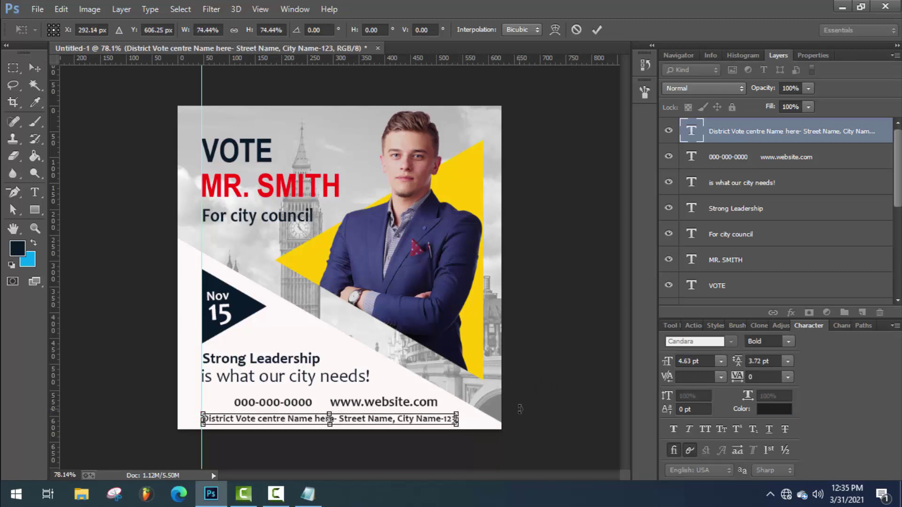
{"action": "left_click", "coordinate": [596, 30]}
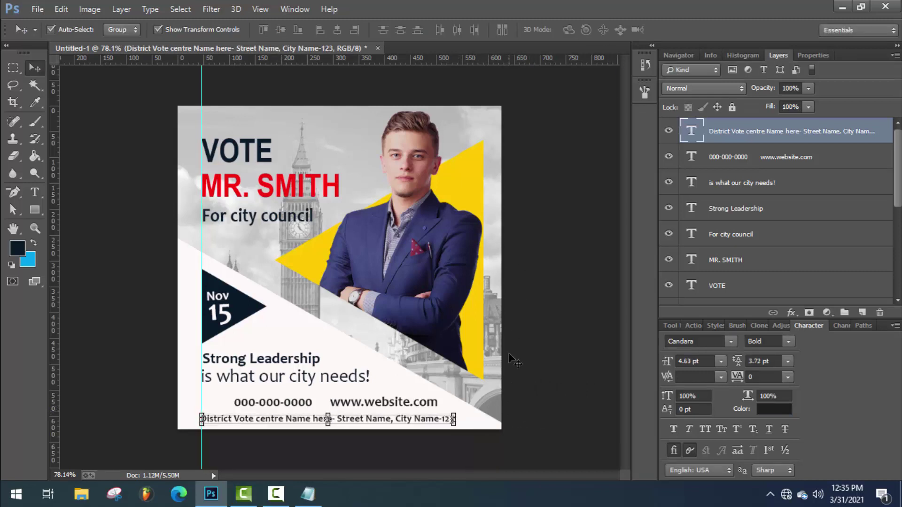
{"action": "key", "text": "ctrl+t"}
{"action": "left_click", "coordinate": [596, 30]}
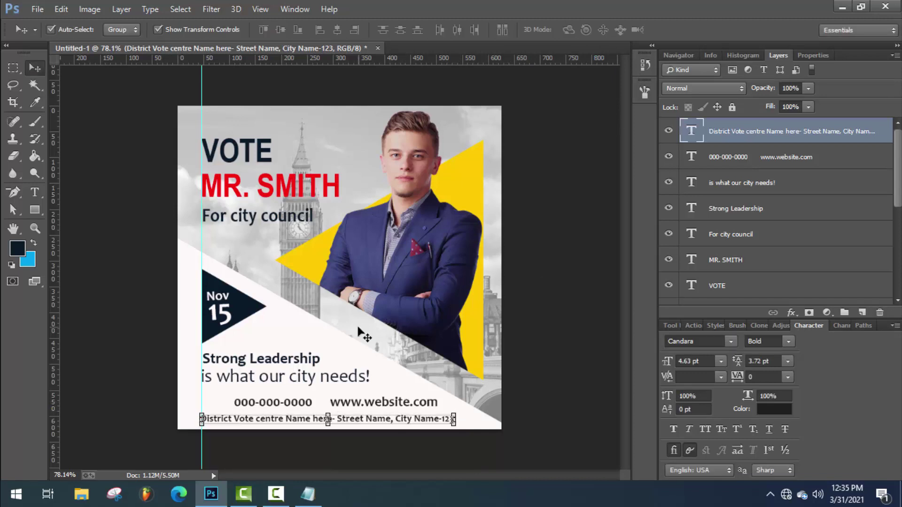
Set the font style of the vote centre address line to Regular.
{"action": "left_click", "coordinate": [38, 195]}
{"action": "left_click_drag", "start_coordinate": [201, 419], "coordinate": [515, 417]}
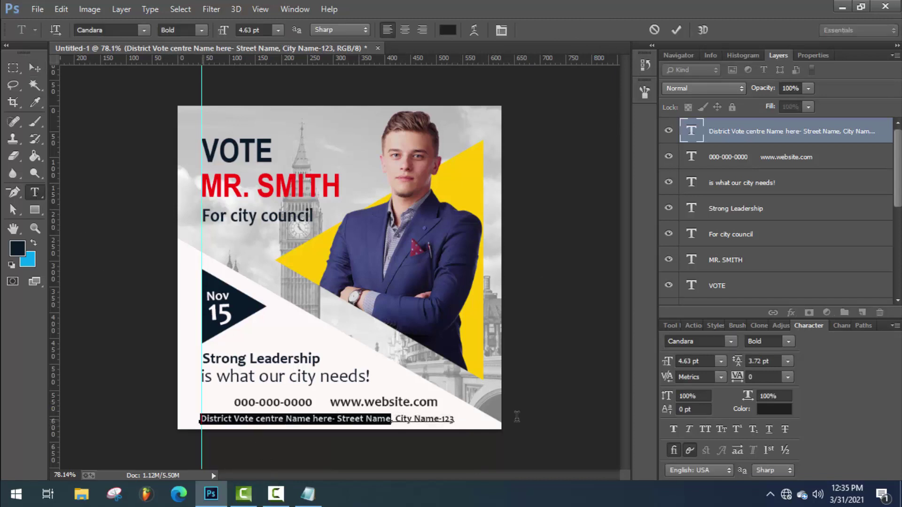
{"action": "left_click", "coordinate": [200, 31]}
{"action": "left_click", "coordinate": [179, 54]}
{"action": "left_click", "coordinate": [676, 30]}
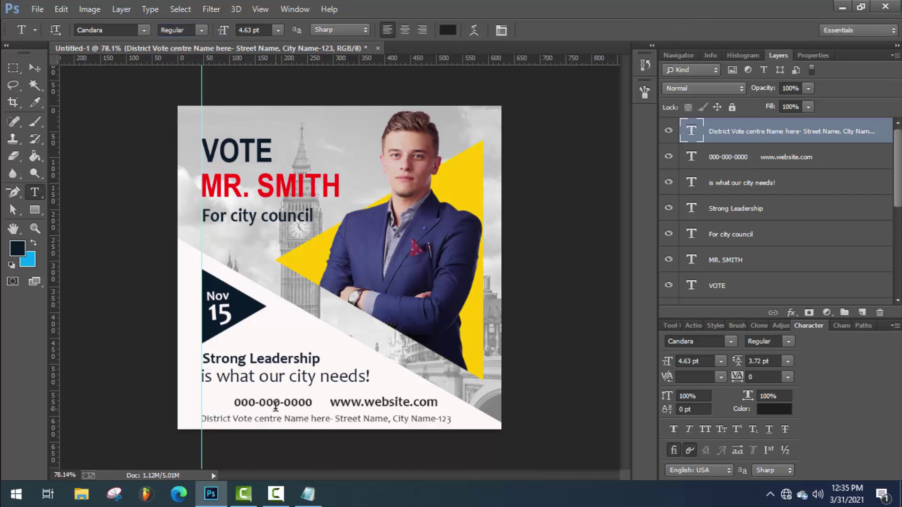
Set the phone and website line to Regular and move it directly below "is what our city needs!", aligned with the guide.
{"action": "left_click", "coordinate": [246, 403]}
{"action": "left_click_drag", "start_coordinate": [233, 403], "coordinate": [475, 390]}
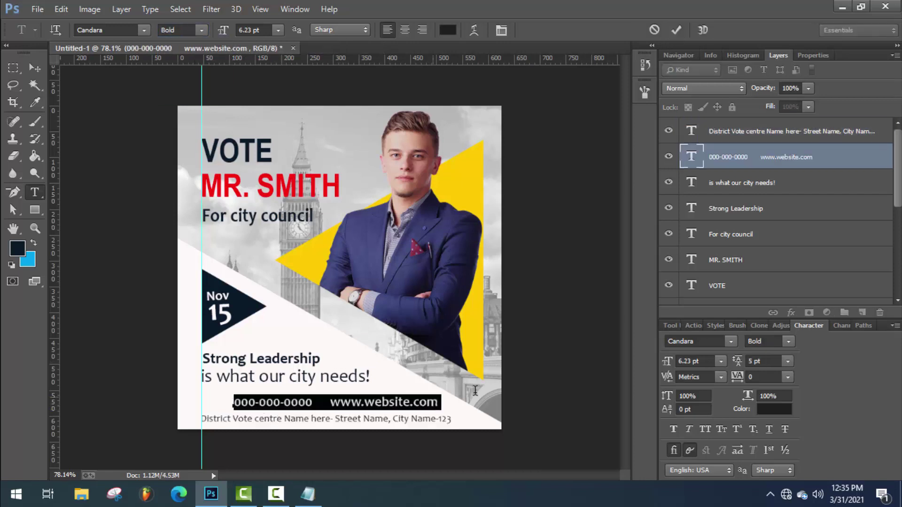
{"action": "left_click", "coordinate": [201, 31]}
{"action": "left_click", "coordinate": [189, 52]}
{"action": "left_click", "coordinate": [323, 402]}
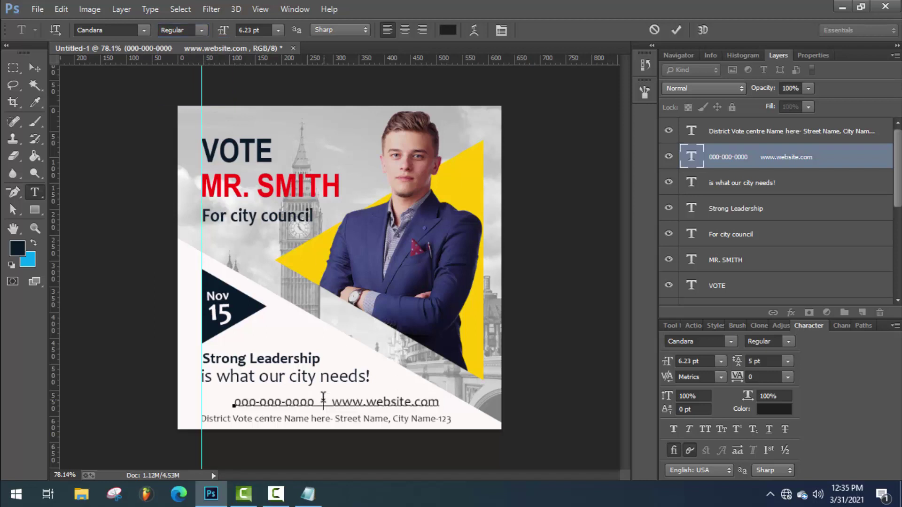
{"action": "left_click_drag", "start_coordinate": [337, 436], "coordinate": [310, 430]}
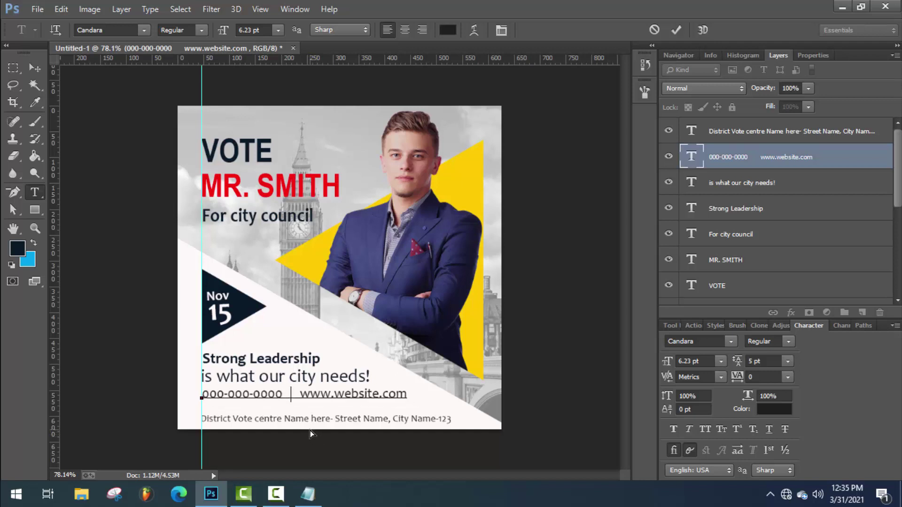
{"action": "left_click", "coordinate": [676, 30]}
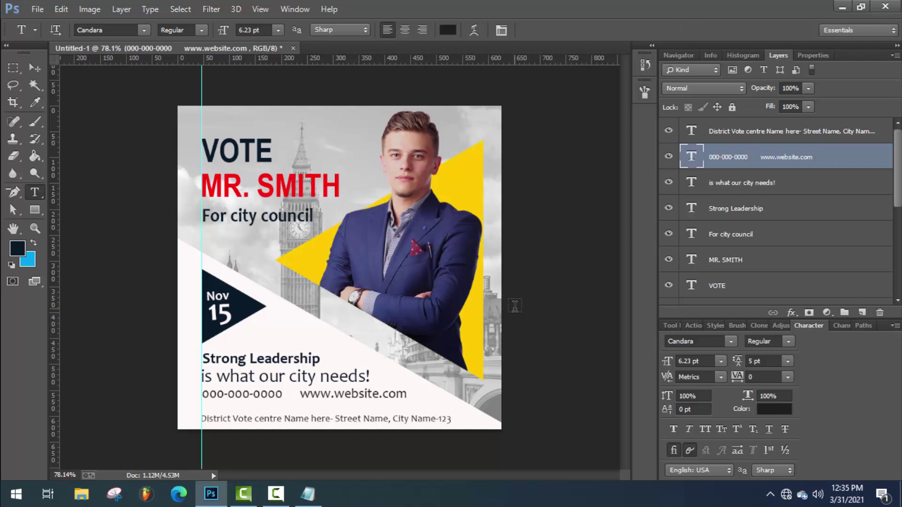
Open the Glob.png and Phone Call .png icons, copy both into the flyer and close their source files.
{"action": "left_click", "coordinate": [40, 69]}
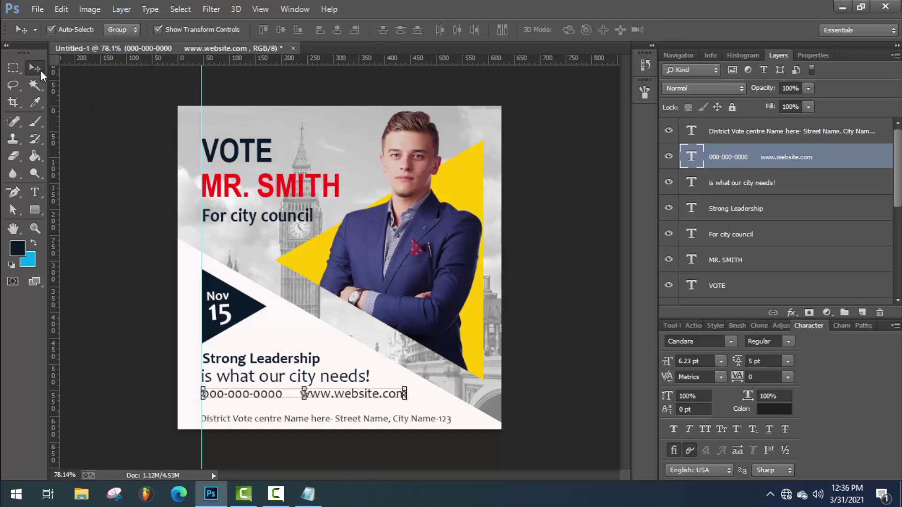
{"action": "left_click", "coordinate": [37, 9]}
{"action": "left_click", "coordinate": [54, 31]}
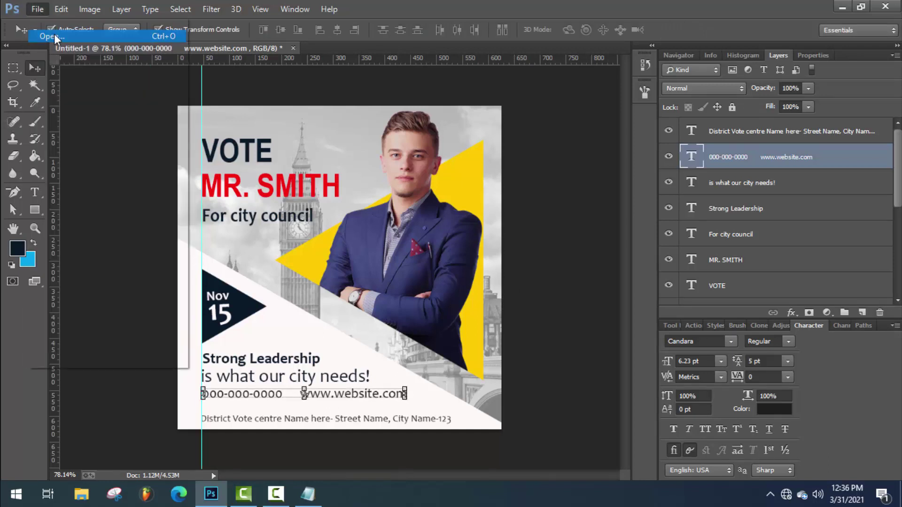
{"action": "left_click", "coordinate": [221, 123]}
{"action": "left_click", "coordinate": [144, 106], "text": "ctrl"}
{"action": "left_click", "coordinate": [332, 292]}
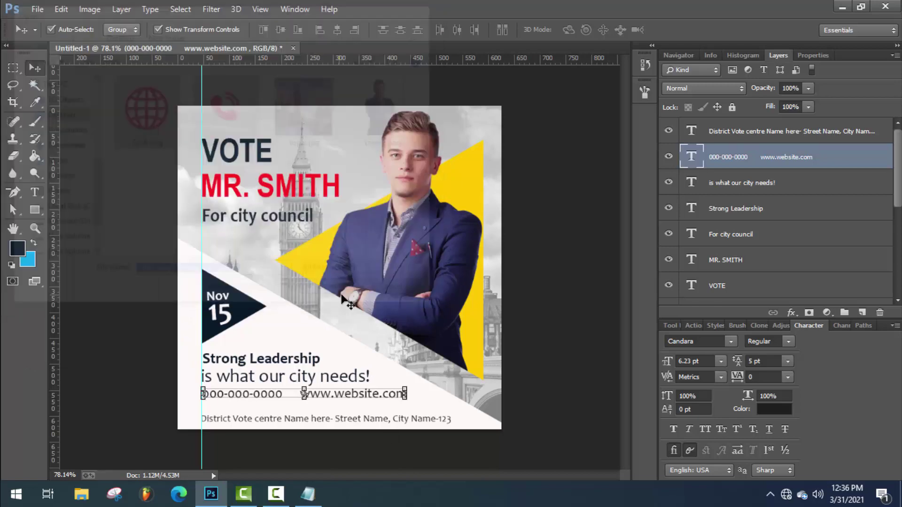
{"action": "left_click_drag", "start_coordinate": [456, 275], "coordinate": [457, 276]}
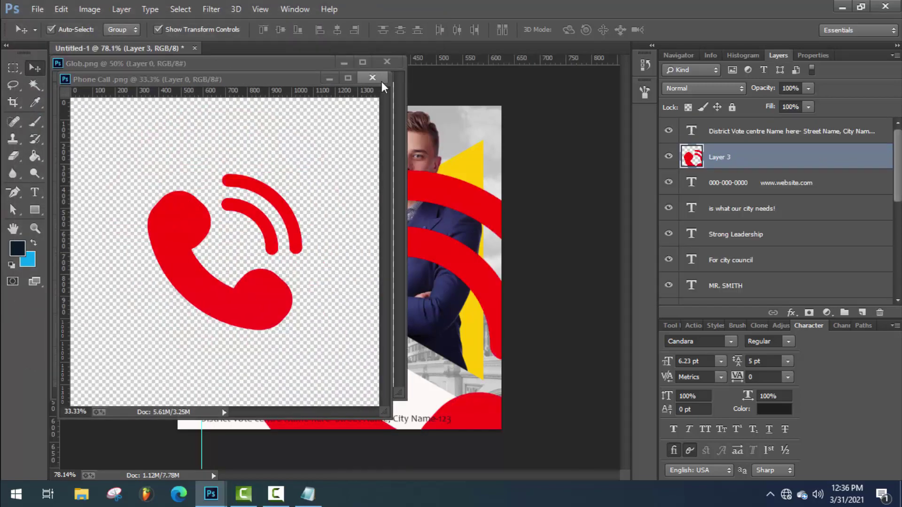
{"action": "left_click", "coordinate": [381, 81]}
{"action": "left_click_drag", "start_coordinate": [357, 197], "coordinate": [394, 173]}
{"action": "left_click", "coordinate": [387, 61]}
Scale the globe icon down to fit beside the date badge and the phone icon down to about 4%.
{"action": "scroll", "coordinate": [423, 161], "scroll_direction": "down", "scroll_amount": 6}
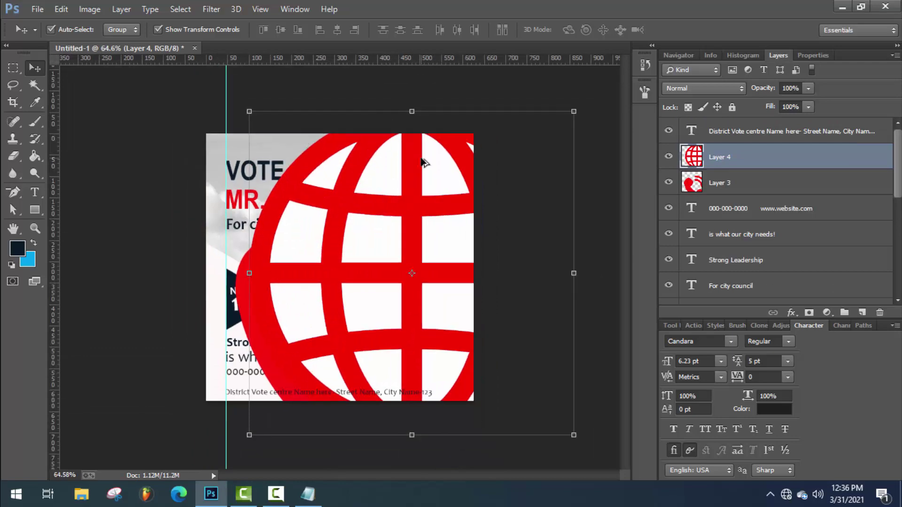
{"action": "left_click_drag", "start_coordinate": [500, 160], "coordinate": [326, 305]}
{"action": "key", "text": "Return"}
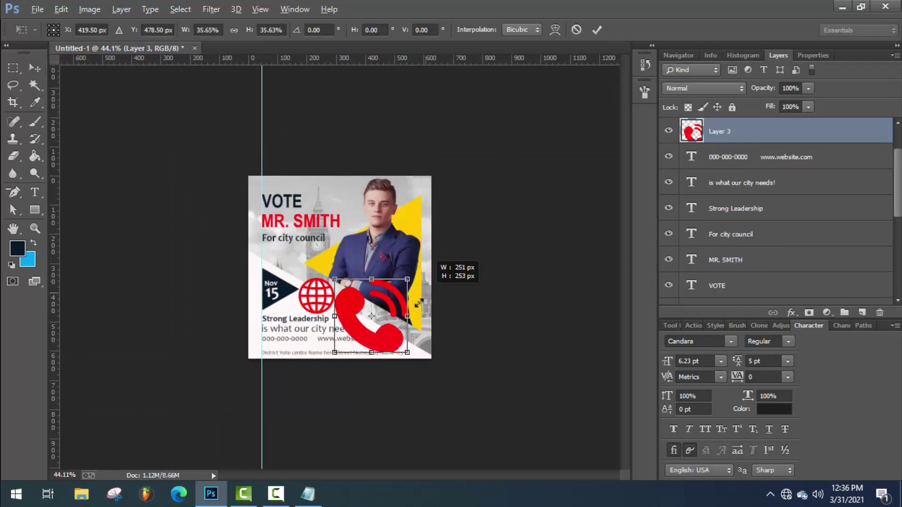
{"action": "scroll", "coordinate": [409, 282], "scroll_direction": "up", "scroll_amount": 3}
{"action": "scroll", "coordinate": [393, 329], "scroll_direction": "down", "scroll_amount": 2}
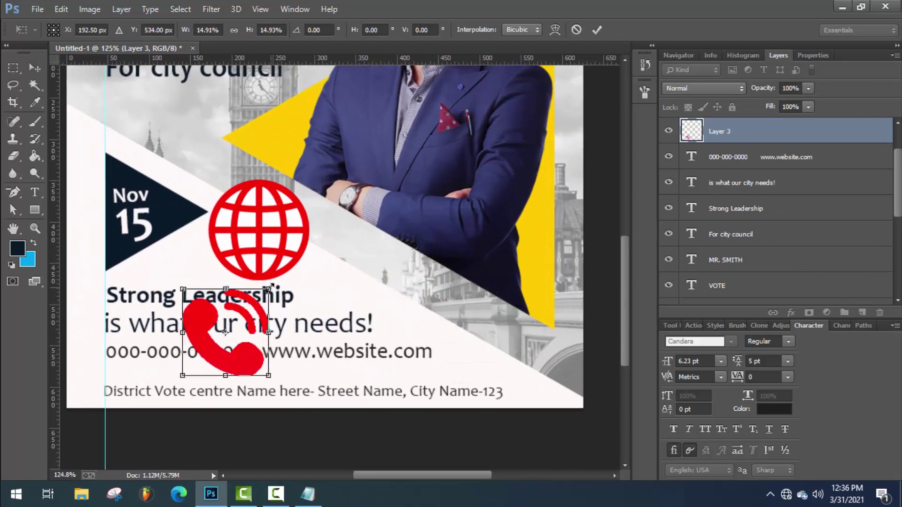
{"action": "scroll", "coordinate": [169, 375], "scroll_direction": "up", "scroll_amount": 2}
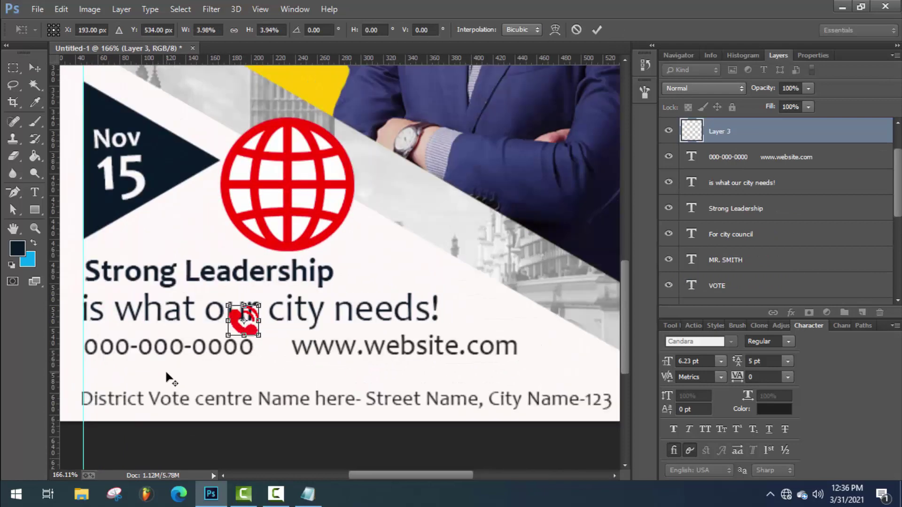
{"action": "key", "text": "Return"}
Scale the phone and website line down to 4.41 pt and reposition it between the slogan and the address line.
{"action": "left_click", "coordinate": [488, 348]}
{"action": "key", "text": "ctrl+t"}
{"action": "left_click_drag", "start_coordinate": [524, 332], "coordinate": [458, 346]}
{"action": "left_click_drag", "start_coordinate": [443, 348], "coordinate": [390, 358]}
{"action": "key", "text": "Return"}
Scale the phone icon to about 64% and place it at the guide in front of the phone number.
{"action": "left_click", "coordinate": [246, 319]}
{"action": "left_click", "coordinate": [253, 350]}
{"action": "left_click", "coordinate": [249, 323]}
{"action": "left_click_drag", "start_coordinate": [258, 335], "coordinate": [253, 330]}
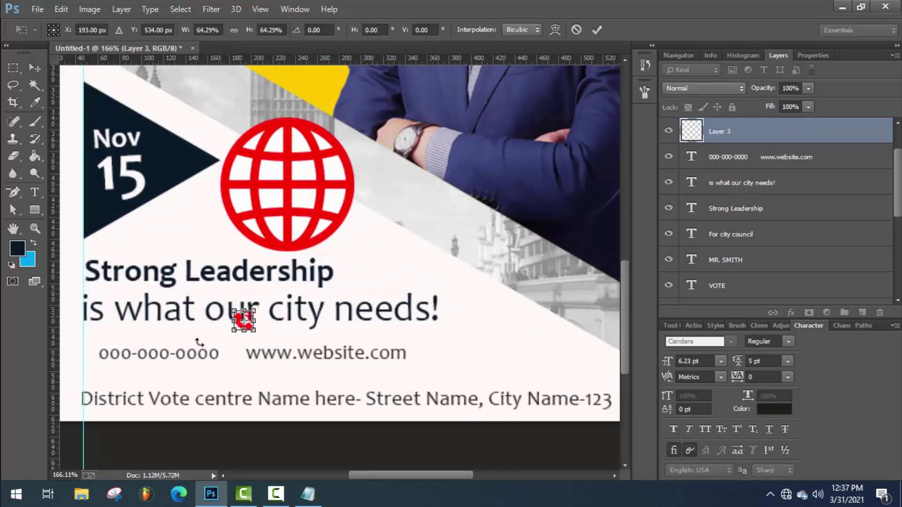
{"action": "scroll", "coordinate": [141, 344], "scroll_direction": "up", "scroll_amount": 3}
{"action": "scroll", "coordinate": [141, 343], "scroll_direction": "down", "scroll_amount": 1}
{"action": "scroll", "coordinate": [316, 282], "scroll_direction": "left", "scroll_amount": 3}
{"action": "left_click_drag", "start_coordinate": [412, 287], "coordinate": [163, 333]}
{"action": "key", "text": "Return"}
Nudge the phone and website line up and to the right so it sits level beside the phone icon.
{"action": "left_click", "coordinate": [357, 337]}
{"action": "key", "text": "Up"}
{"action": "key", "text": "Up"}
{"action": "key", "text": "Up"}
{"action": "key", "text": "Right"}
{"action": "key", "text": "Right"}
{"action": "key", "text": "Right"}
{"action": "key", "text": "Right"}
{"action": "key", "text": "Right"}
{"action": "key", "text": "Right"}
{"action": "key", "text": "Right"}
{"action": "key", "text": "Right"}
{"action": "key", "text": "Right"}
{"action": "key", "text": "Right"}
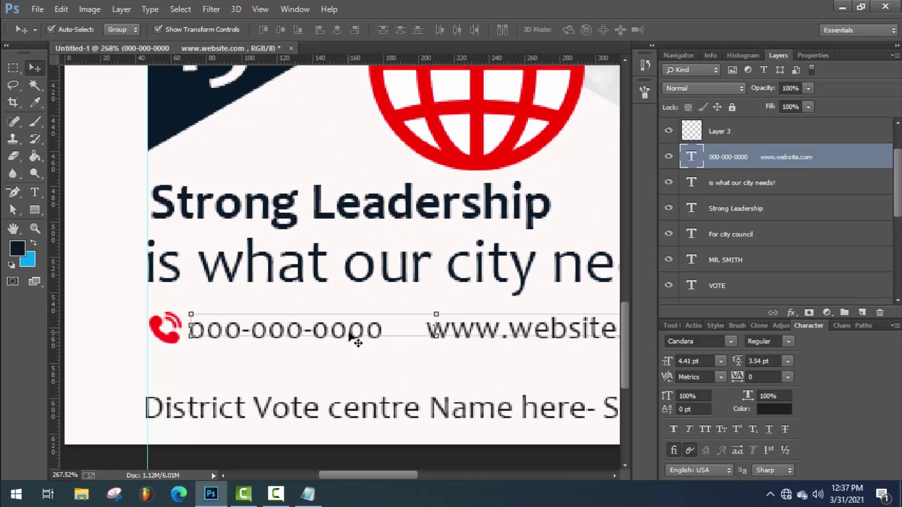
Enlarge the phone and website line to 4.7 pt.
{"action": "scroll", "coordinate": [367, 347], "scroll_direction": "down", "scroll_amount": 5}
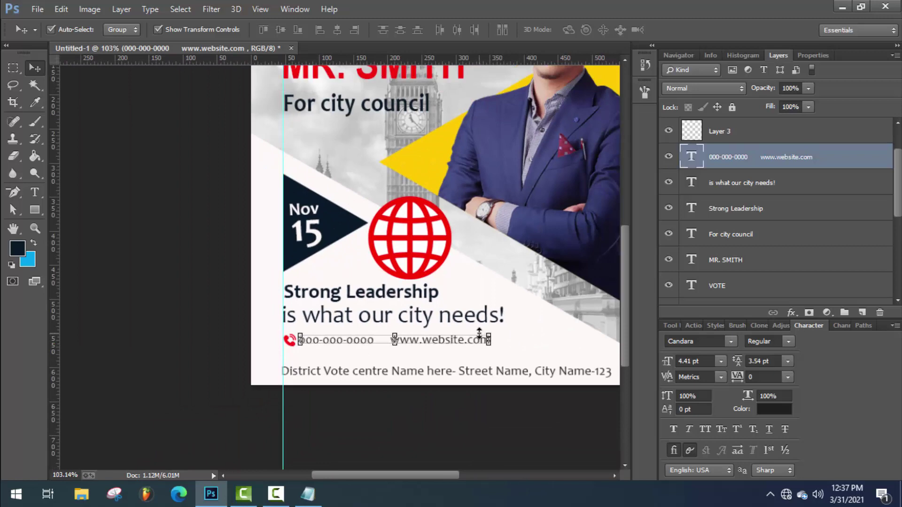
{"action": "left_click_drag", "start_coordinate": [491, 333], "coordinate": [512, 323]}
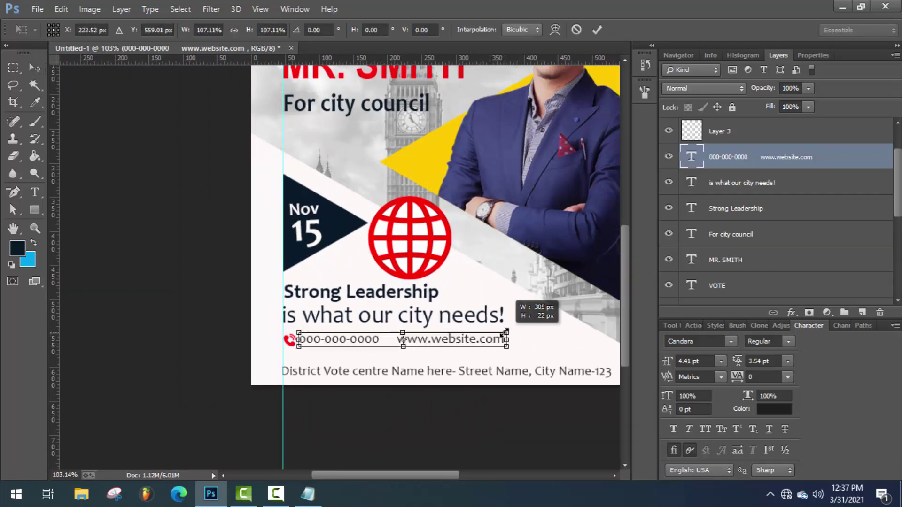
{"action": "key", "text": "Return"}
Scale the phone icon to 83.33% and nudge it down level with the phone number.
{"action": "scroll", "coordinate": [533, 336], "scroll_direction": "up", "scroll_amount": 5}
{"action": "left_click", "coordinate": [160, 345]}
{"action": "key", "text": "ctrl+t"}
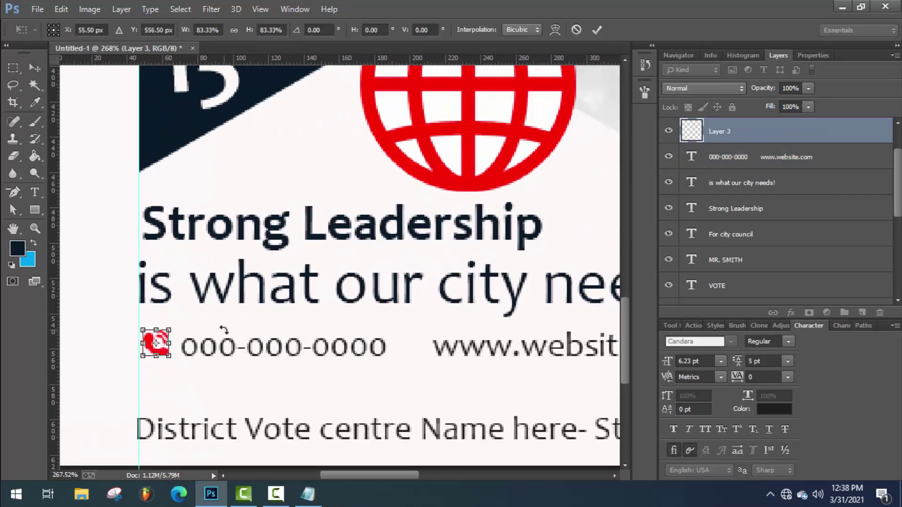
{"action": "left_click", "coordinate": [596, 31]}
{"action": "left_click", "coordinate": [444, 348]}
{"action": "left_click", "coordinate": [429, 374]}
{"action": "left_click", "coordinate": [154, 348]}
{"action": "key", "text": "Down"}
{"action": "key", "text": "Down"}
Nudge the phone and website line slightly down and left, closer to the phone icon.
{"action": "left_click", "coordinate": [262, 346]}
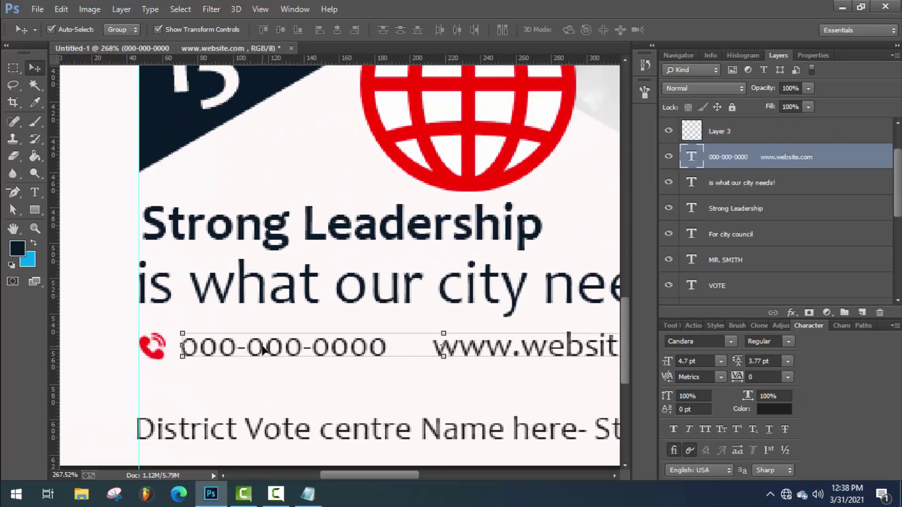
{"action": "key", "text": "Down"}
{"action": "key", "text": "Left"}
{"action": "key", "text": "Left"}
{"action": "key", "text": "Left"}
{"action": "key", "text": "Left"}
{"action": "key", "text": "Left"}
Scale the globe icon down to text height and place it between the phone number and the website address.
{"action": "left_click", "coordinate": [496, 146]}
{"action": "left_click_drag", "start_coordinate": [575, 191], "coordinate": [487, 98]}
{"action": "left_click_drag", "start_coordinate": [476, 88], "coordinate": [411, 359]}
{"action": "left_click_drag", "start_coordinate": [407, 347], "coordinate": [415, 347]}
{"action": "scroll", "coordinate": [416, 347], "scroll_direction": "down", "scroll_amount": 6}
{"action": "key", "text": "Return"}
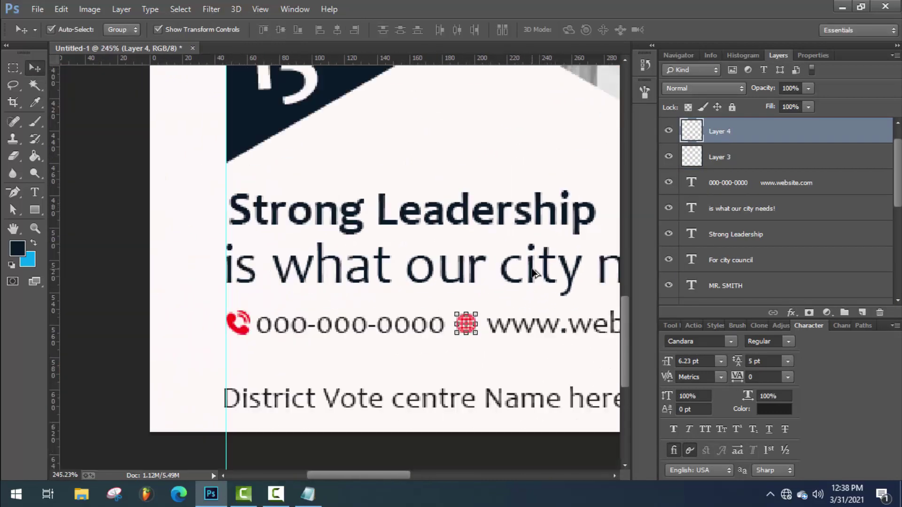
Nudge the vote centre address line up, closer to the contact line.
{"action": "left_click", "coordinate": [370, 407]}
{"action": "key", "text": "shift+Up"}
{"action": "key", "text": "Up"}
{"action": "key", "text": "Up"}
{"action": "key", "text": "Up"}
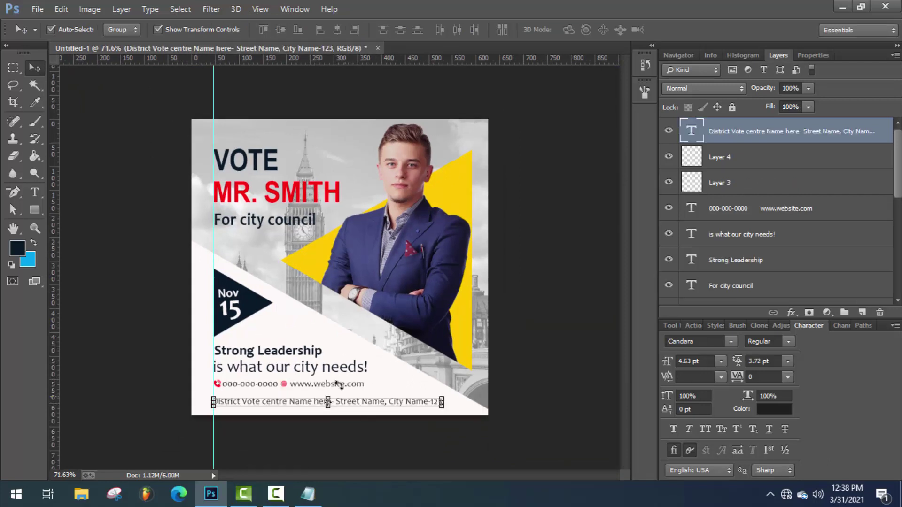
Nudge "is what our city needs!" slightly down, closer to the contact line.
{"action": "left_click", "coordinate": [334, 366]}
{"action": "key", "text": "shift+Down"}
{"action": "key", "text": "Up"}
{"action": "key", "text": "Up"}
Move the contact line and its phone and globe icons together down towards the address line.
{"action": "left_click", "coordinate": [719, 164]}
{"action": "left_click", "coordinate": [721, 211], "text": "shift"}
{"action": "key", "text": "shift+Down"}
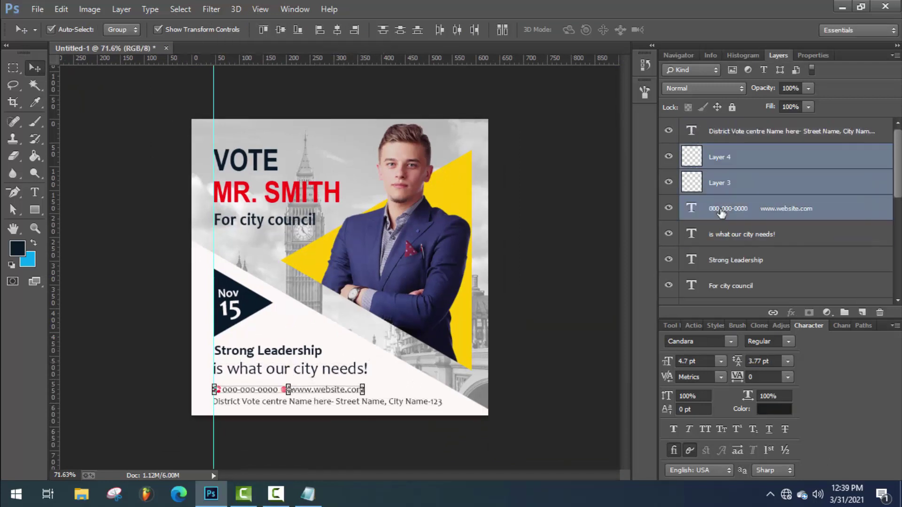
{"action": "key", "text": "Down"}
{"action": "left_click", "coordinate": [544, 422]}
Nudge "is what our city needs!" and "Strong Leadership" down to even out the line spacing.
{"action": "left_click", "coordinate": [329, 369]}
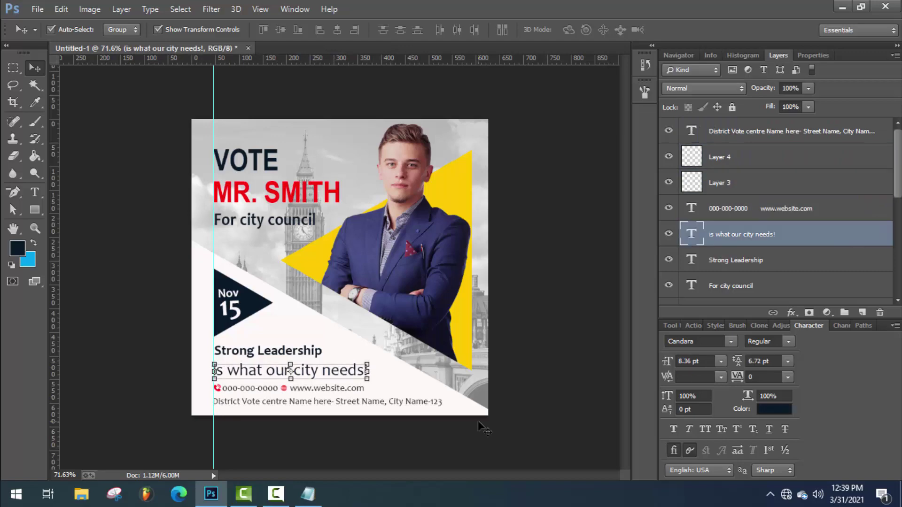
{"action": "key", "text": "Down"}
{"action": "key", "text": "Down"}
{"action": "key", "text": "Down"}
{"action": "key", "text": "Down"}
{"action": "left_click", "coordinate": [292, 350]}
{"action": "key", "text": "Down"}
{"action": "key", "text": "Down"}
{"action": "key", "text": "Down"}
{"action": "key", "text": "Down"}
{"action": "key", "text": "Down"}
{"action": "key", "text": "Down"}
Clear the layer selection, hide the guide and check the whole flyer.
{"action": "left_click", "coordinate": [494, 362]}
{"action": "scroll", "coordinate": [244, 122], "scroll_direction": "down", "scroll_amount": 3}
{"action": "scroll", "coordinate": [151, 238], "scroll_direction": "up", "scroll_amount": 3}
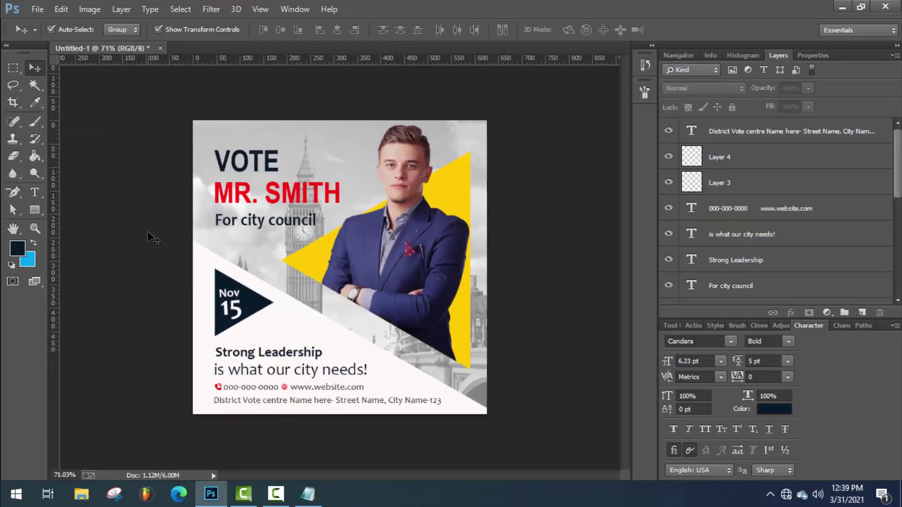
{"action": "scroll", "coordinate": [151, 237], "scroll_direction": "down", "scroll_amount": 2}
{"action": "scroll", "coordinate": [151, 238], "scroll_direction": "up", "scroll_amount": 2}
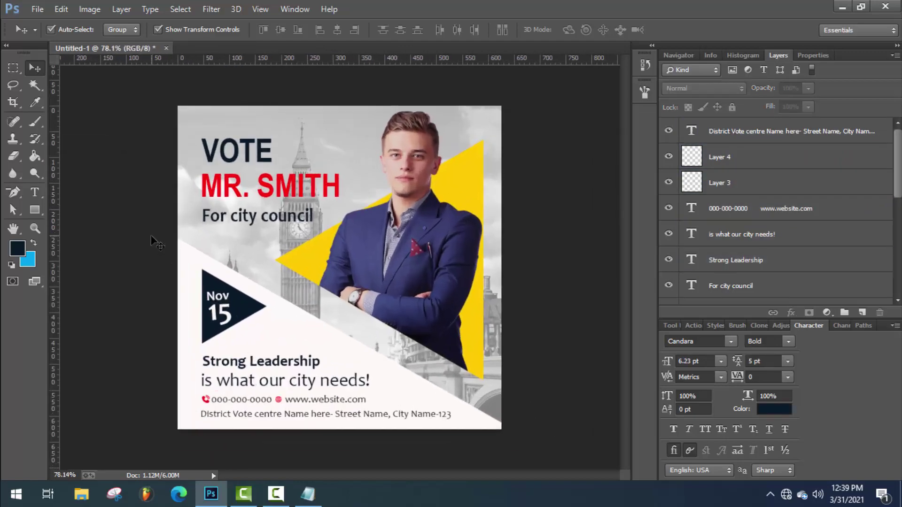
{"action": "scroll", "coordinate": [150, 237], "scroll_direction": "down", "scroll_amount": 2}
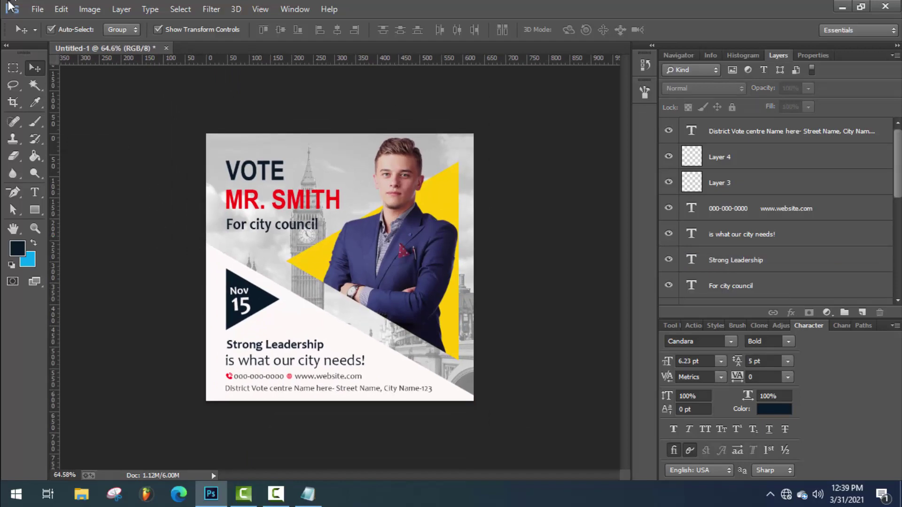
Save the flyer to the Desktop as a JPEG named "poster" with the offered JPEG options.
{"action": "left_click", "coordinate": [37, 9]}
{"action": "left_click", "coordinate": [73, 129]}
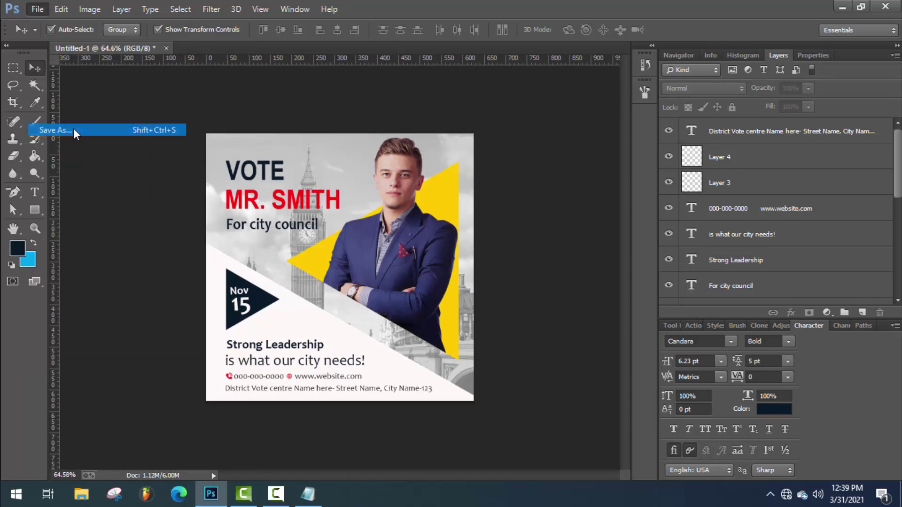
{"action": "left_click", "coordinate": [189, 264]}
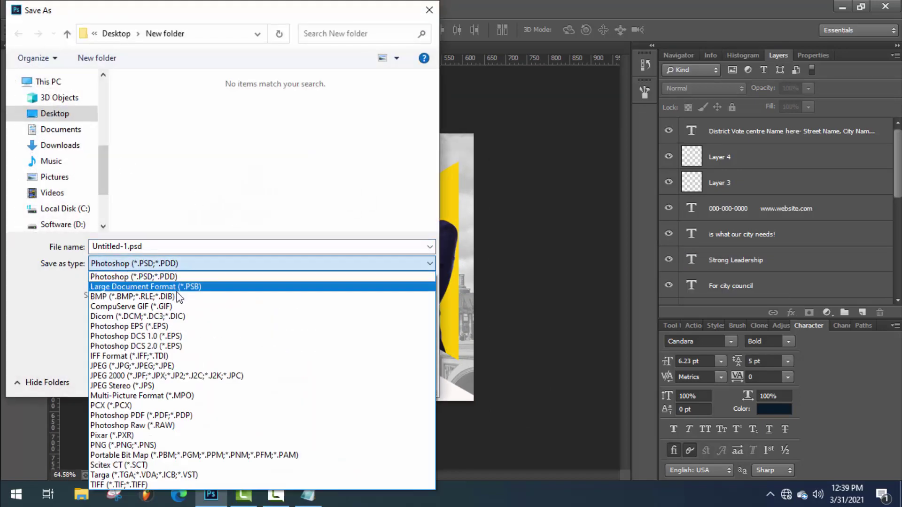
{"action": "left_click", "coordinate": [176, 366]}
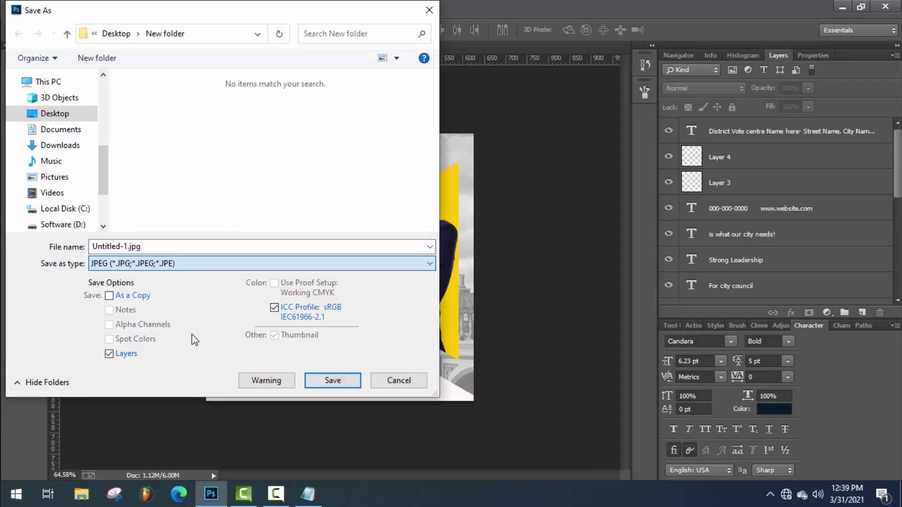
{"action": "left_click", "coordinate": [65, 115]}
{"action": "left_click", "coordinate": [145, 249]}
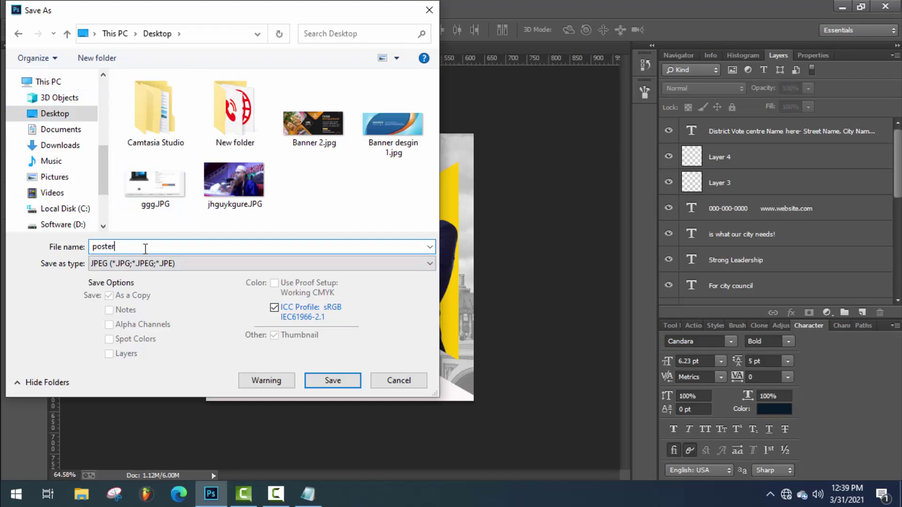
{"action": "key", "text": "Return"}
{"action": "key", "text": "Return"}
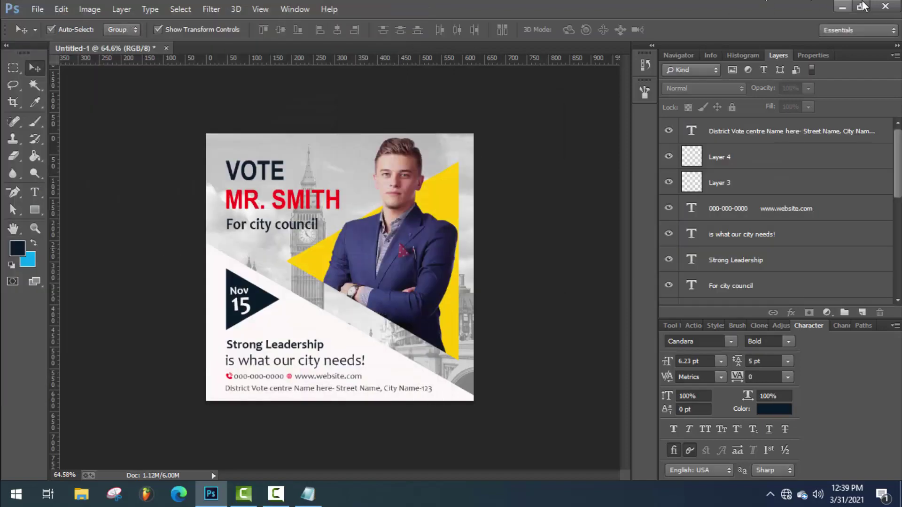
Minimize the editor and view poster.jpg from the desktop in Windows Photo Viewer.
{"action": "left_click", "coordinate": [839, 8]}
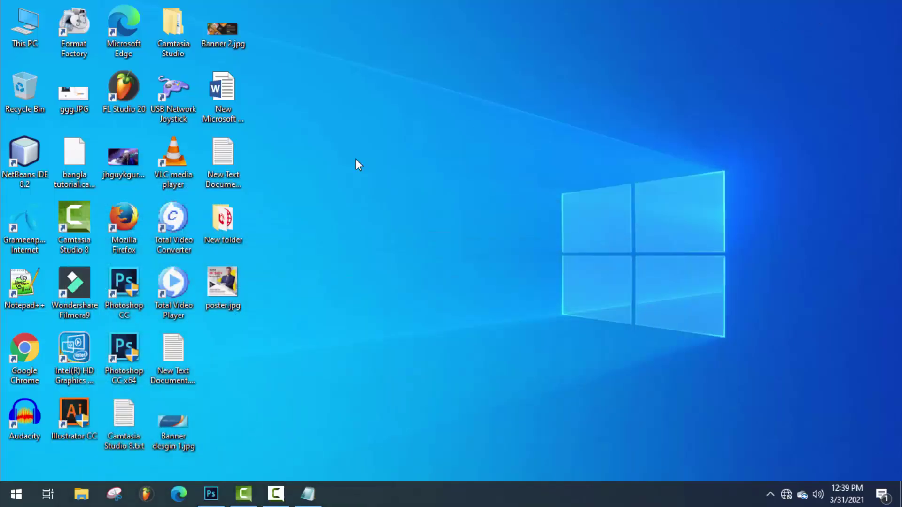
{"action": "double_click", "coordinate": [219, 292]}
{"action": "left_click", "coordinate": [688, 72]}
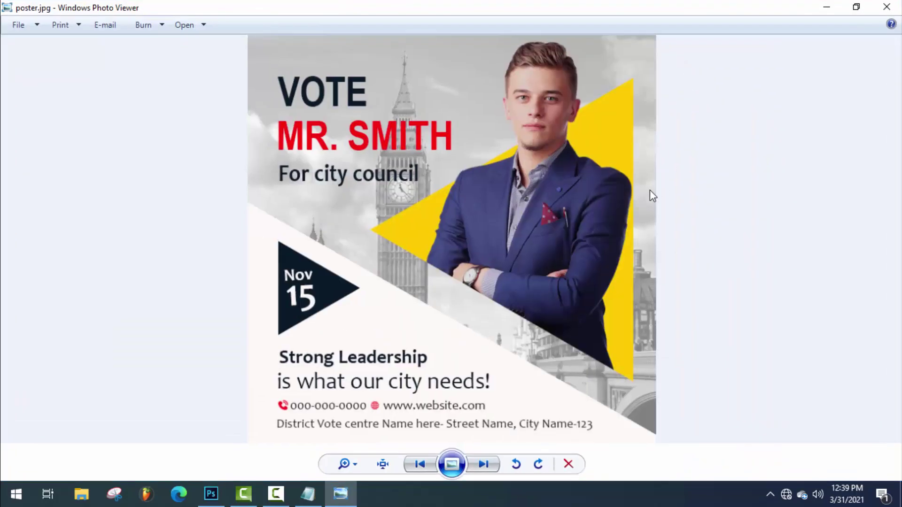